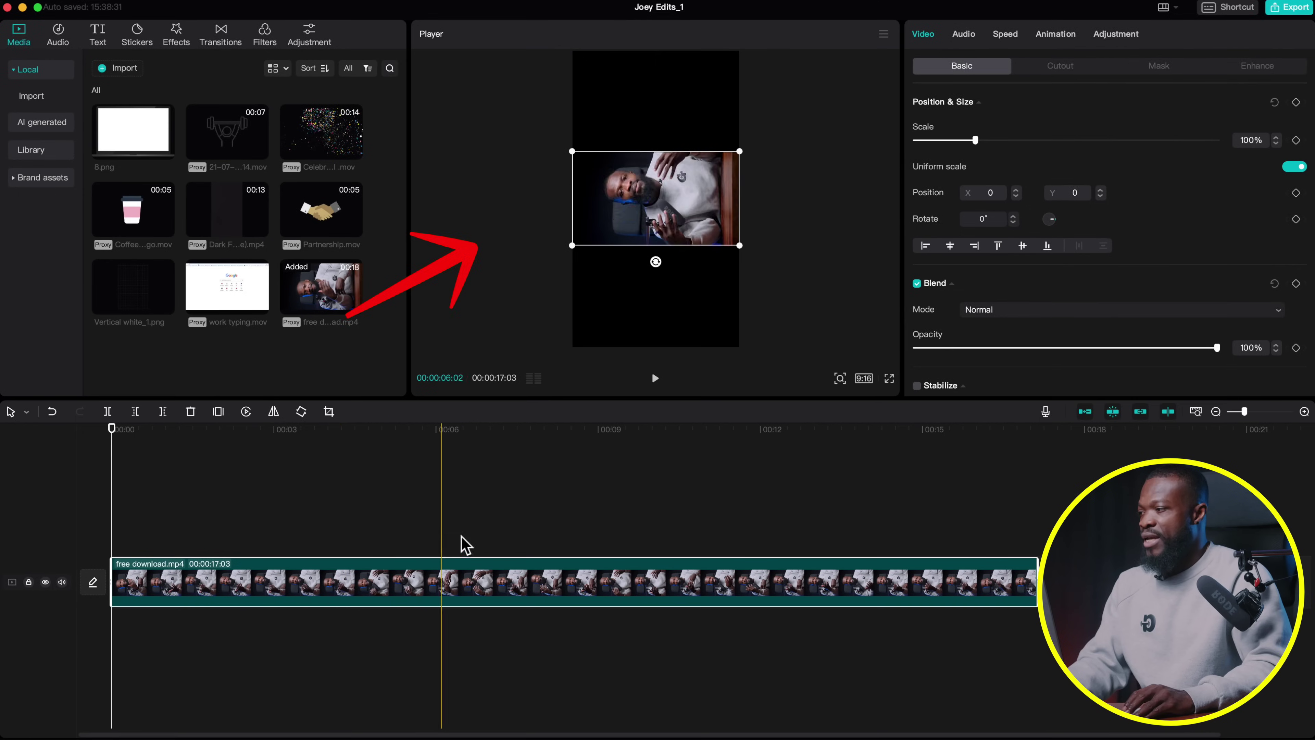
Step: Rotate the free download.mp4 clip by 90° so the speaker stands upright
click(343, 544)
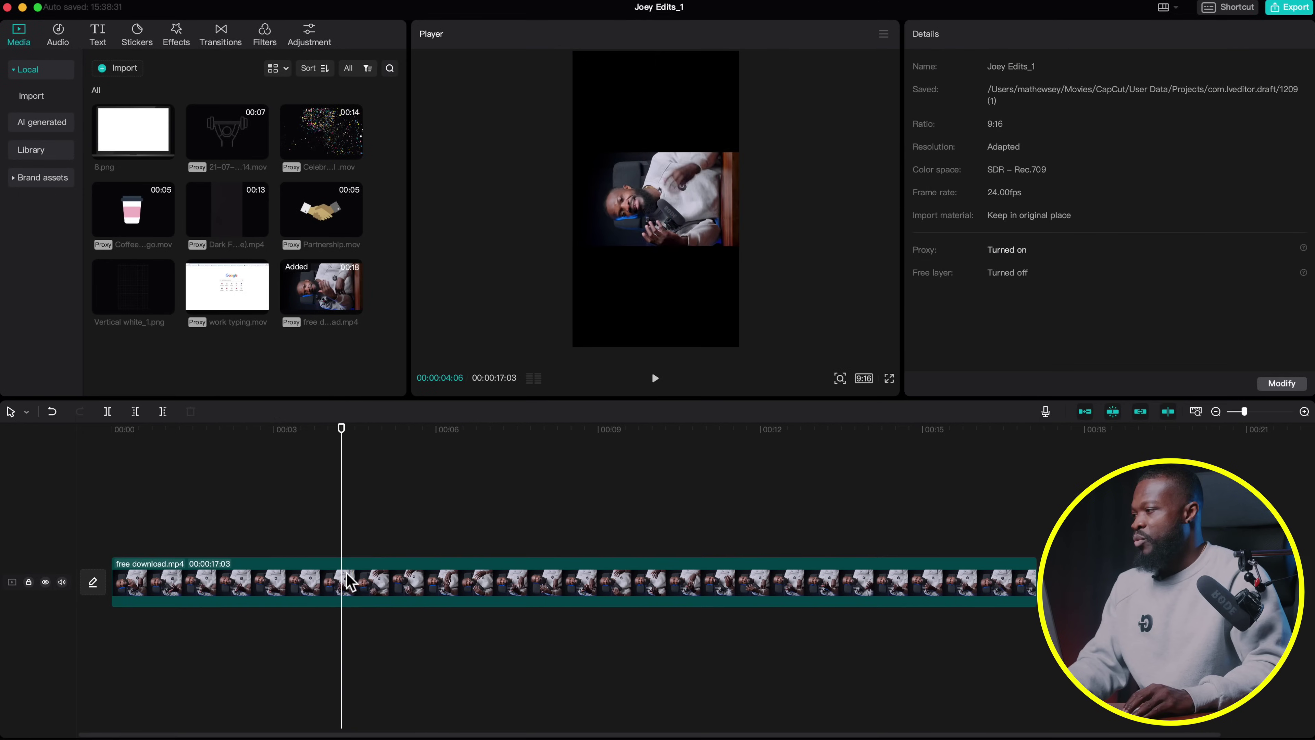
click(349, 582)
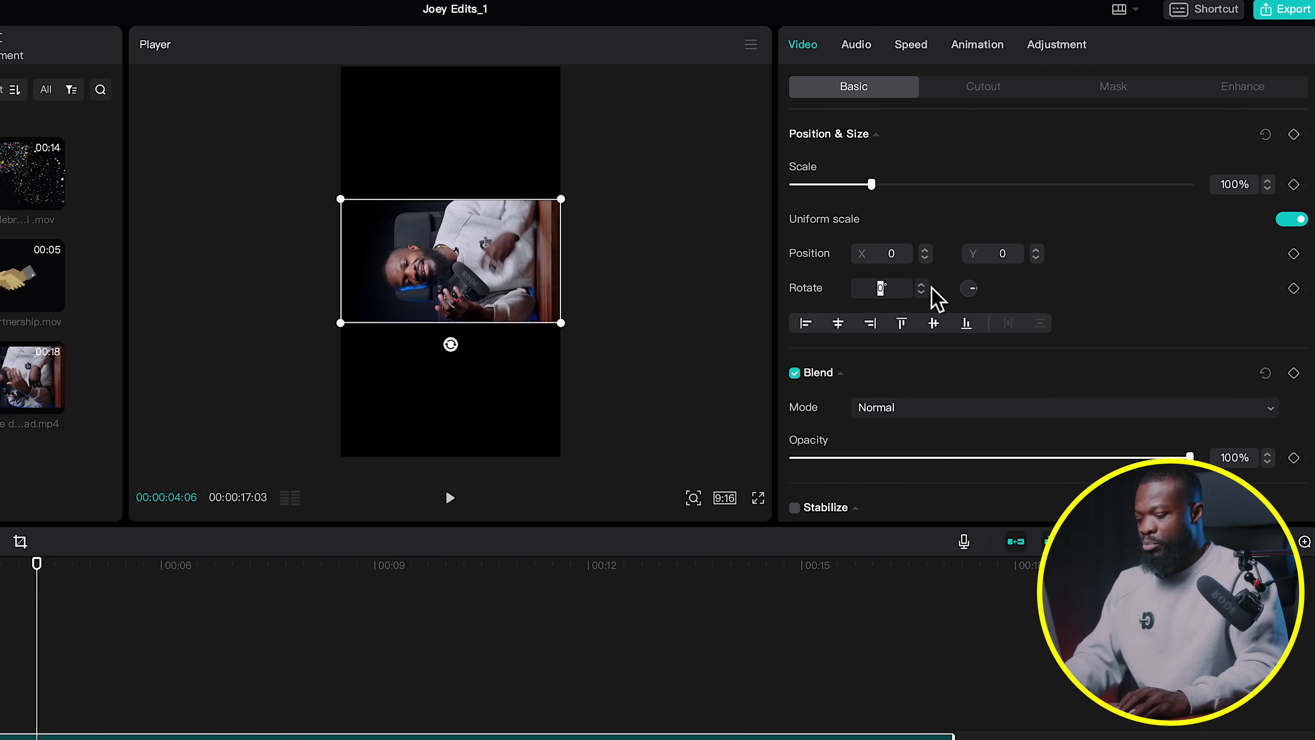
text(90)
key(Return)
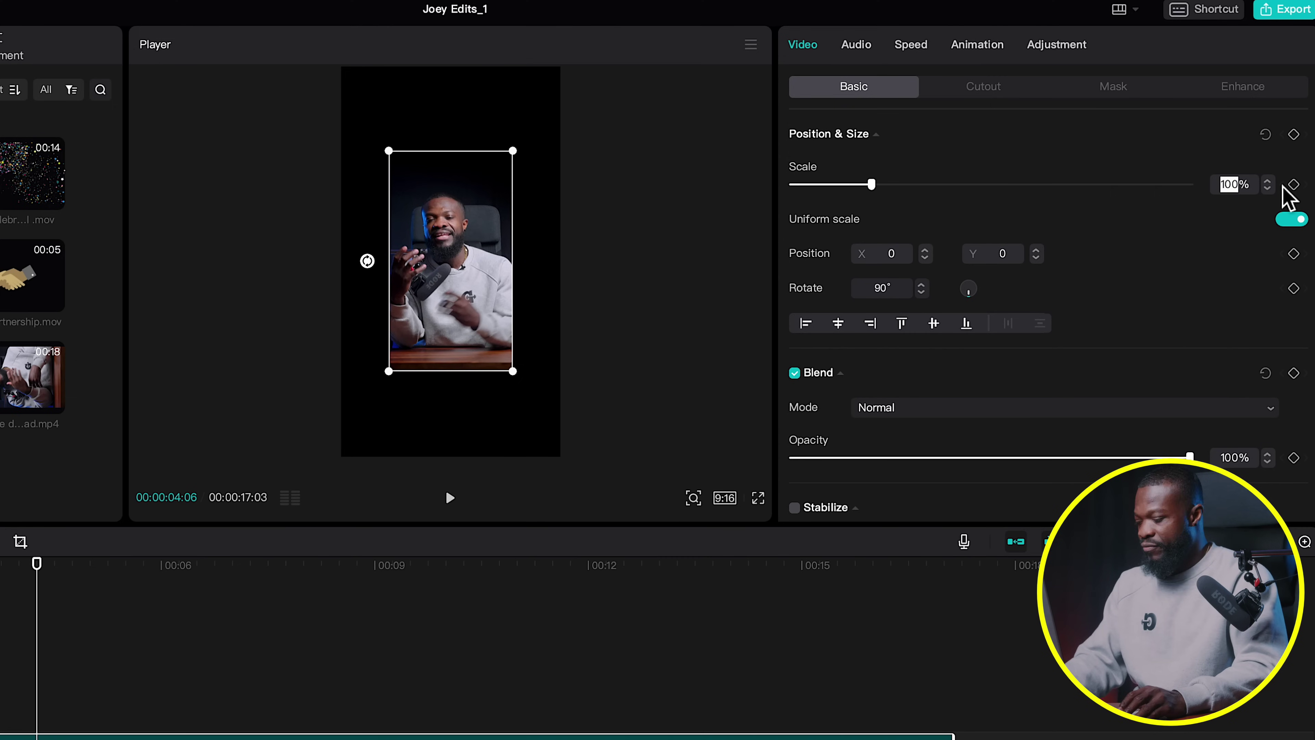
Step: Scale the rotated clip to 177% so it fills the frame, and set the project's aspect ratio to 9:16
key(Return)
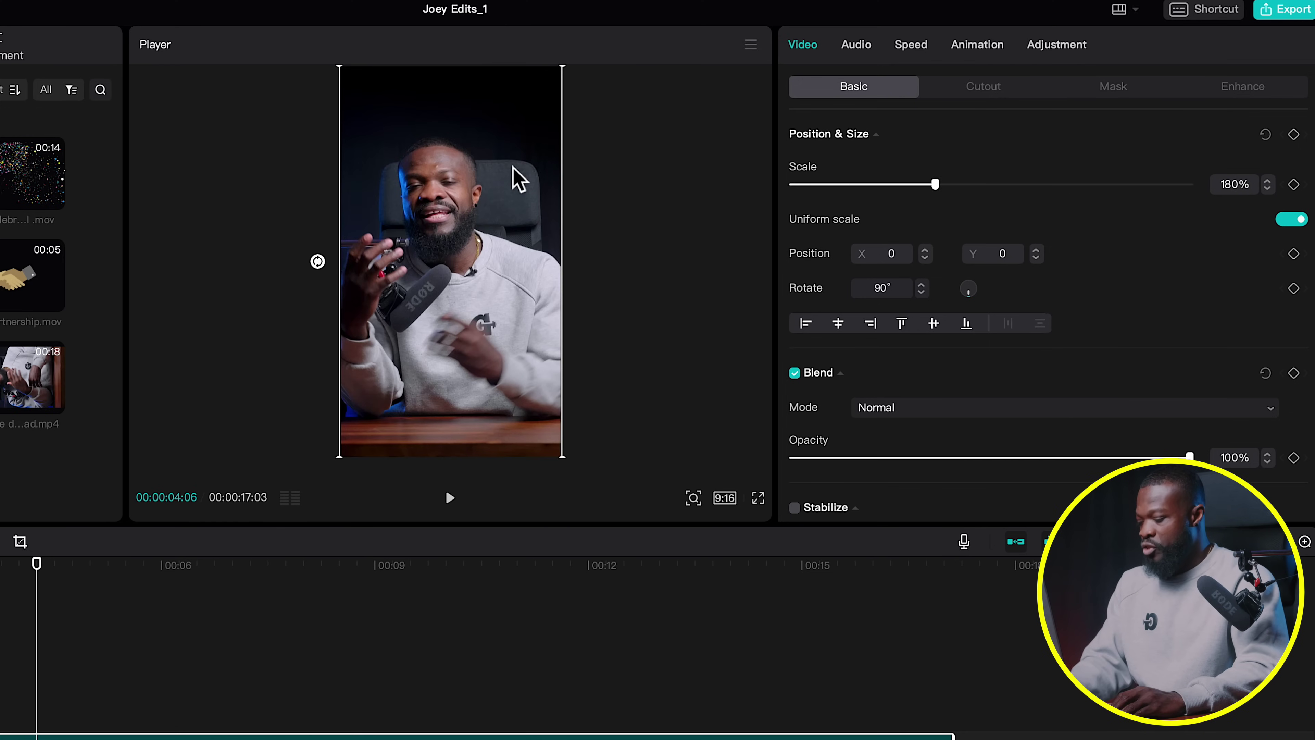
key(ctrl+z)
drag(515, 146, 679, 101)
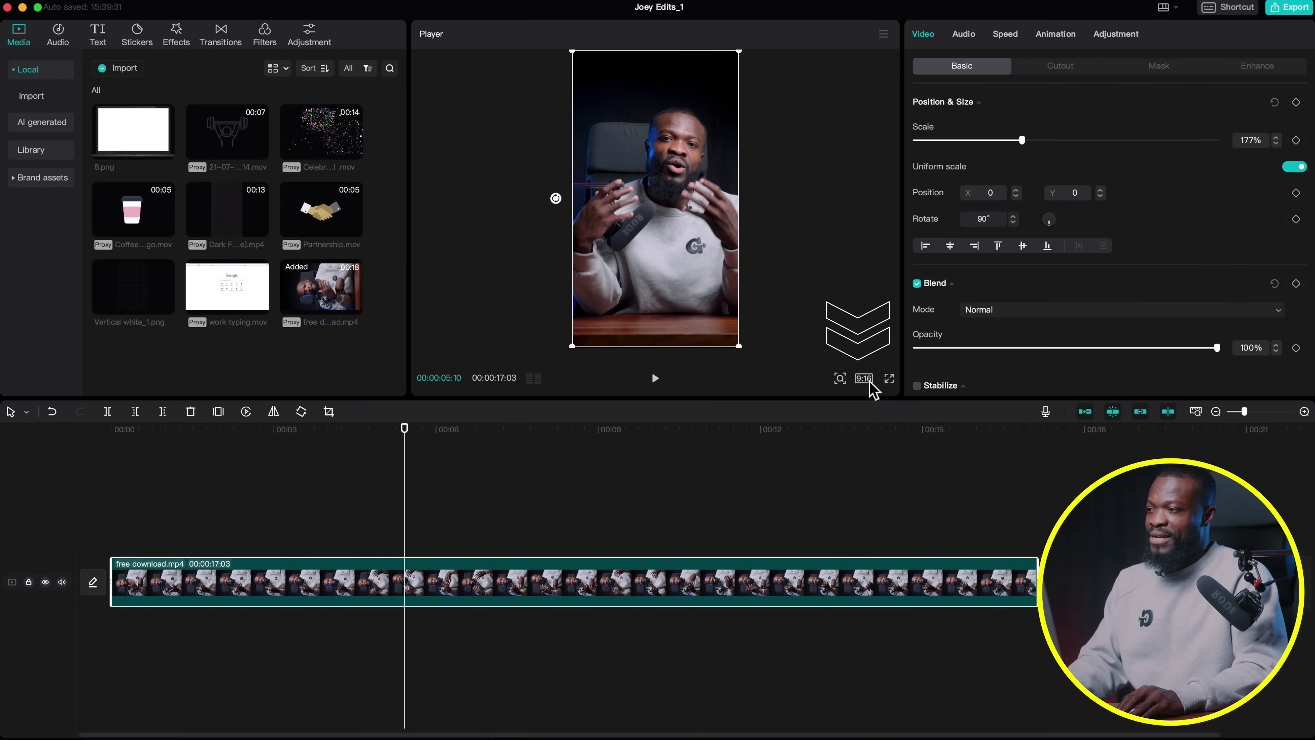
click(870, 382)
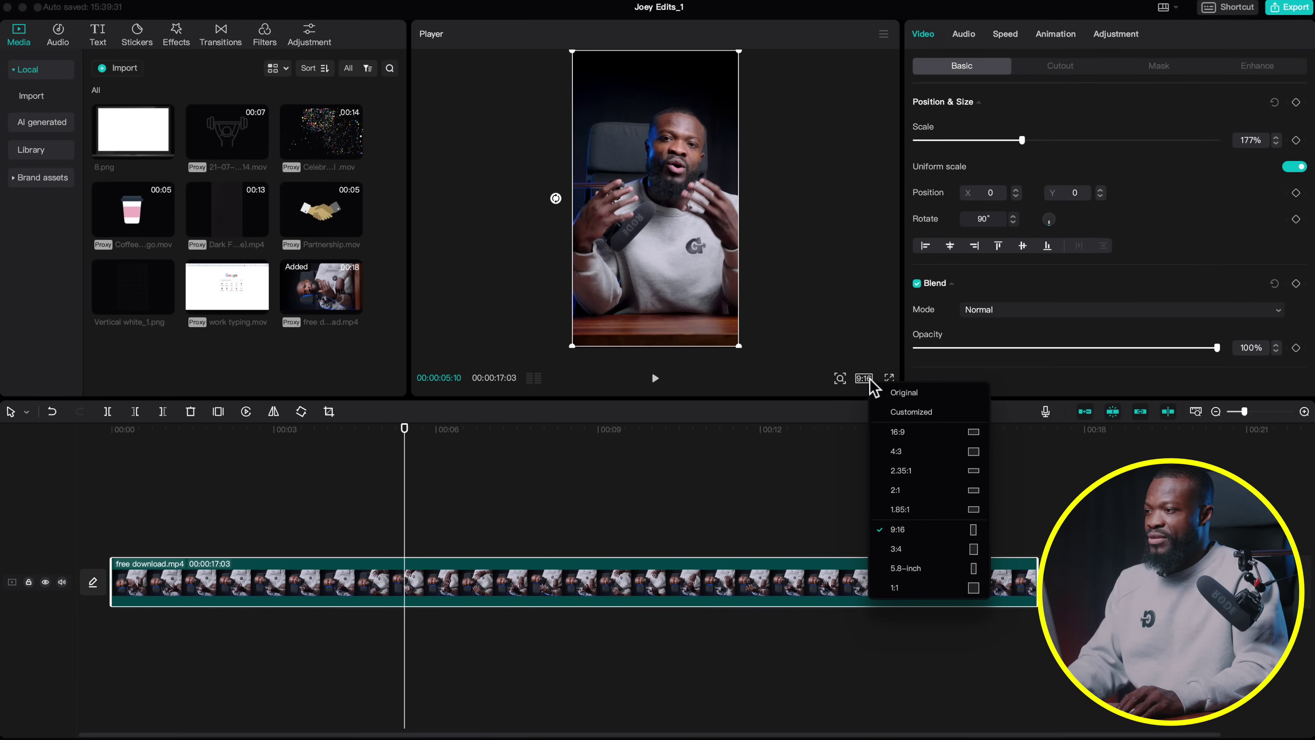
click(898, 529)
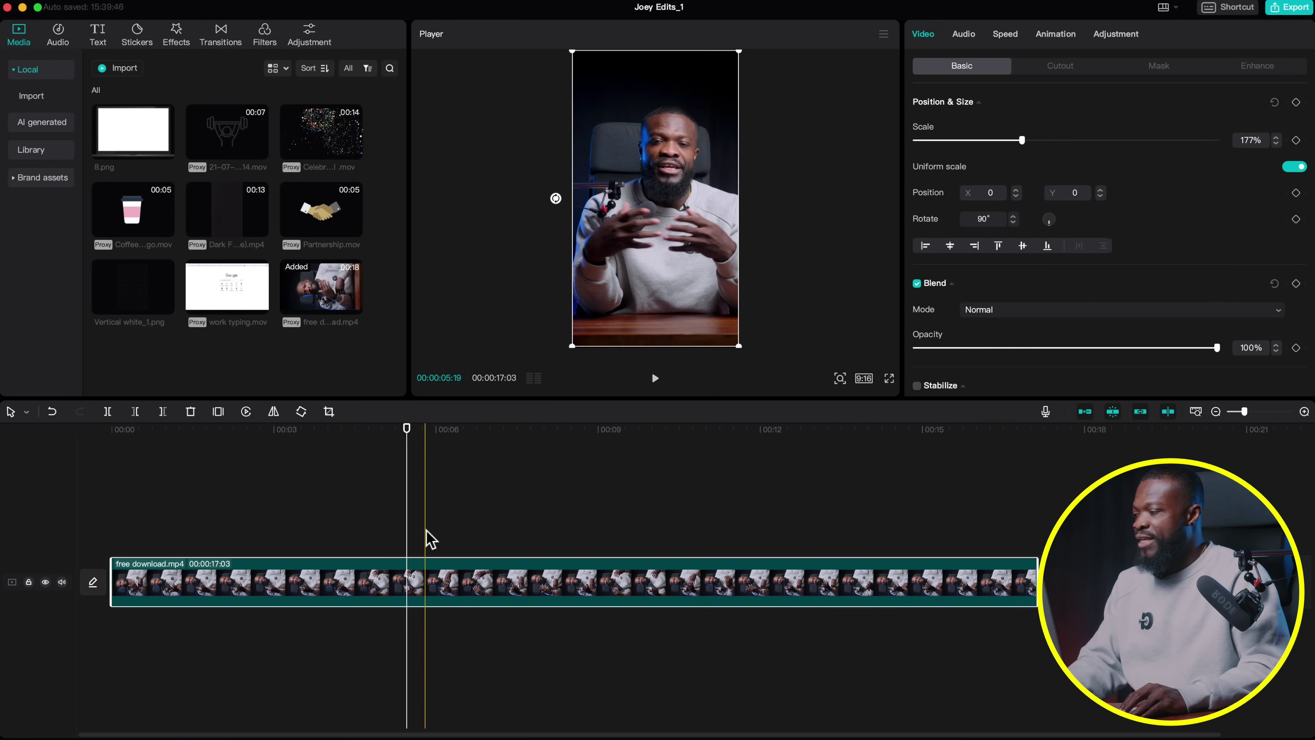
Step: Turn on Free layer in the project settings and save them
click(425, 539)
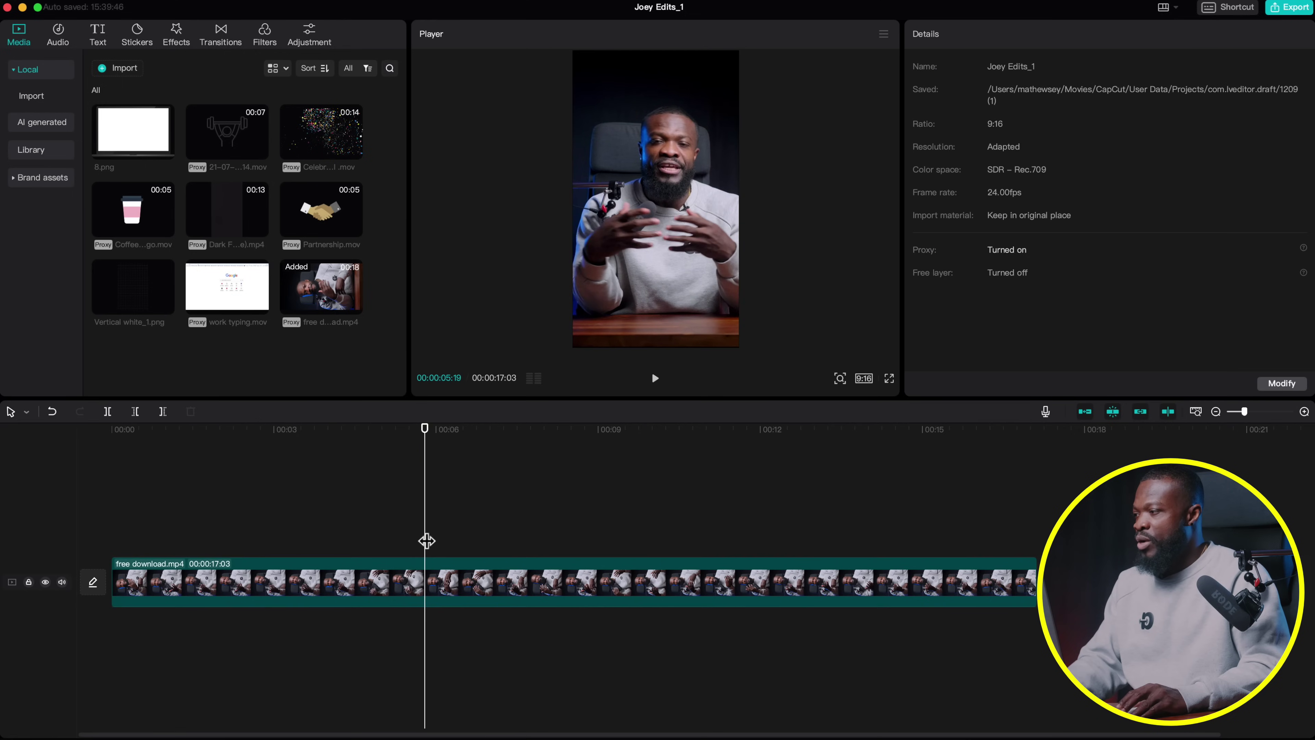
click(1283, 384)
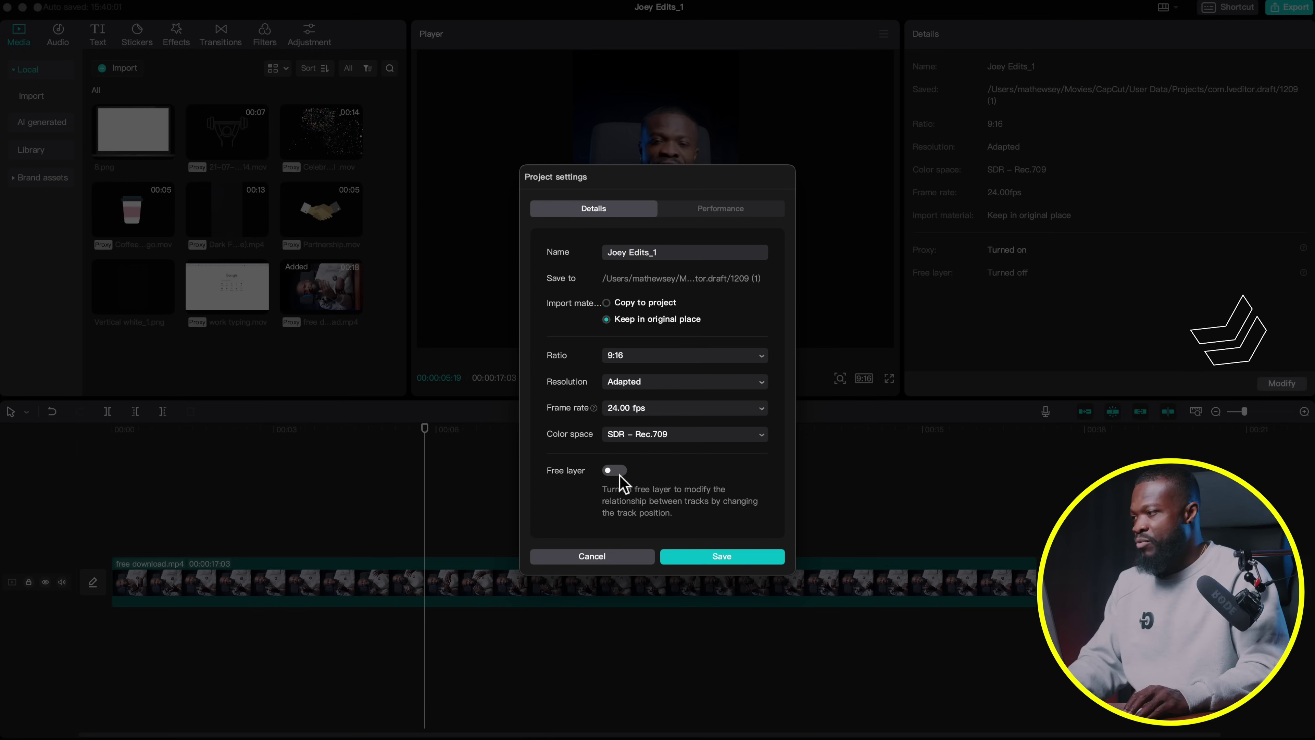
click(615, 471)
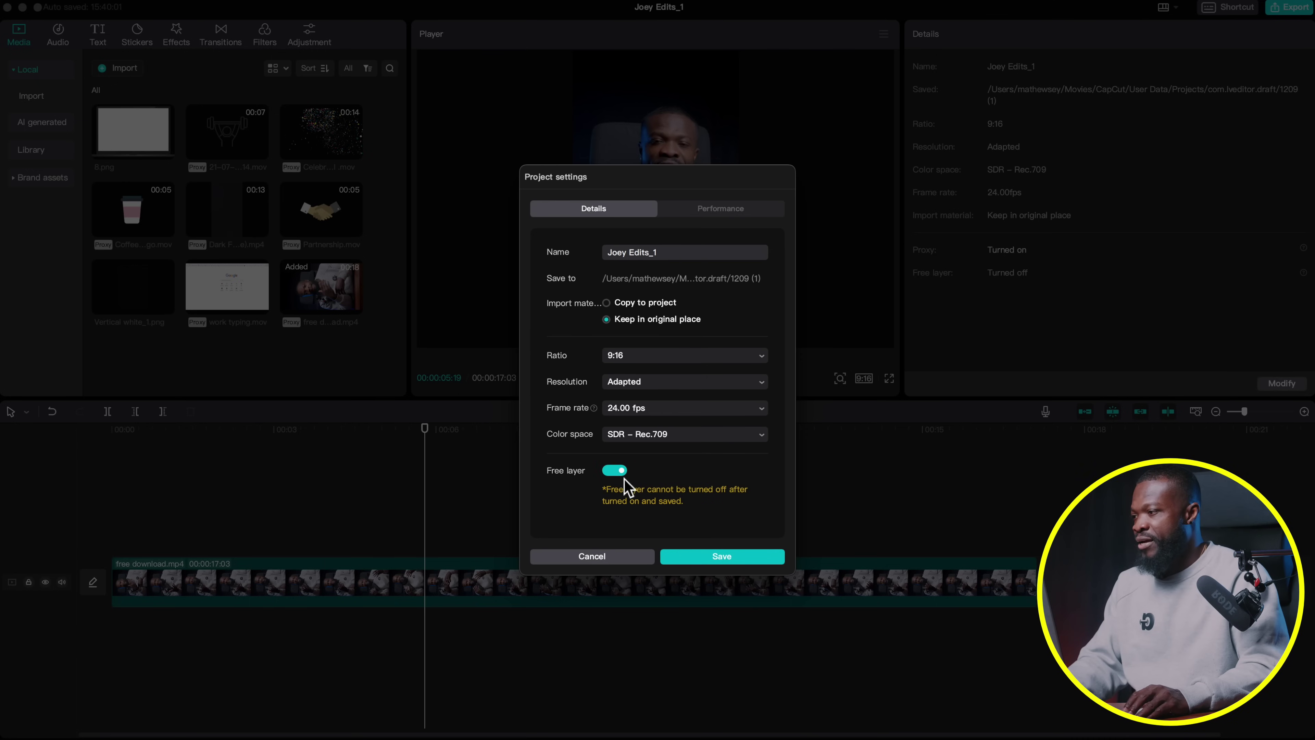
click(692, 559)
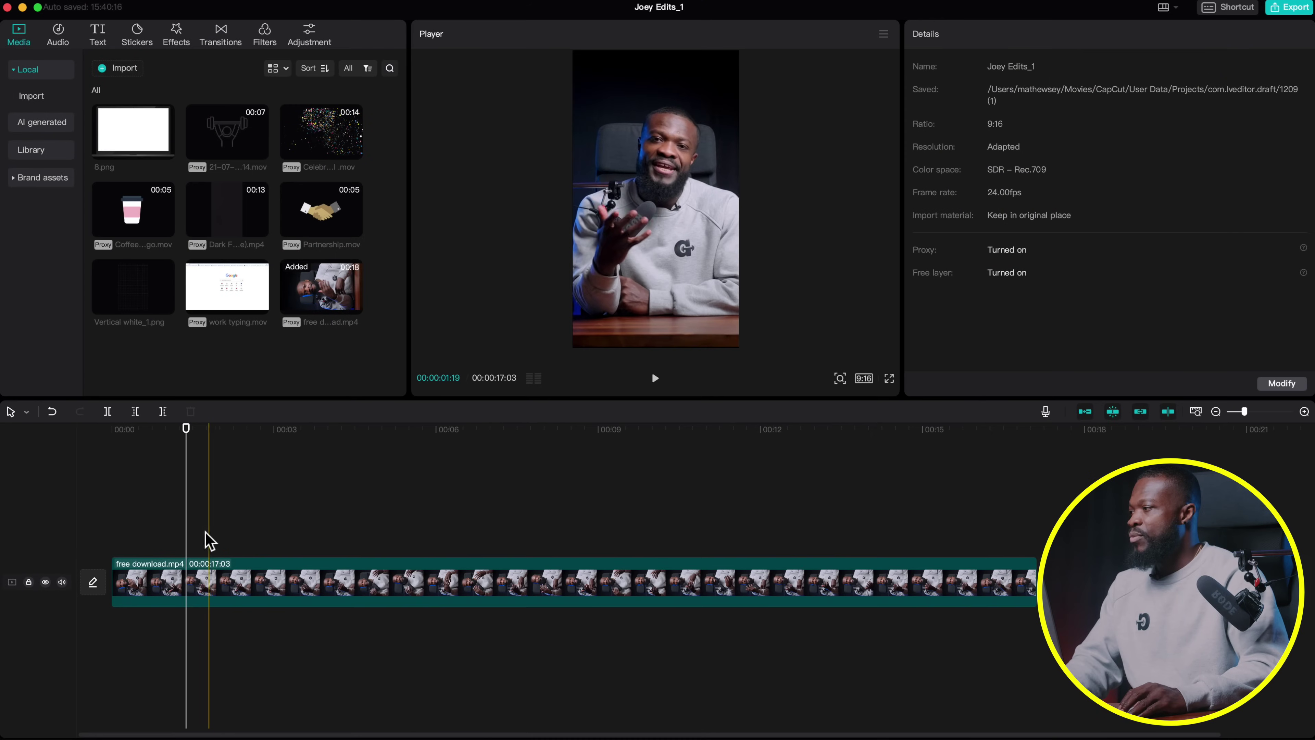
Step: Place the Dark Faded (no noise).mp4 clip on a track above the main video, starting at about 1 second
click(230, 217)
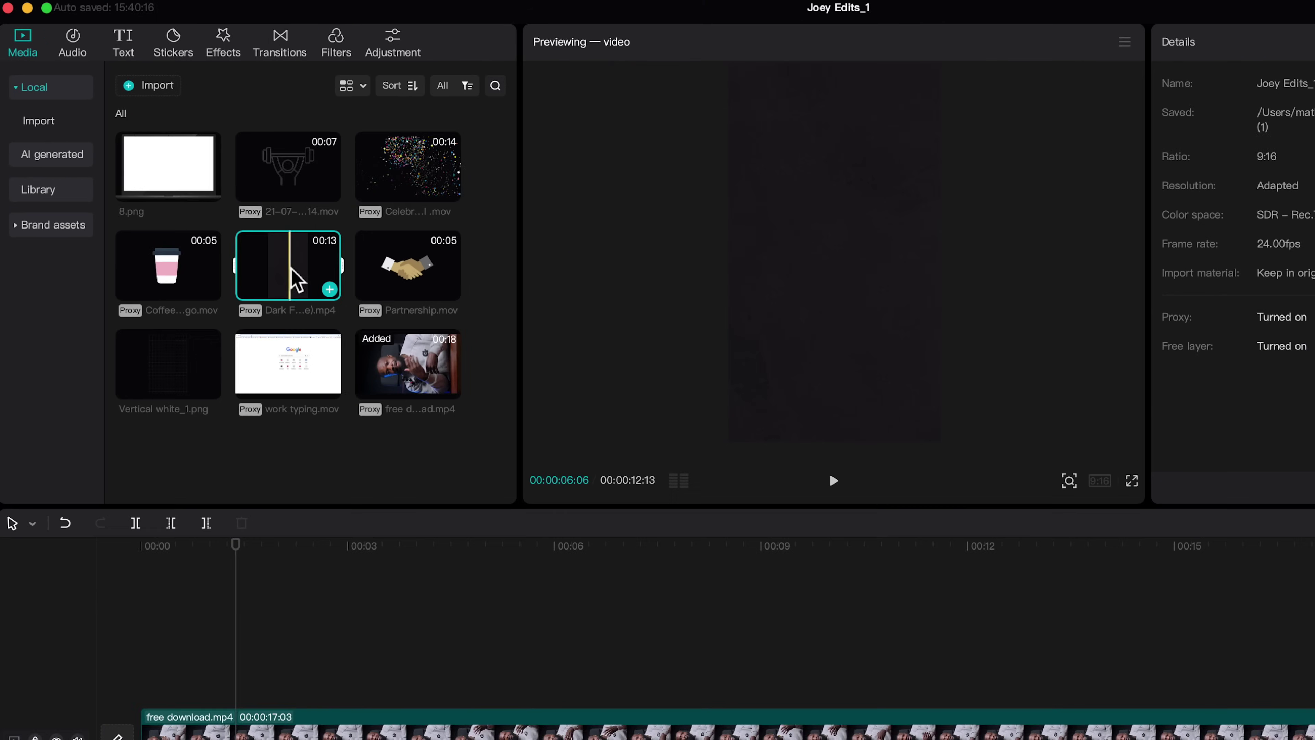
drag(232, 219, 196, 461)
drag(252, 606, 221, 683)
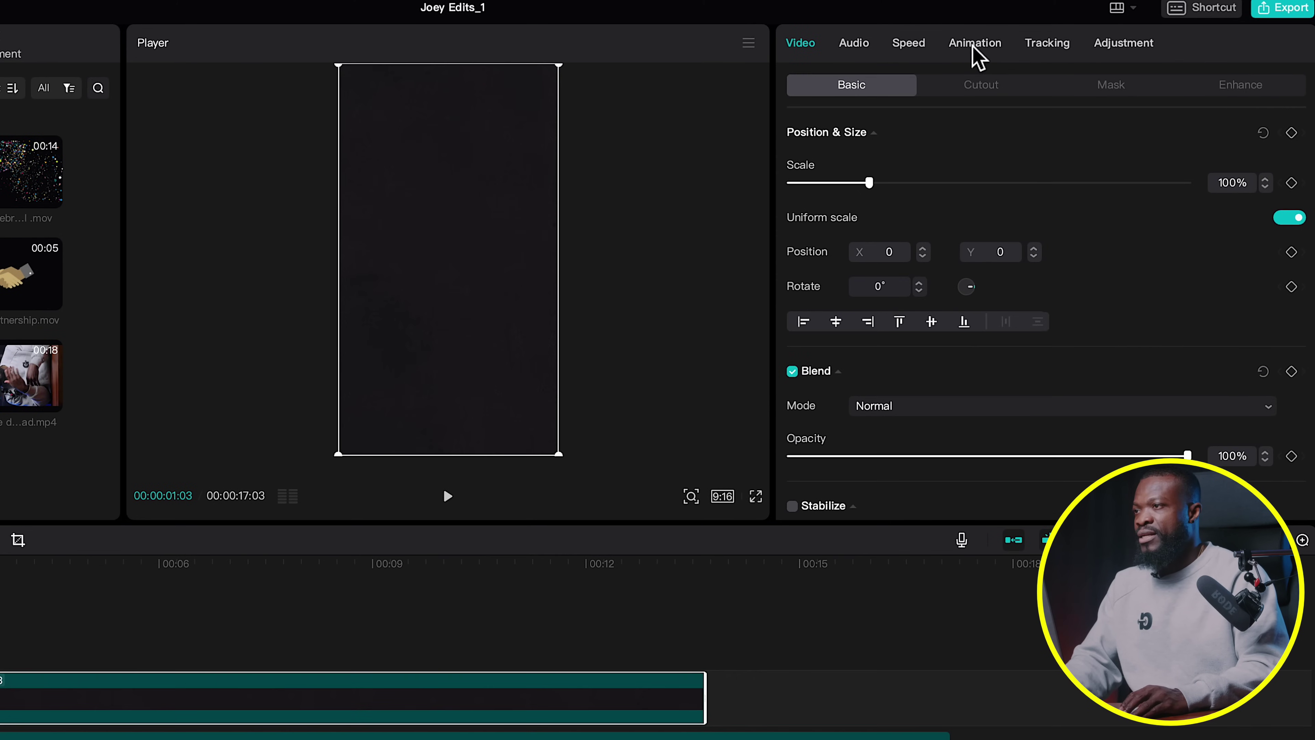
Step: Give the Dark Faded clip a Fade In entrance animation with a duration of 0.7 s
click(975, 43)
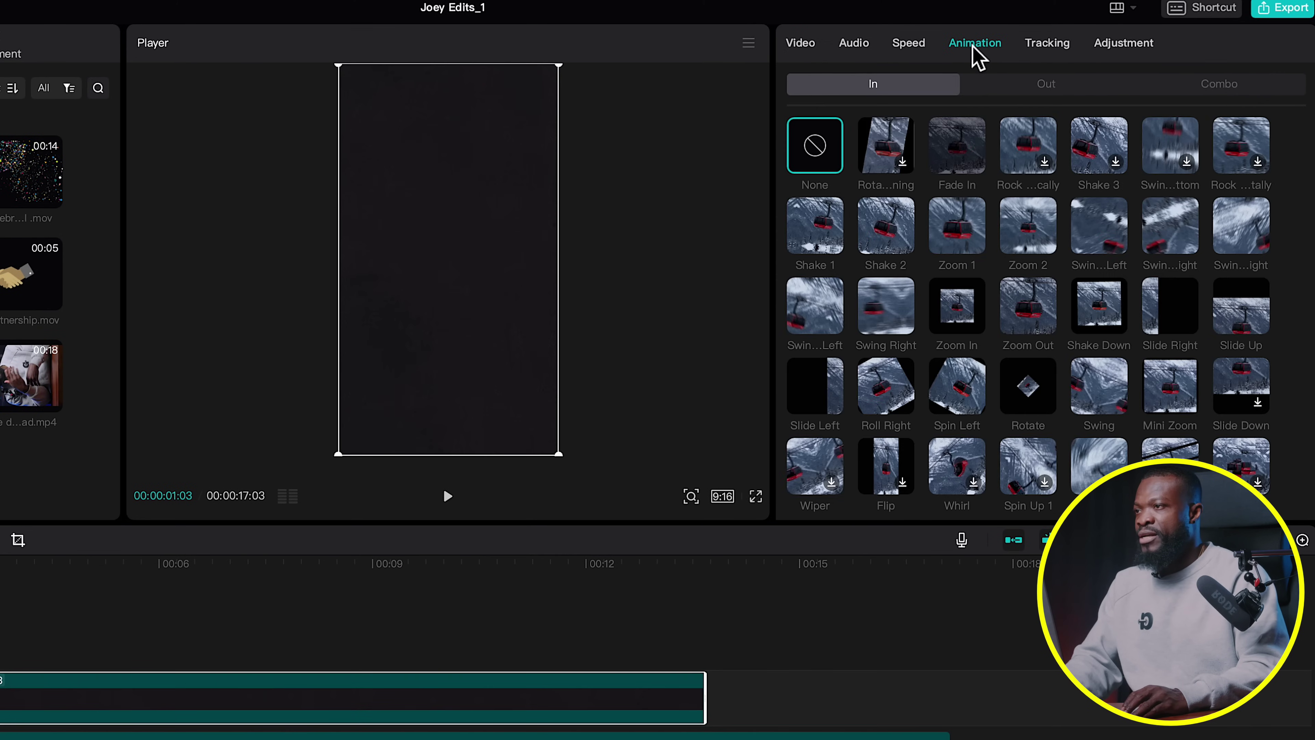
click(962, 164)
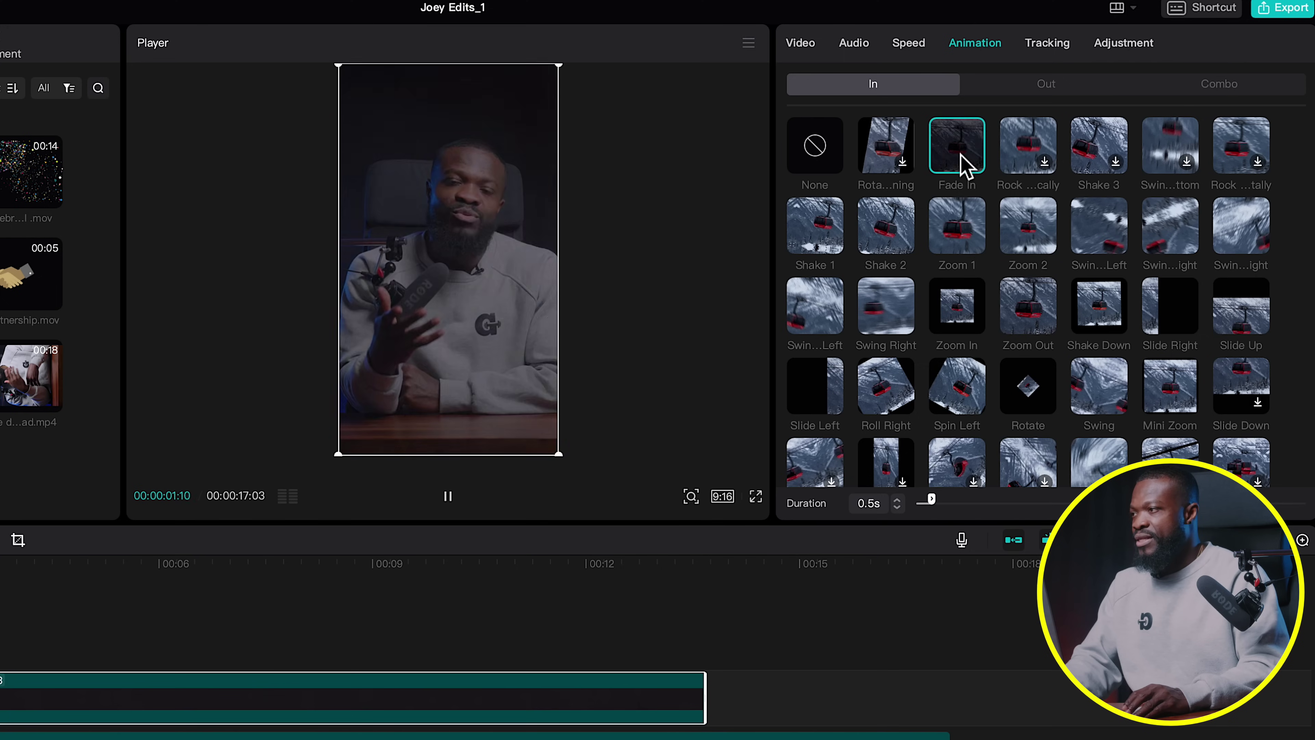
click(898, 500)
click(898, 500)
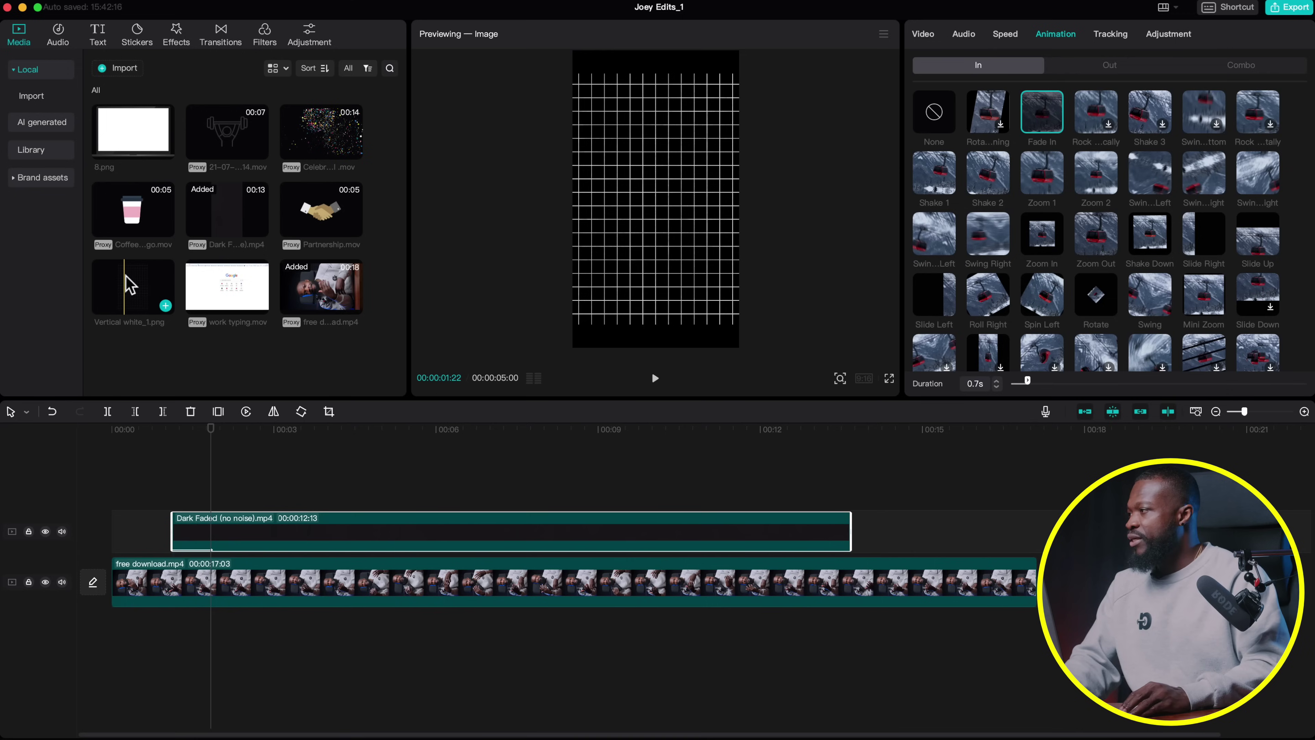
Step: Add the Vertical white_1.png grid above the Dark Faded clip and extend it to the same end point
drag(128, 285, 176, 484)
drag(442, 496, 851, 501)
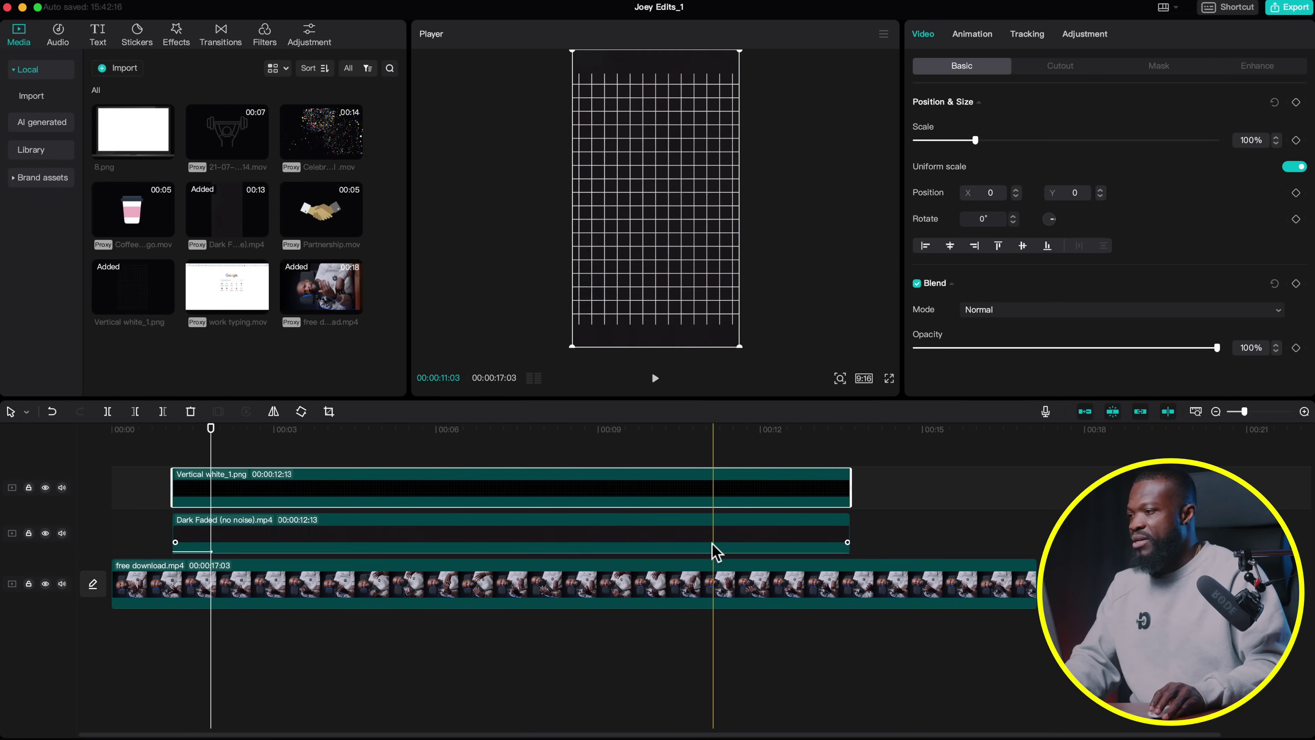
Step: Scale the Vertical white_1.png grid to 128% and lower its opacity to 6%
click(598, 546)
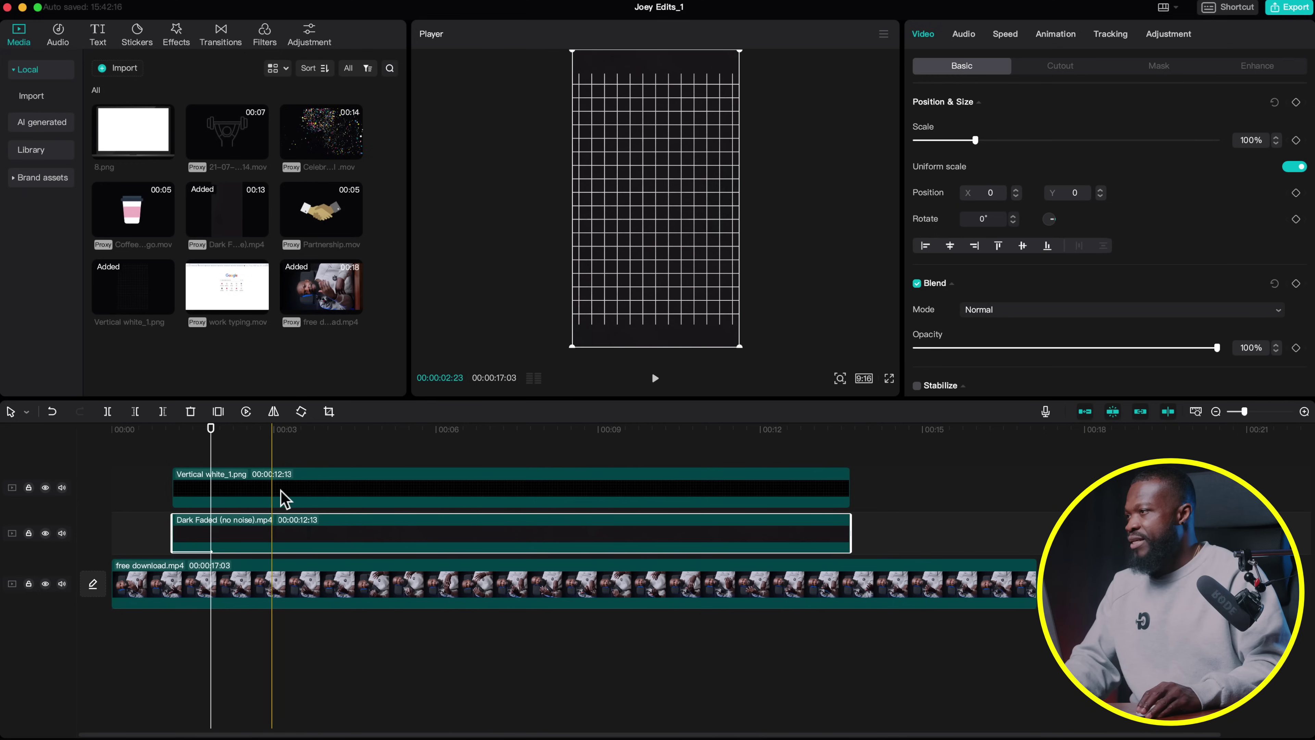
click(323, 499)
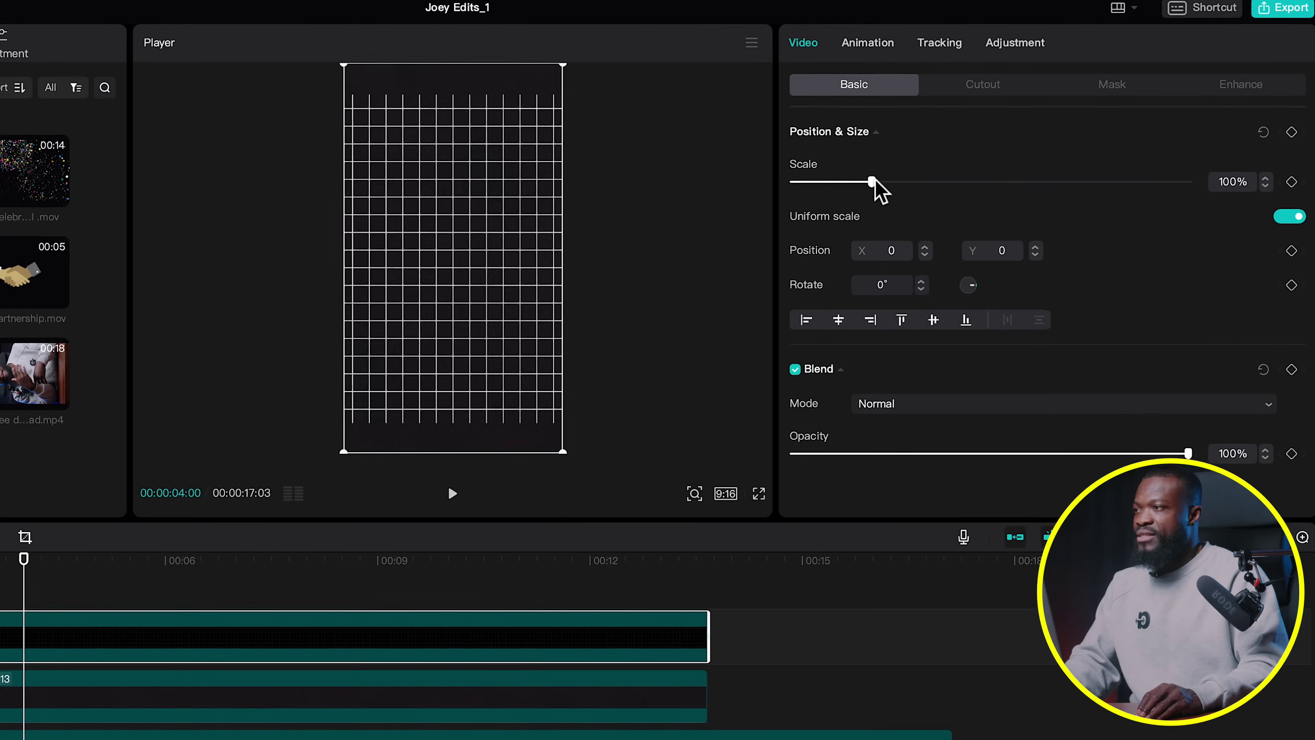
click(976, 140)
drag(874, 181, 896, 181)
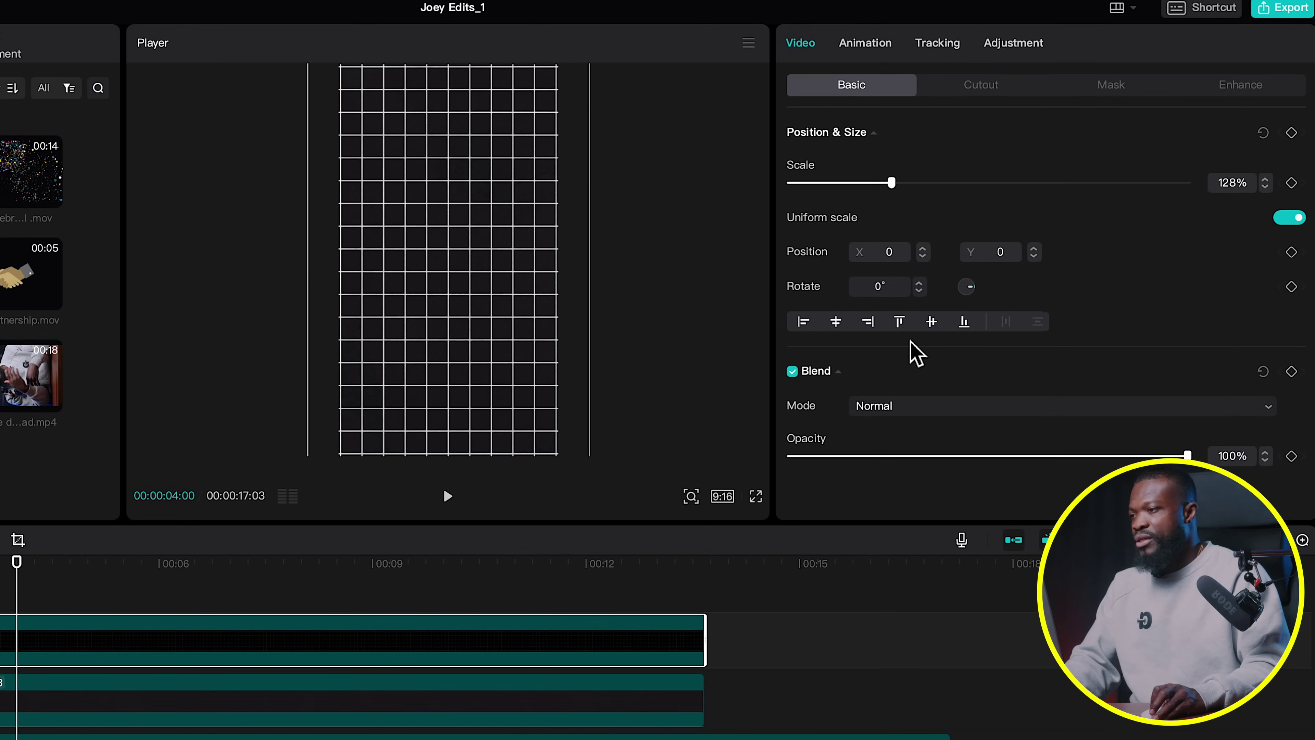
drag(968, 456, 840, 456)
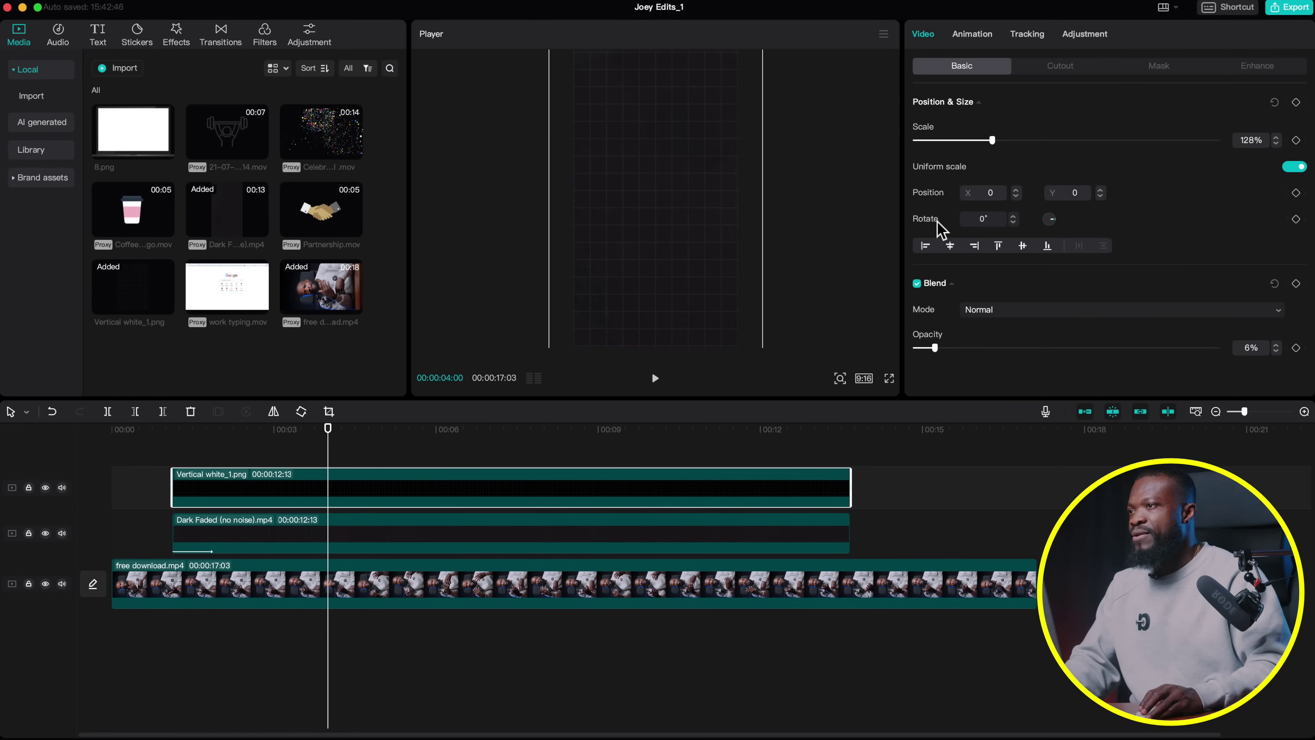
Step: Give the grid image a Fade In entrance animation with a duration of 0.7 s
click(973, 34)
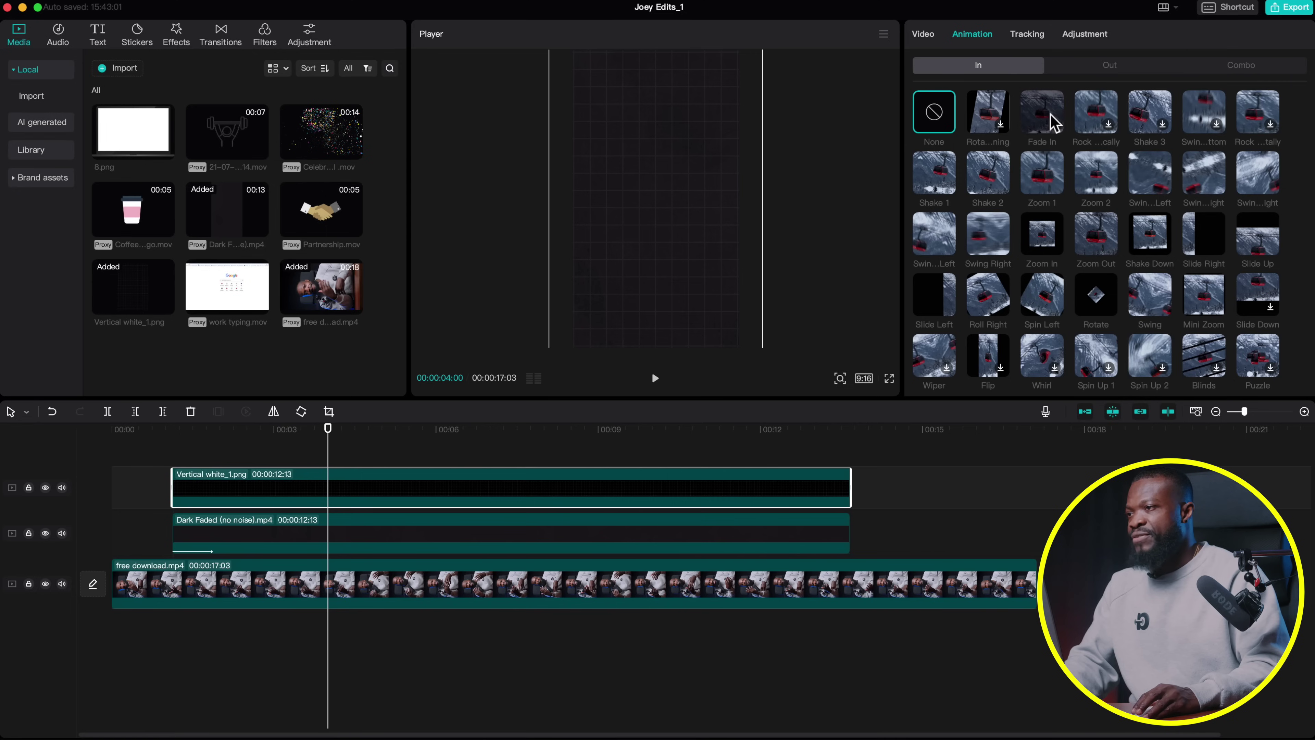
click(1054, 123)
click(997, 382)
click(997, 382)
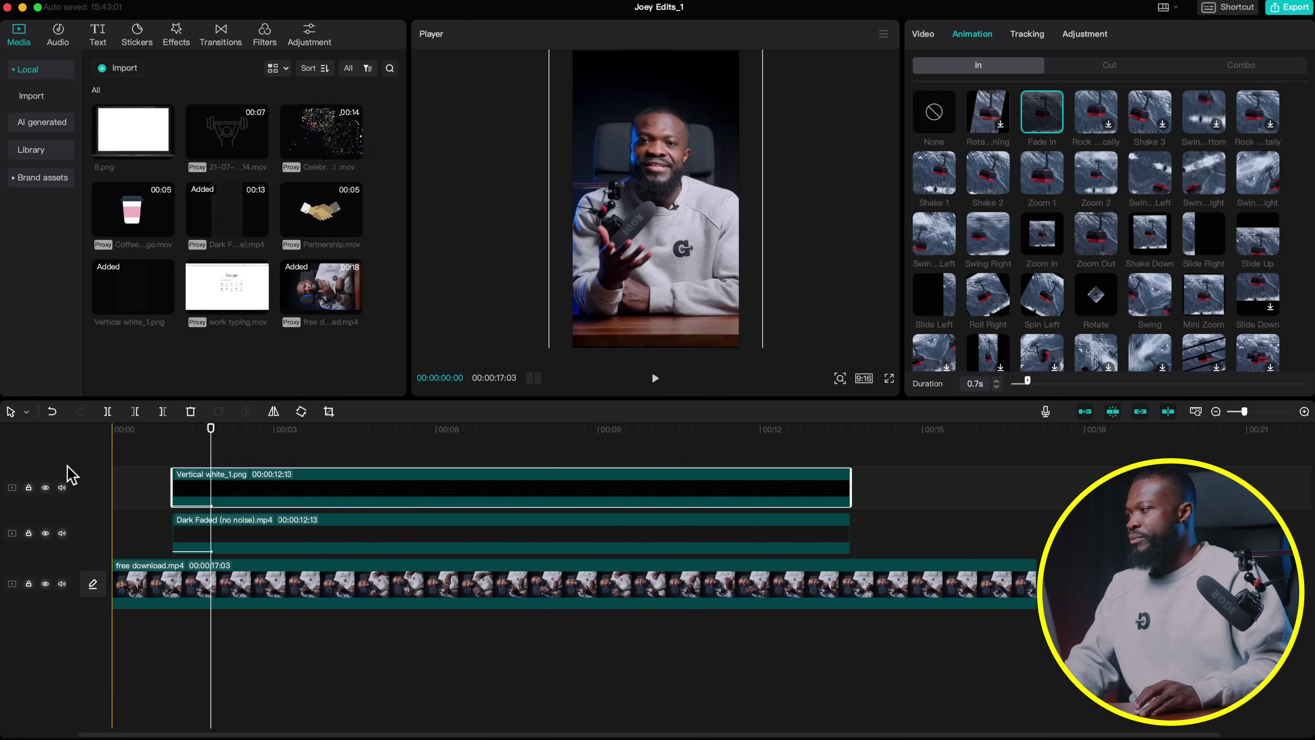
Step: Apply the Black Noise effect from the favorite effects to the Dark Faded clip
click(269, 533)
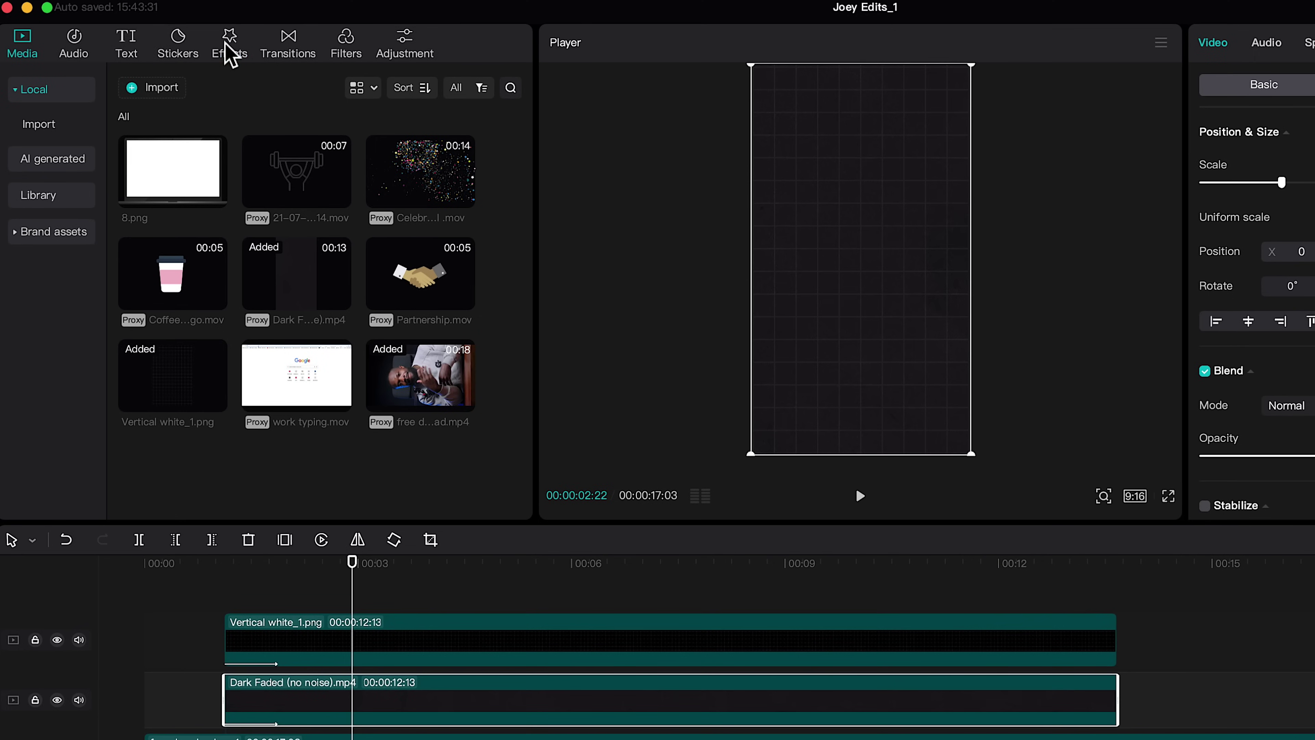
click(228, 51)
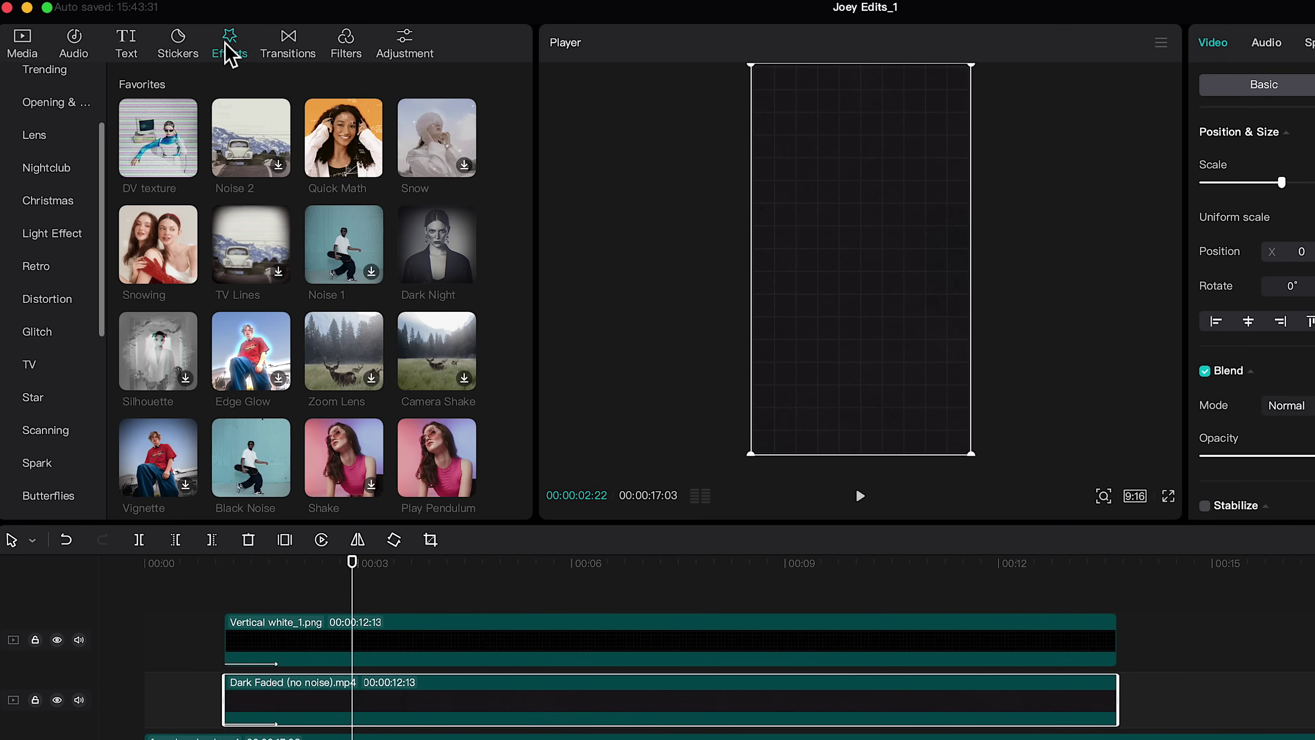
scroll(205, 243, down, 4)
mouse_move(254, 248)
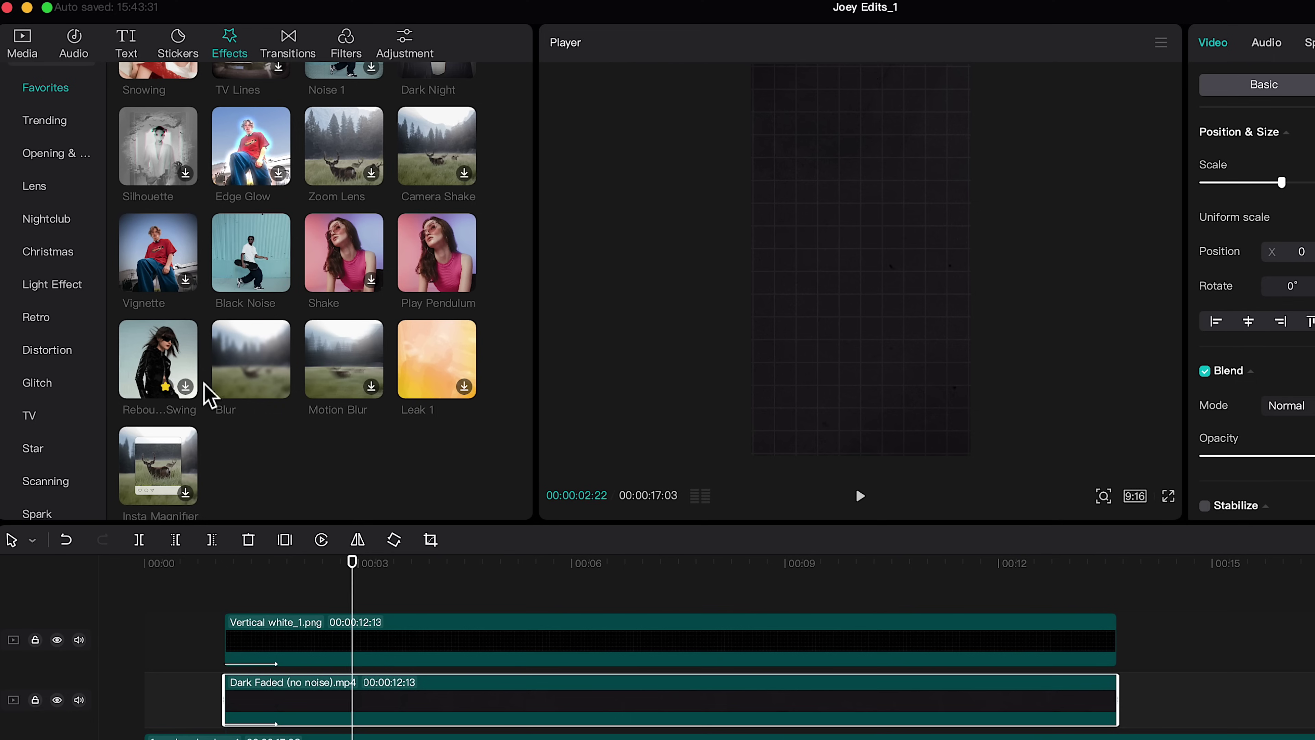
mouse_move(248, 290)
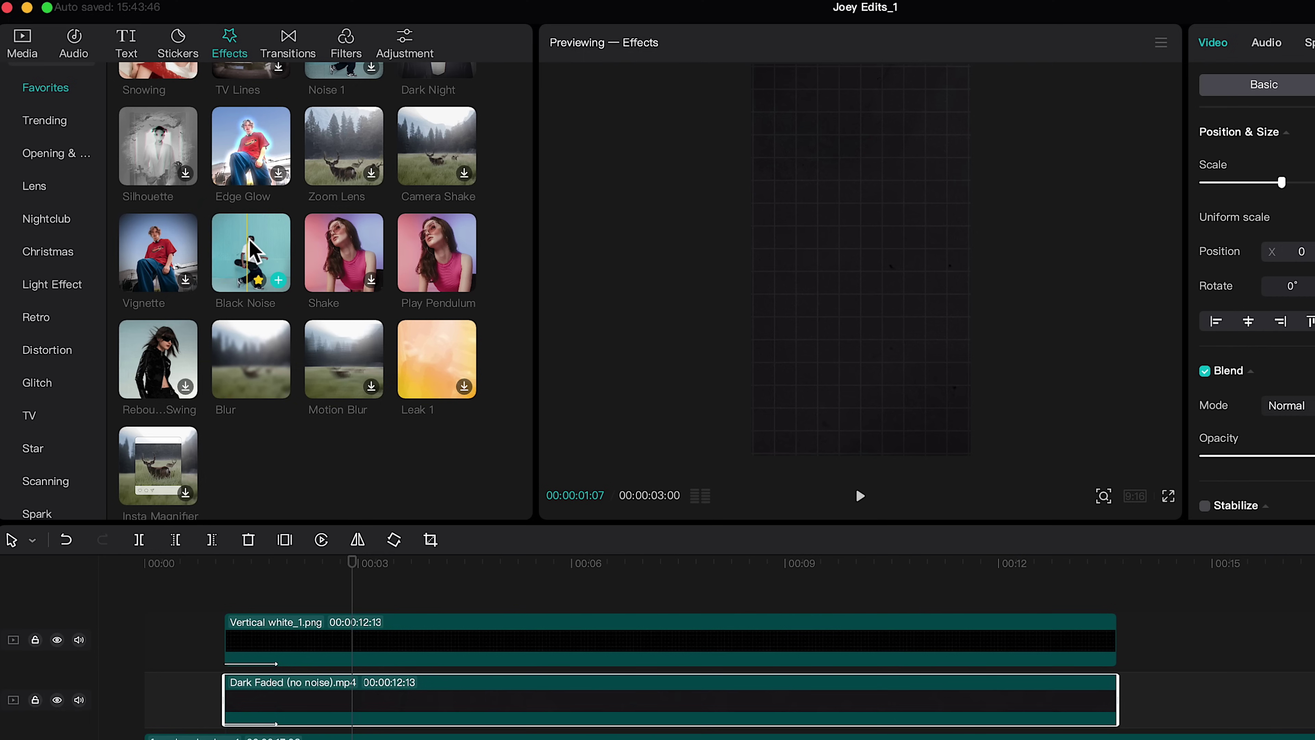
drag(251, 254, 289, 697)
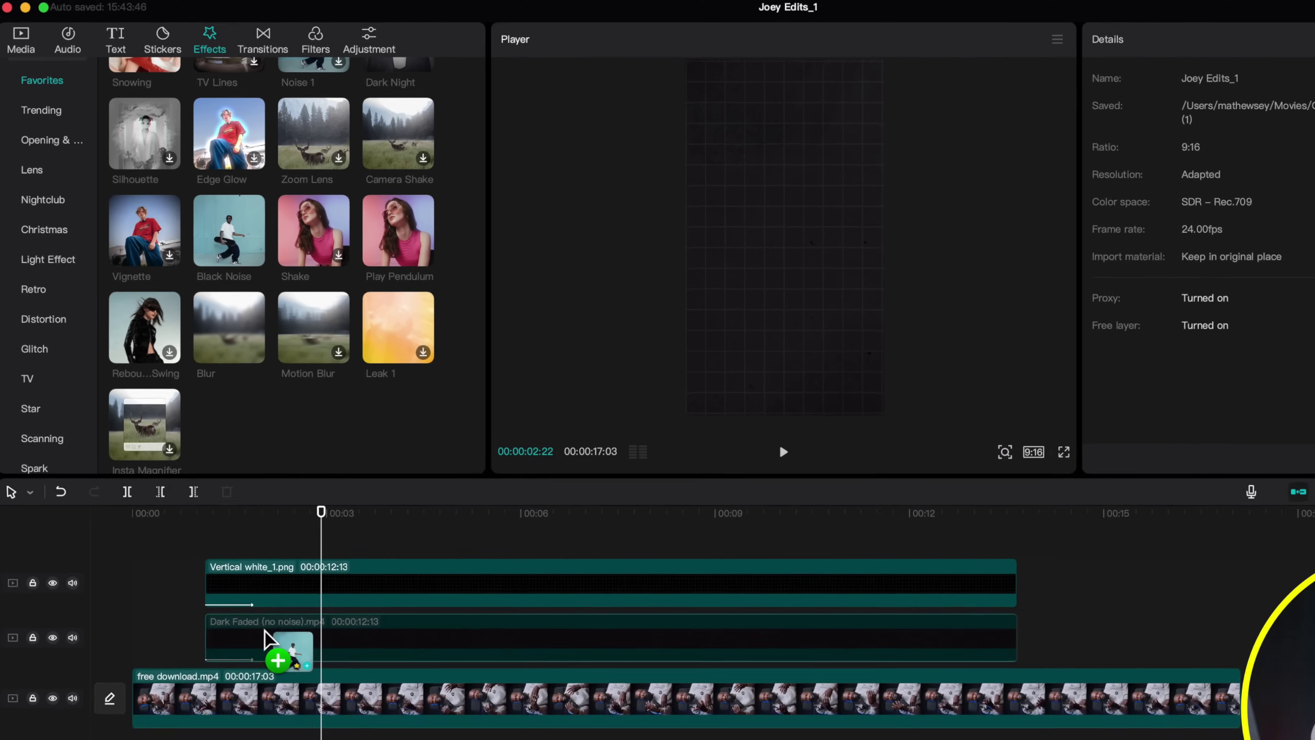
drag(268, 642, 272, 645)
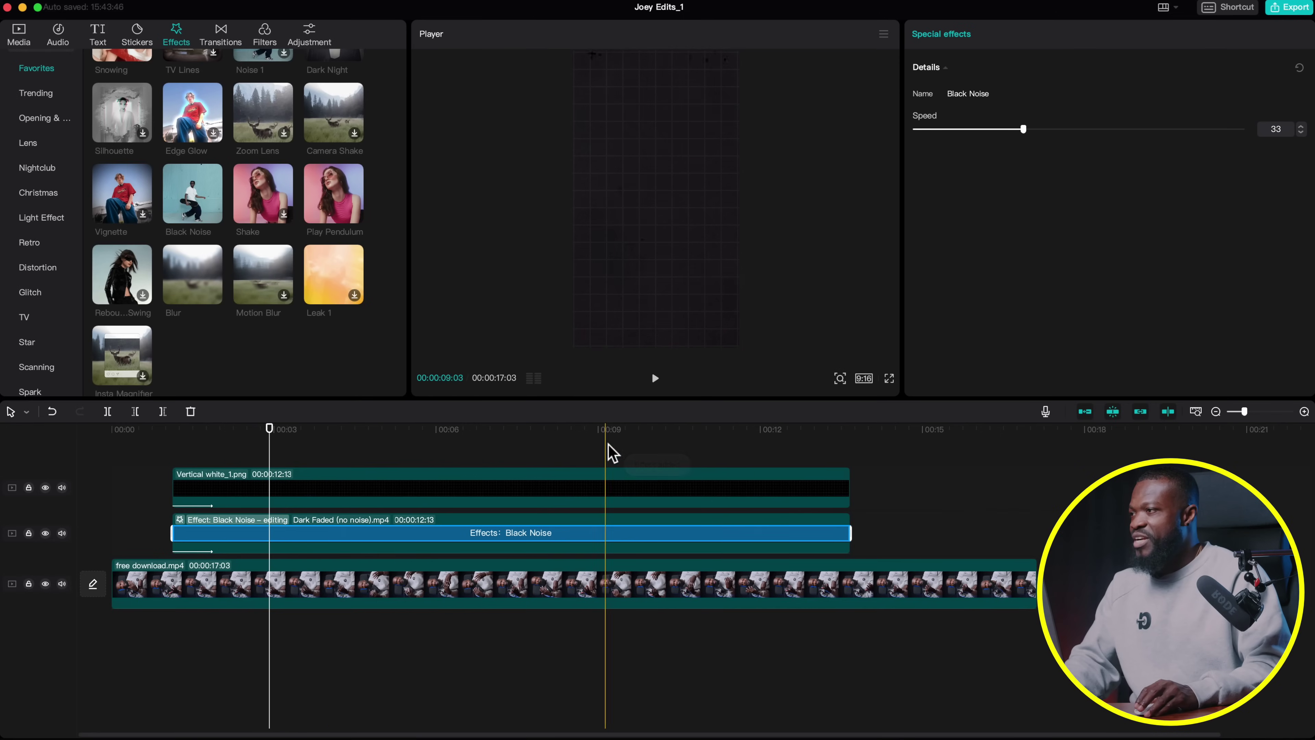
Step: Open the Black Noise effect on the Dark Faded clip and set its speed to 2
click(361, 538)
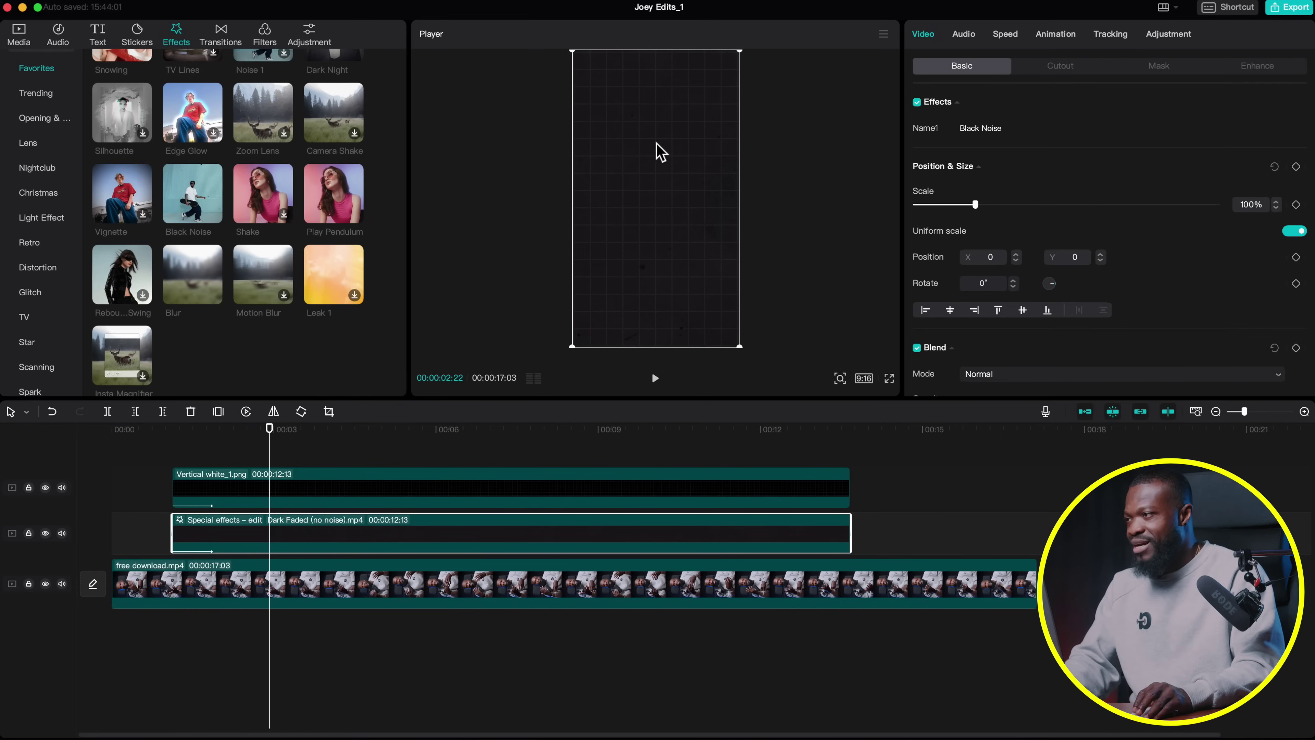
double_click(244, 531)
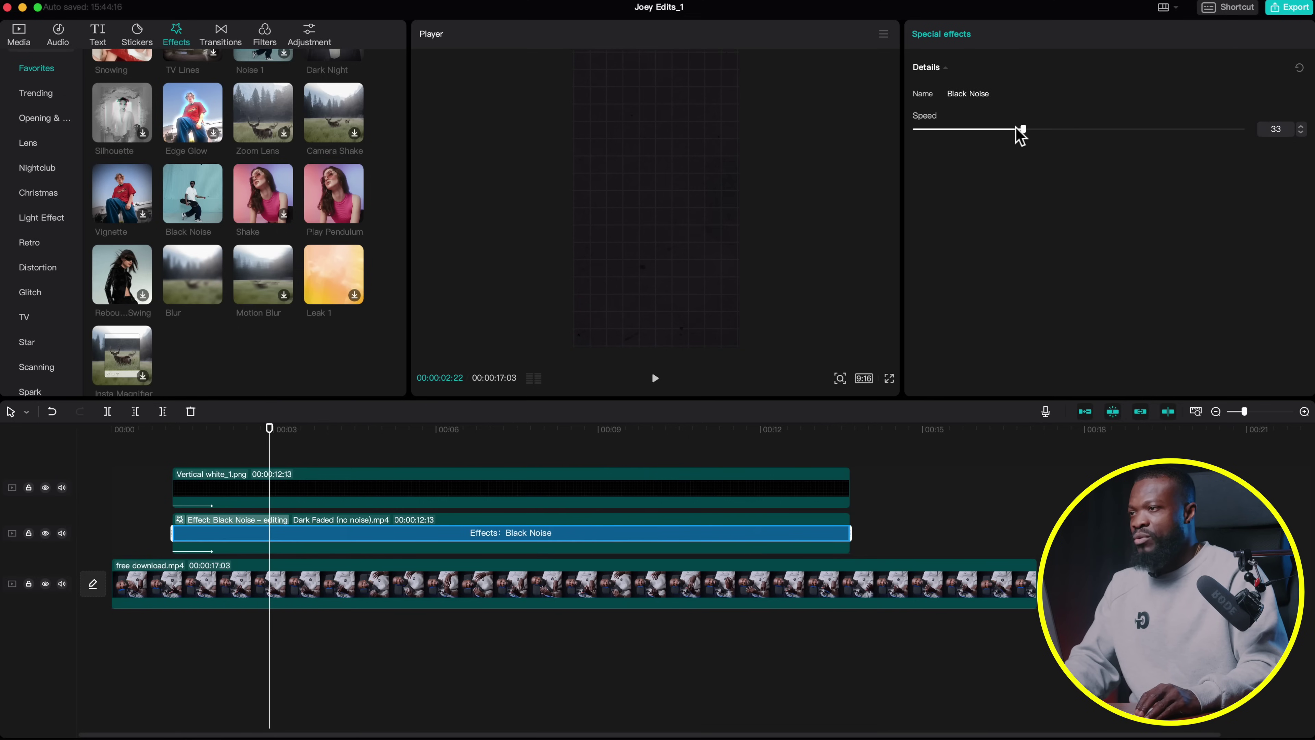
drag(1022, 130, 958, 130)
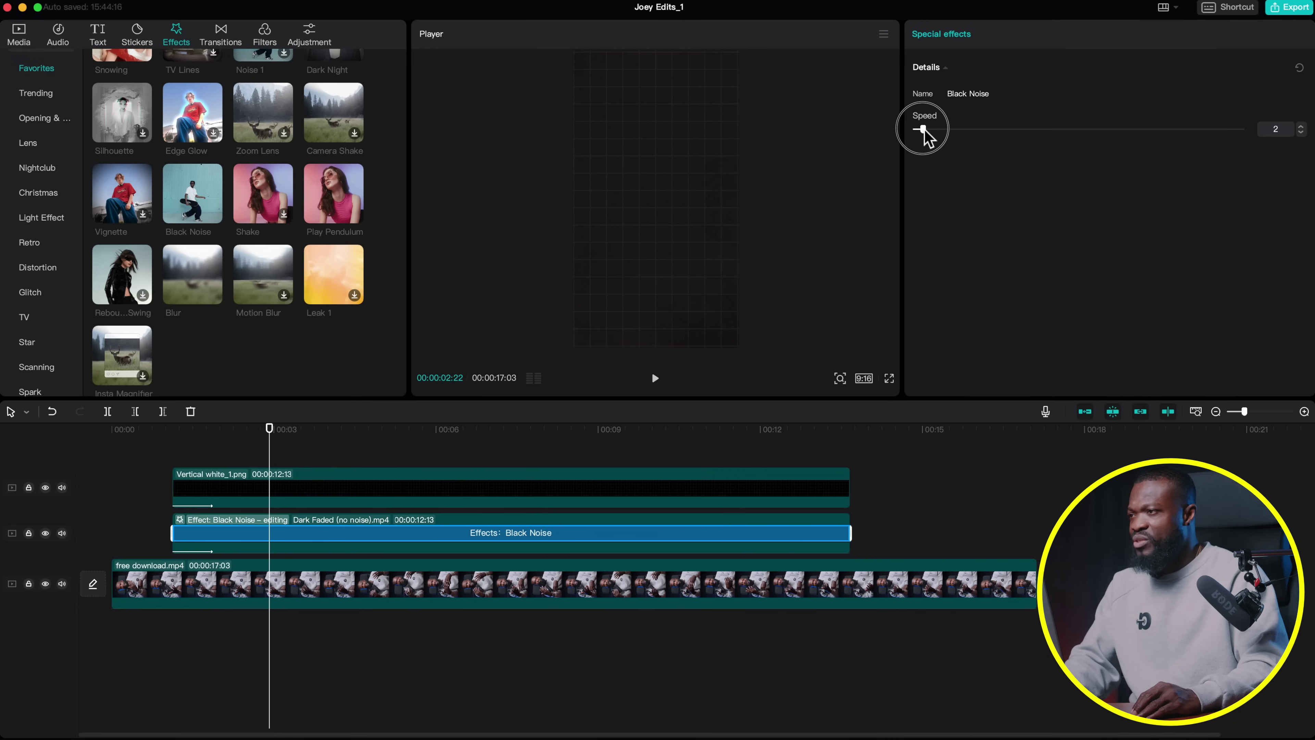
Step: Open the basic adjustment settings of the Dark Faded clip and go through them down to the effects section
click(365, 549)
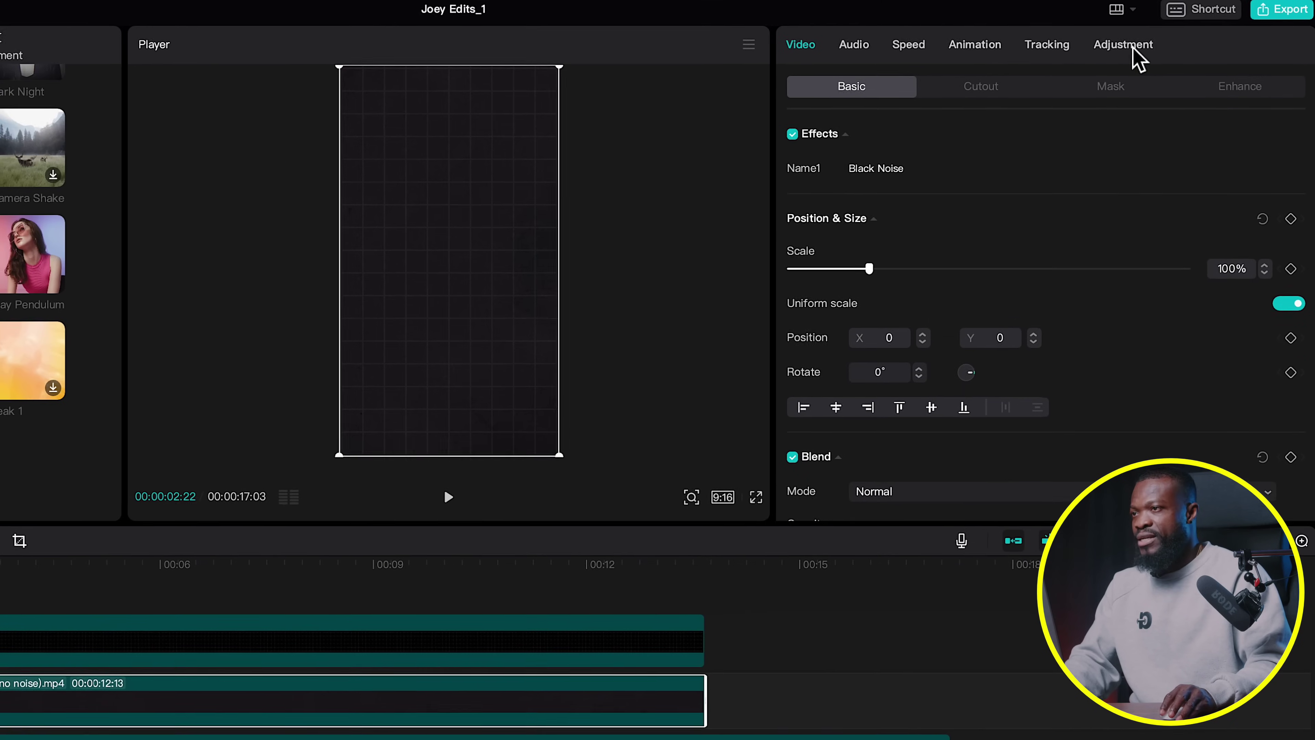
click(1133, 49)
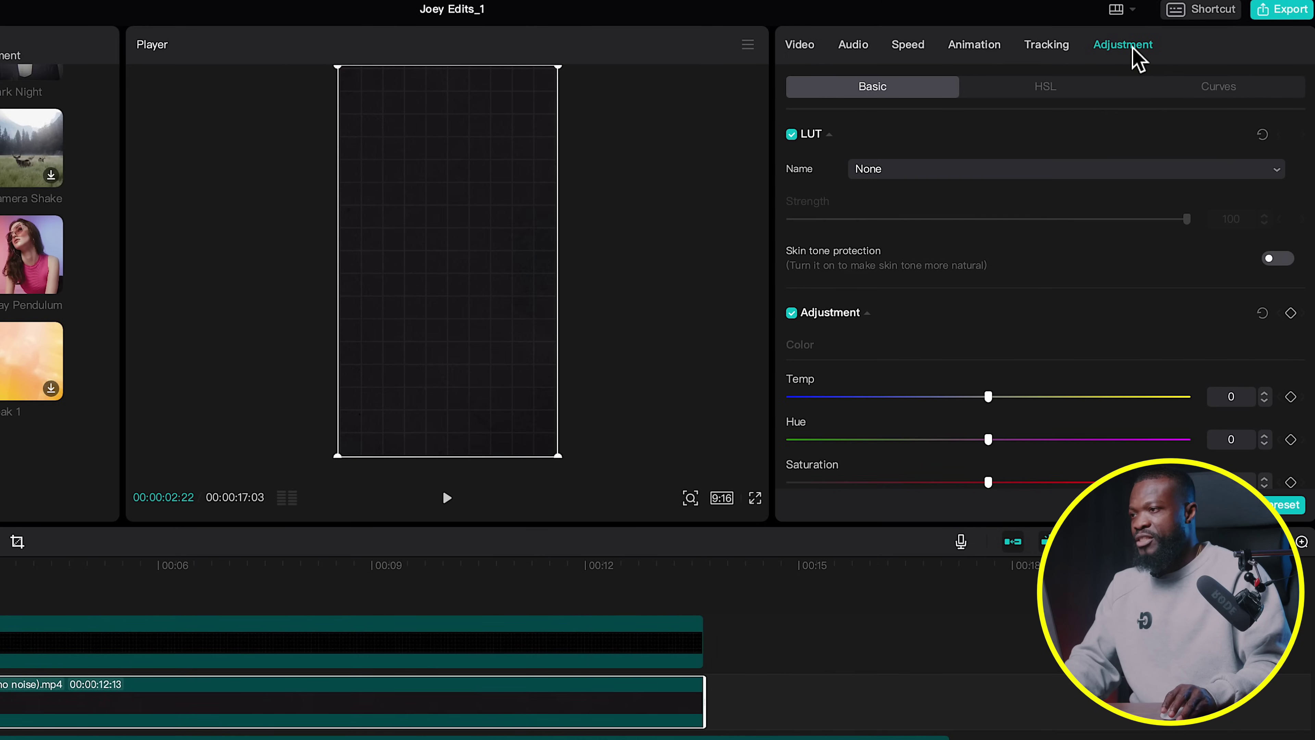
scroll(1002, 348, down, 5)
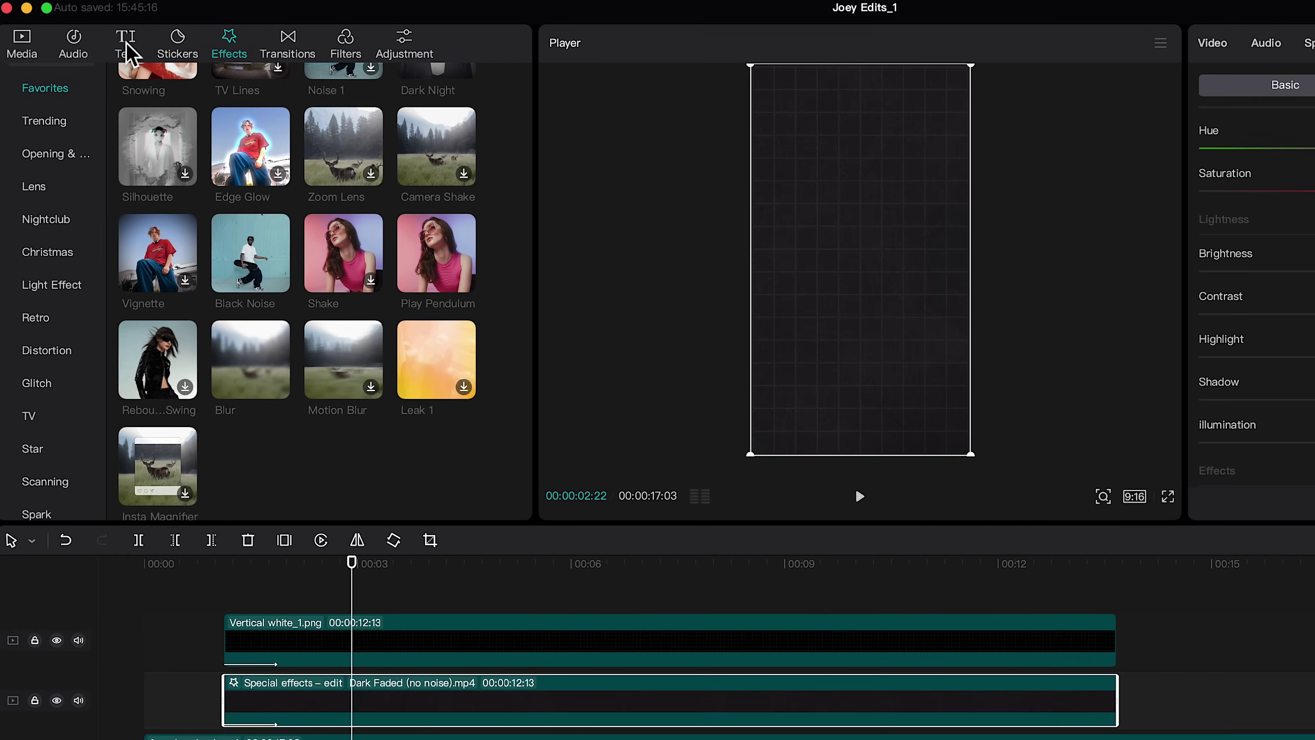
Step: Add a default text clip above the grid image and extend it to the end of the overlay clips
click(130, 50)
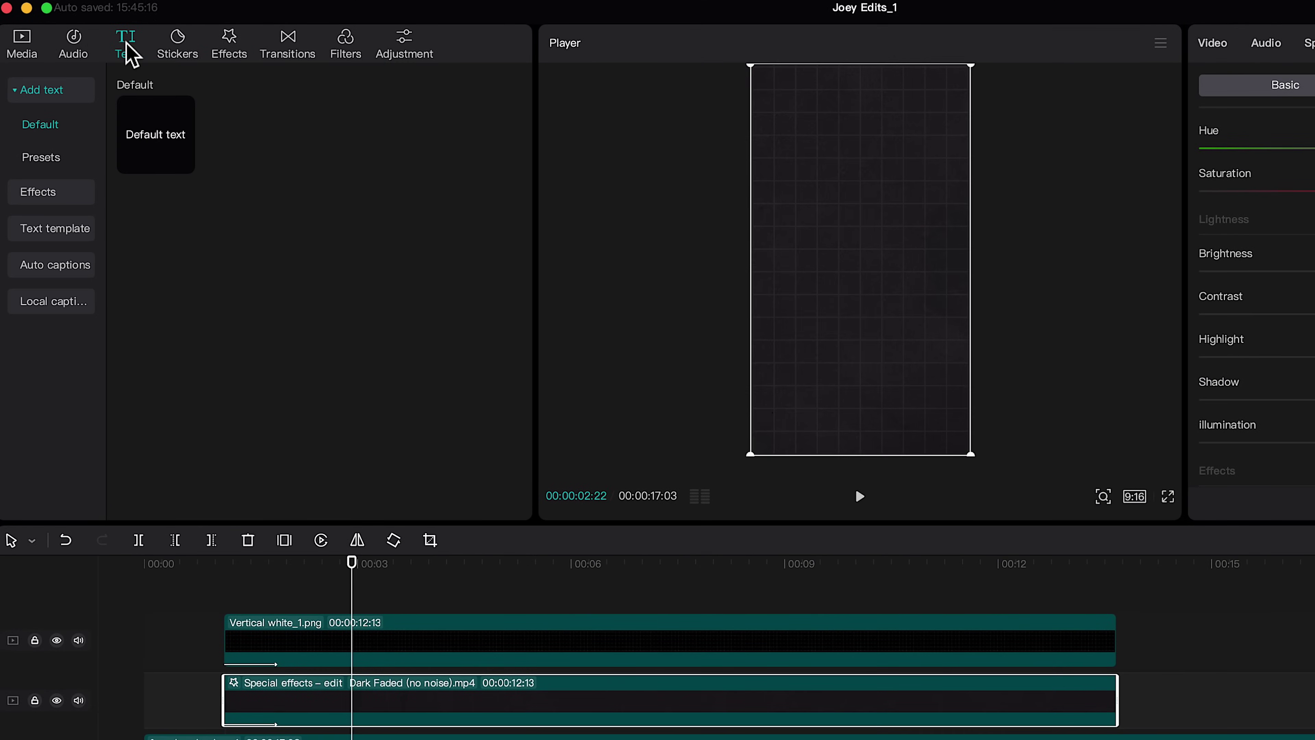
click(151, 136)
drag(151, 136, 237, 601)
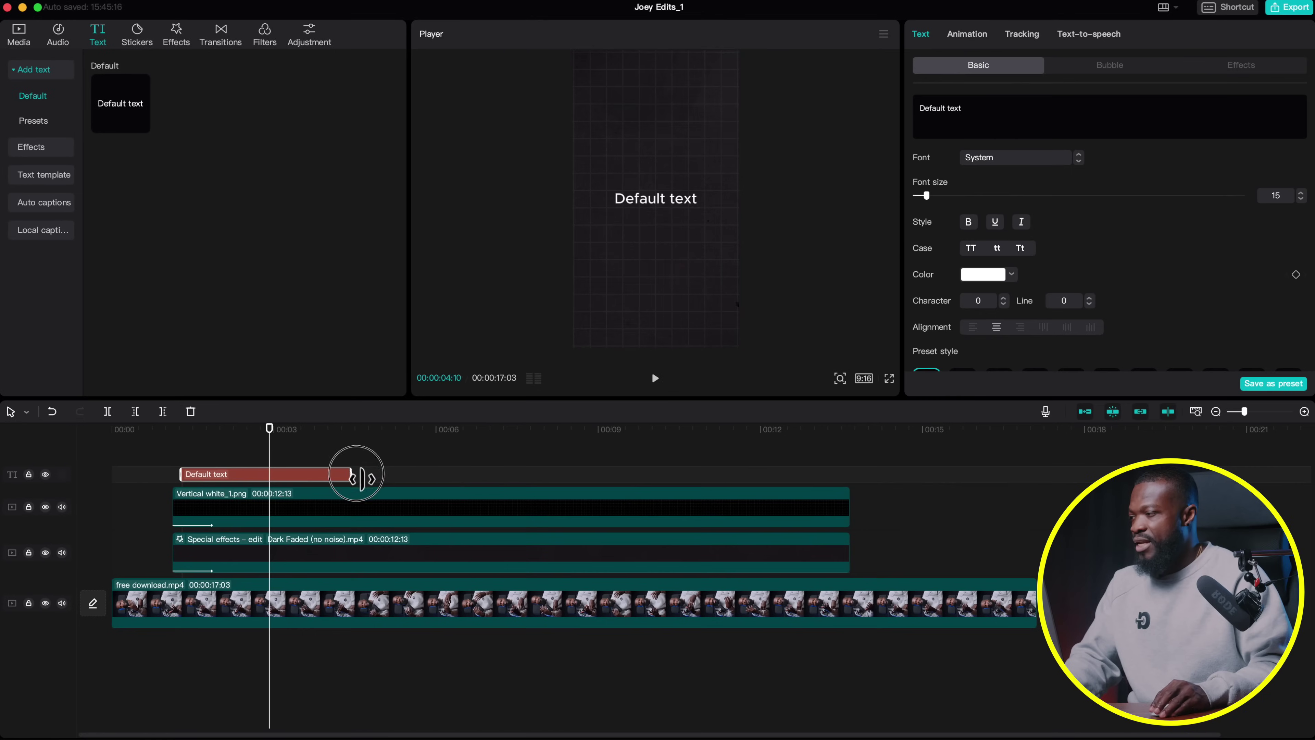
drag(439, 606, 1048, 622)
drag(823, 490, 848, 484)
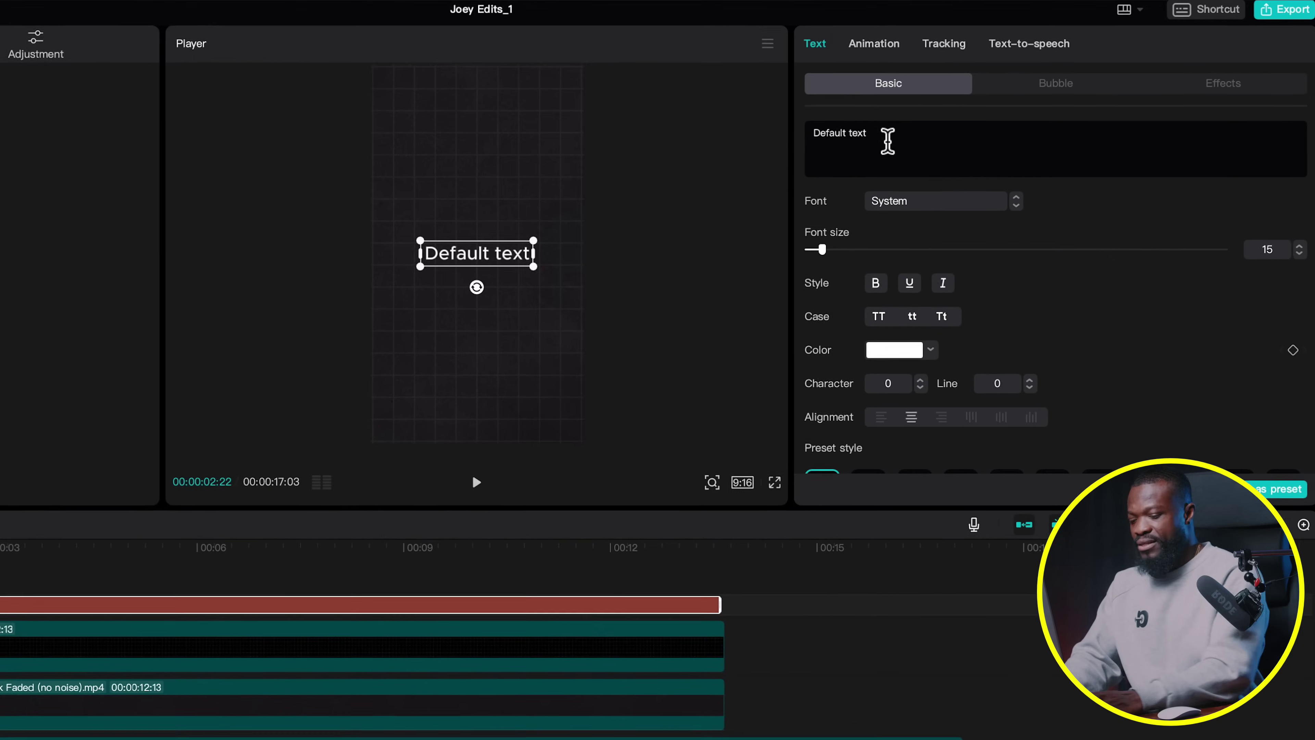
Step: Replace the default text with MORNING and set its font to Montserrat
click(888, 140)
key(BackSpace)
key(BackSpace)
key(BackSpace)
key(BackSpace)
key(BackSpace)
key(BackSpace)
key(BackSpace)
key(BackSpace)
key(BackSpace)
key(BackSpace)
key(BackSpace)
key(BackSpace)
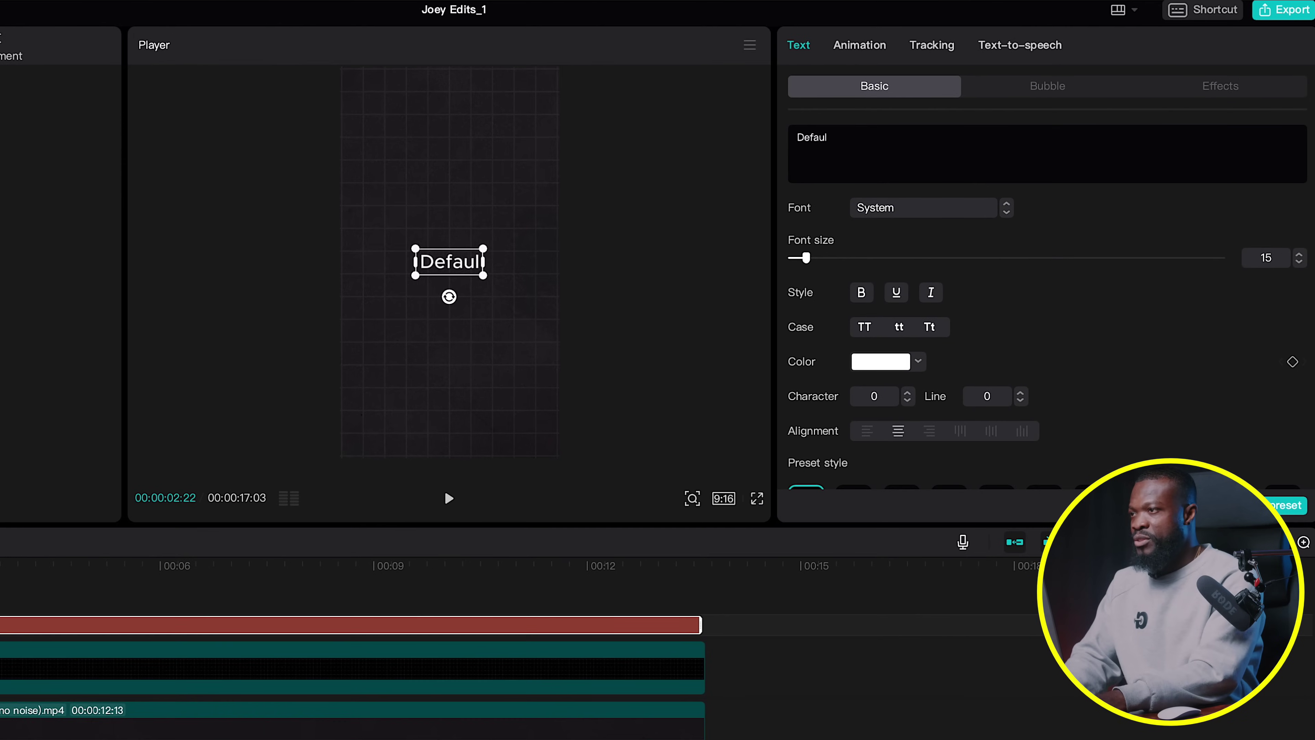
text(M)
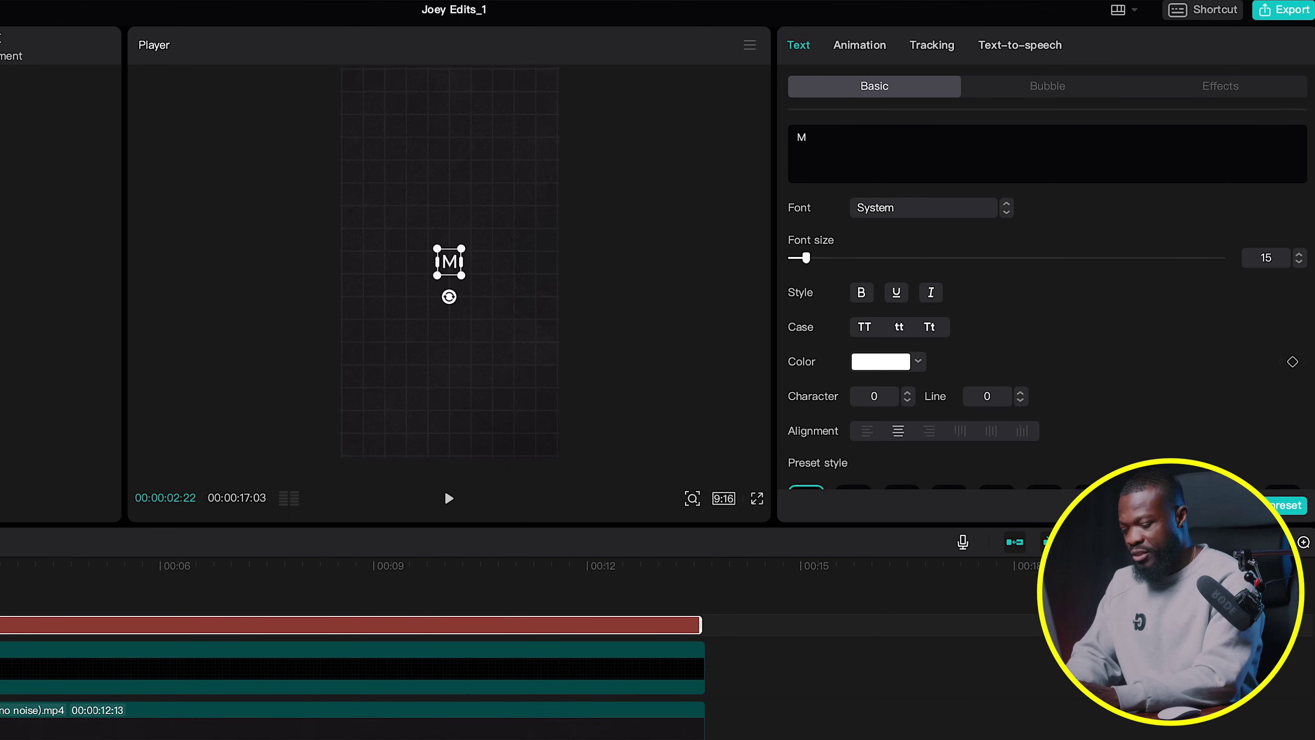
text(ORNING)
click(897, 218)
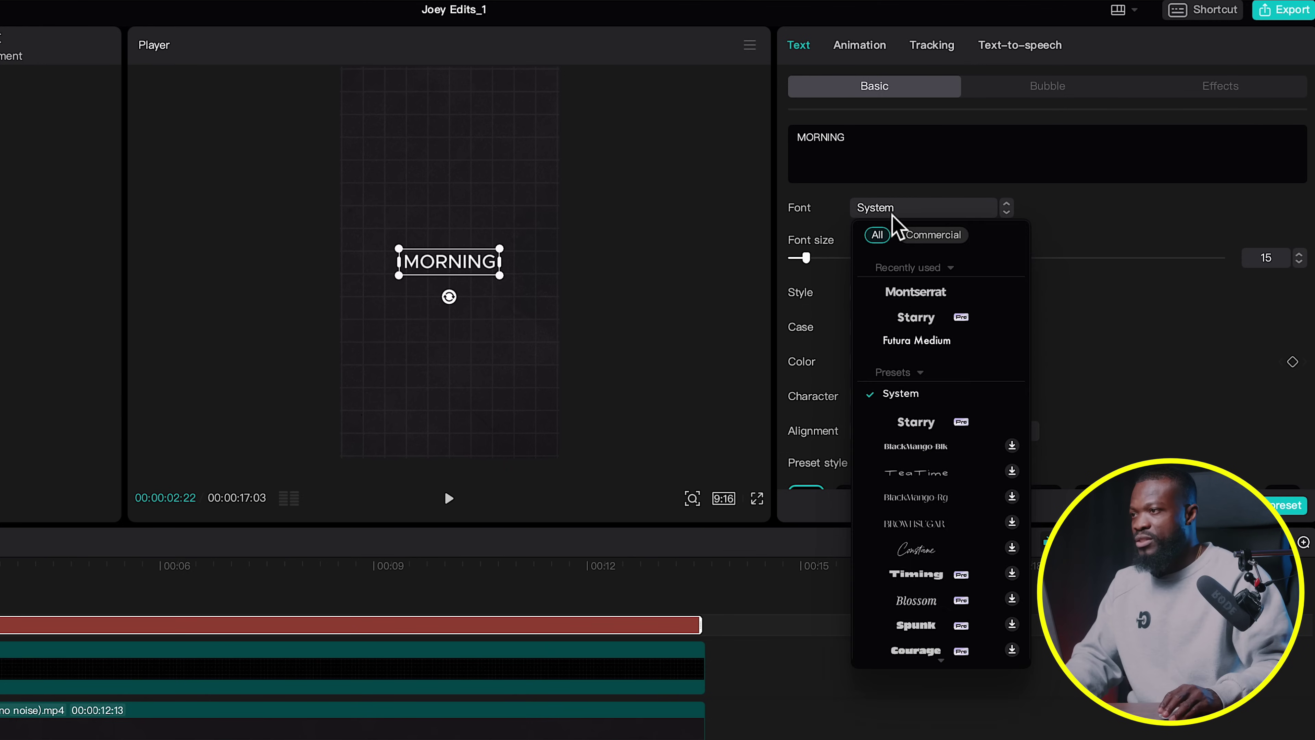
click(915, 293)
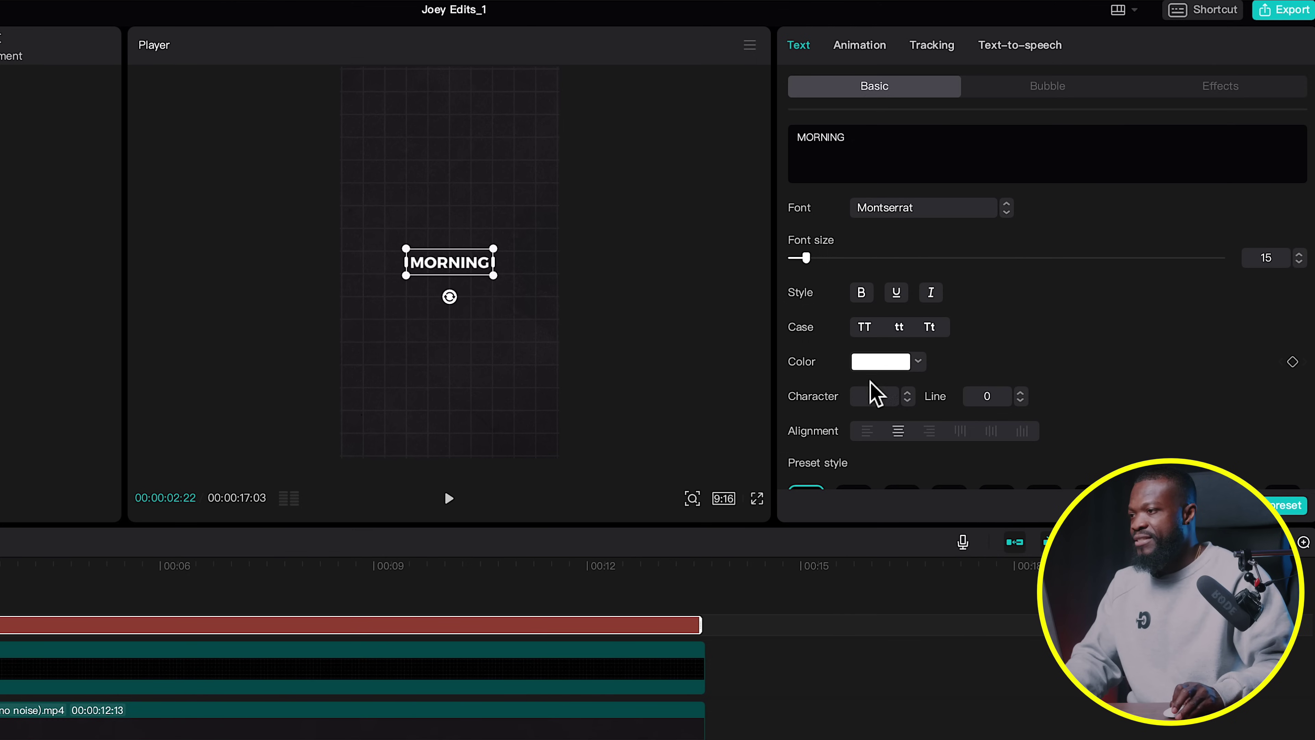
Step: Turn on a white glow for MORNING with intensity 30 and range 30, and move the text to the lower-left part of the frame
scroll(879, 395, down, 10)
scroll(871, 391, up, 2)
scroll(872, 390, down, 2)
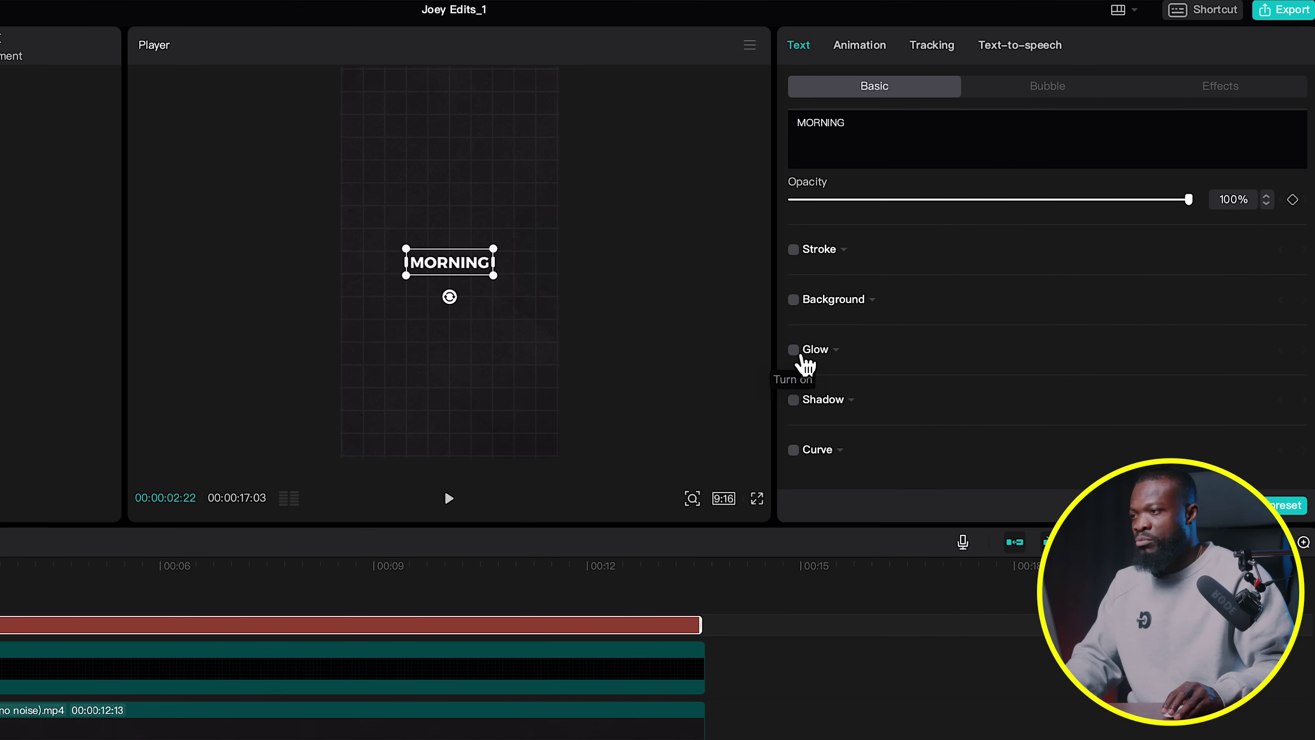
click(794, 350)
scroll(932, 372, down, 4)
drag(911, 327, 879, 327)
drag(451, 266, 421, 427)
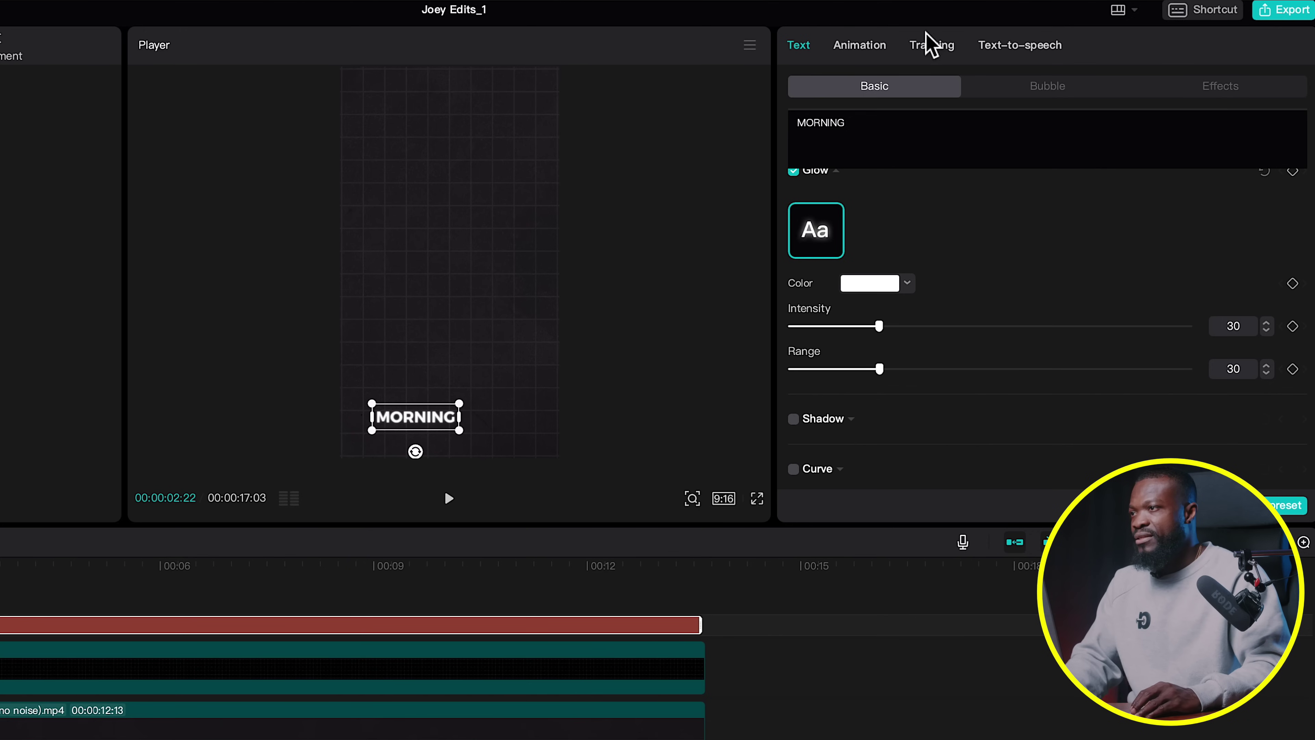
Step: Give MORNING a Mini Zoom entrance animation lasting 0.8 s and start its clip slightly after the grid image
click(878, 58)
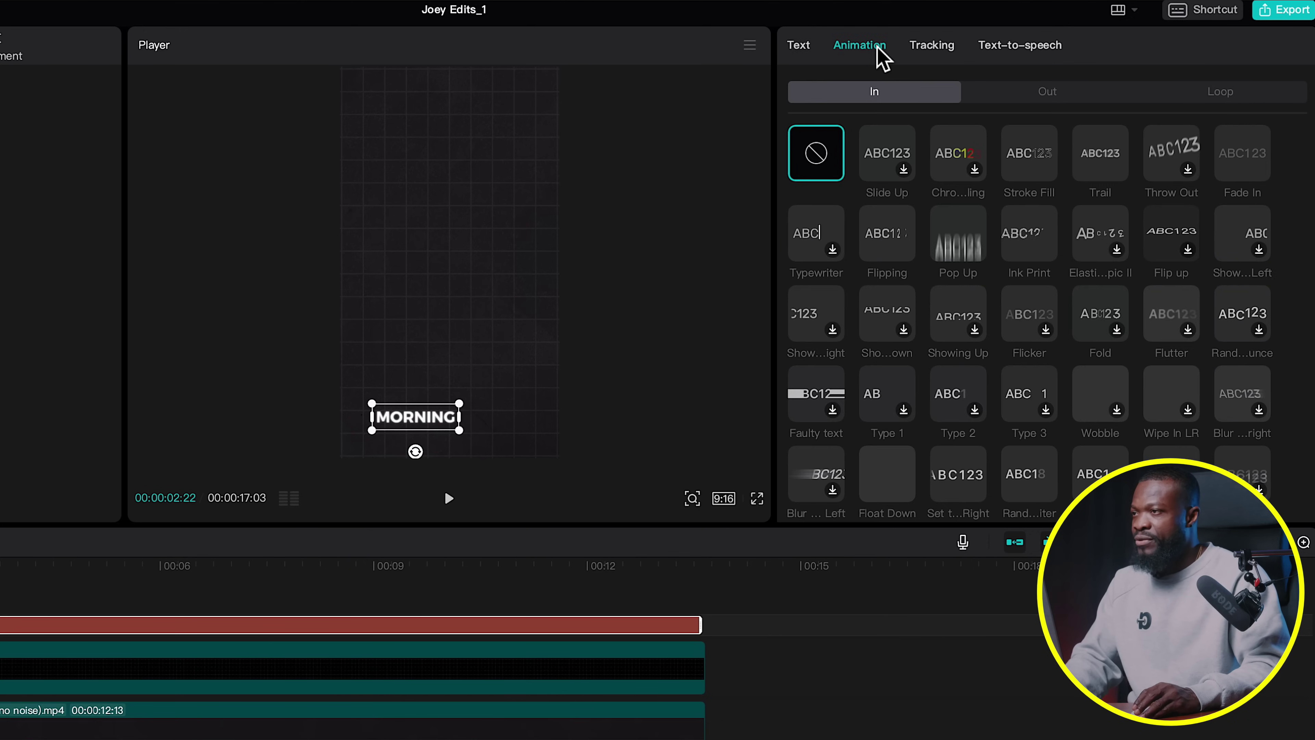
scroll(1238, 372, down, 10)
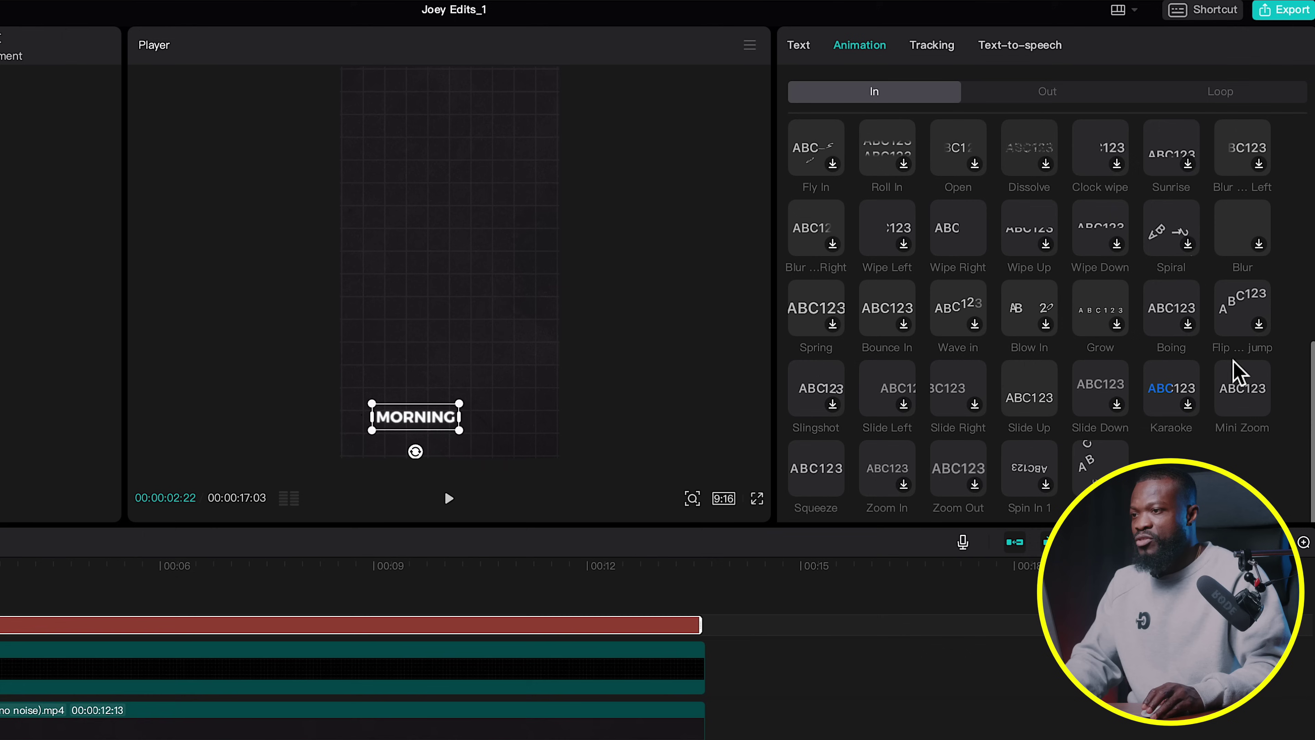
click(1241, 399)
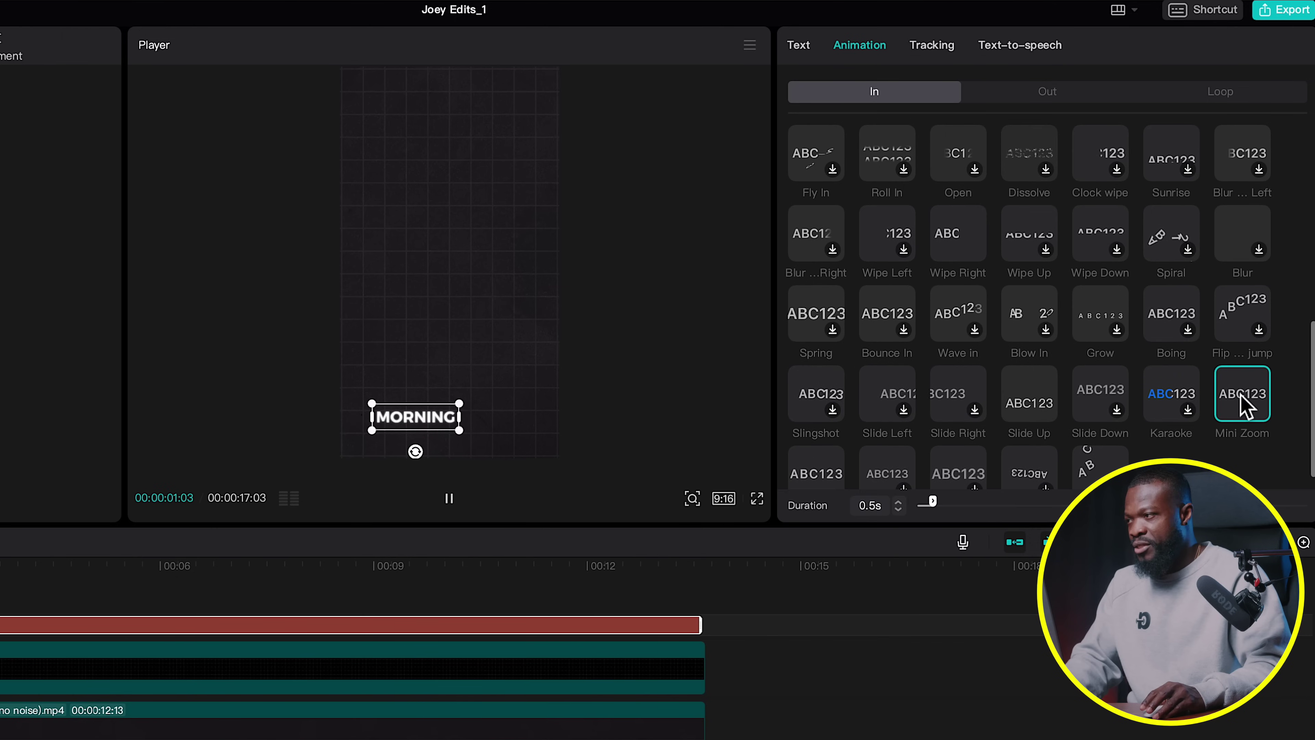
click(900, 505)
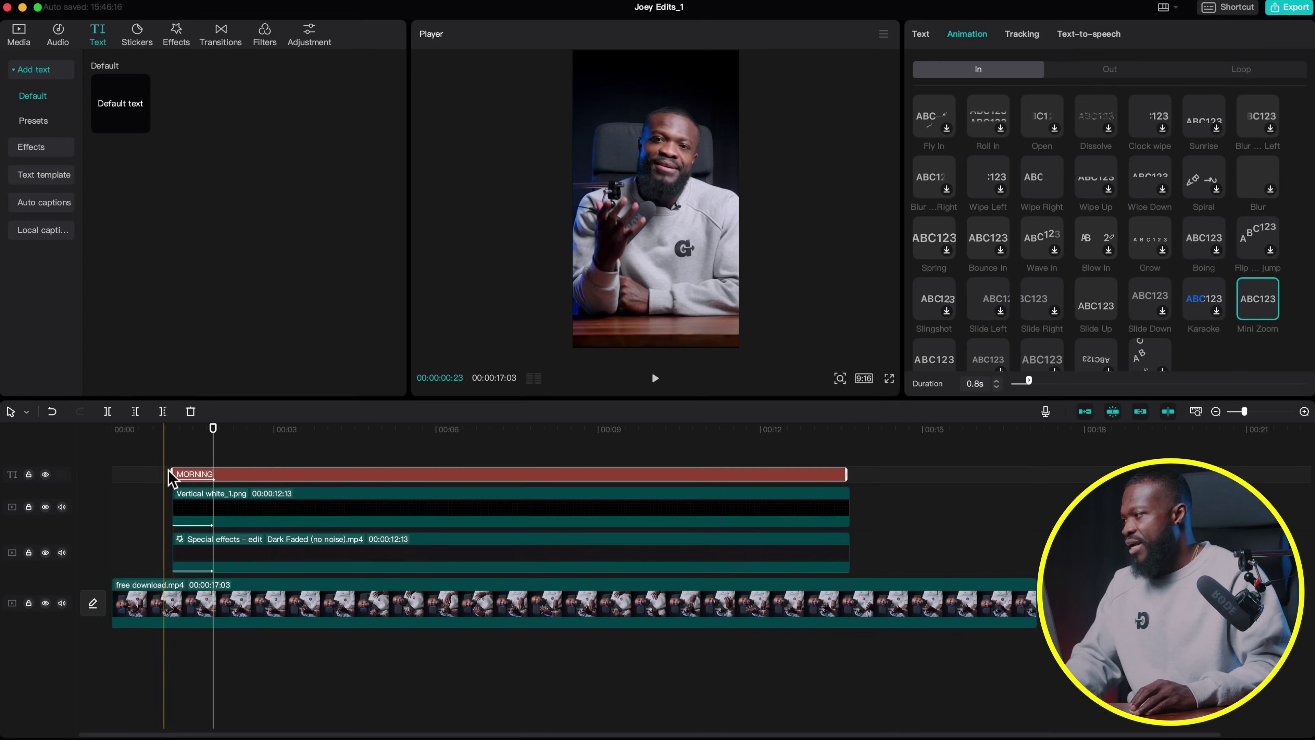
drag(172, 477, 228, 484)
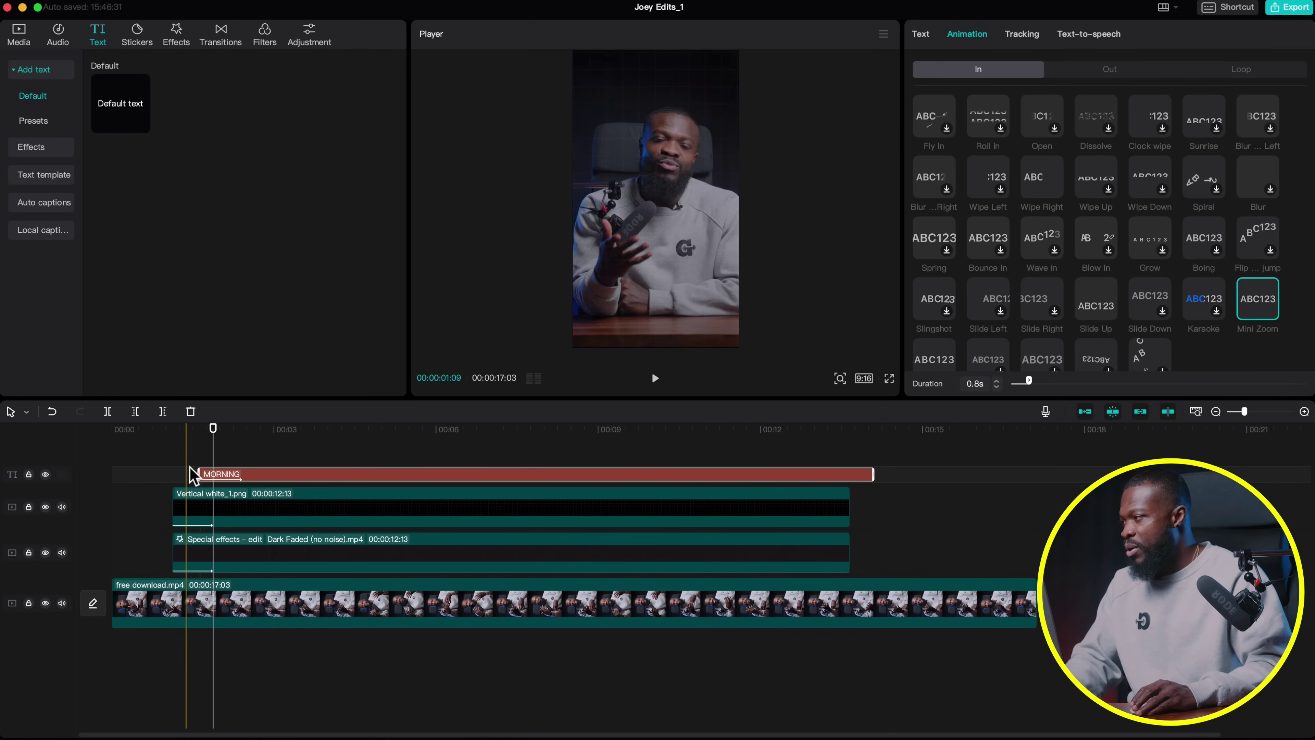
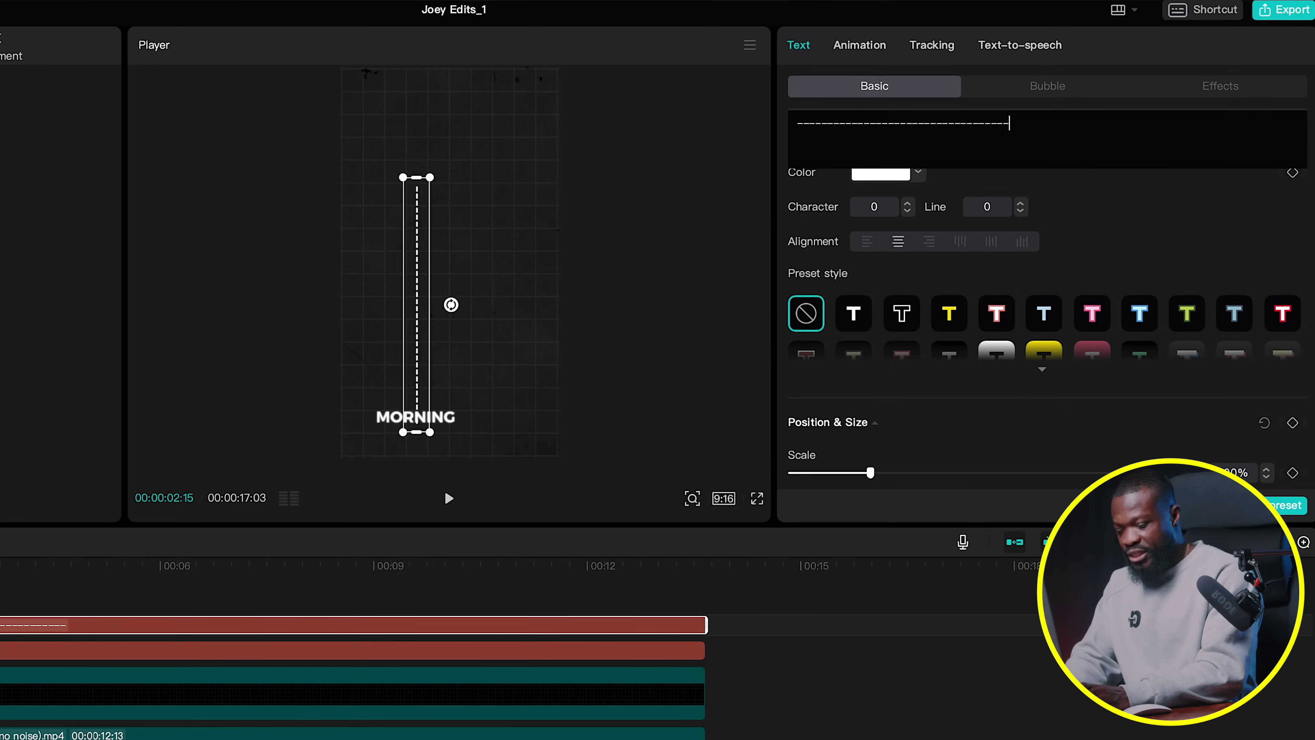
Step: Move the vertical dashed line up above MORNING and tighten its character spacing to -3 to make it solid
drag(417, 298, 419, 263)
scroll(1072, 256, up, 5)
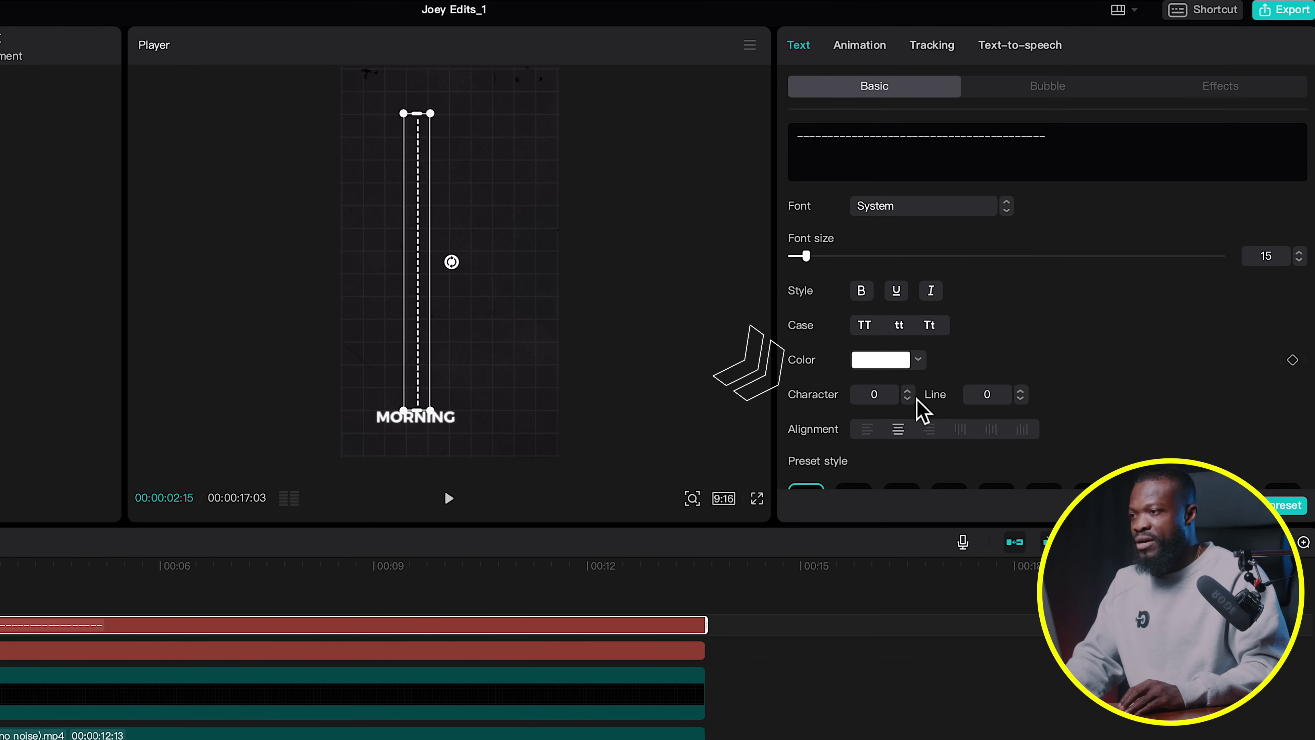
click(909, 400)
click(910, 400)
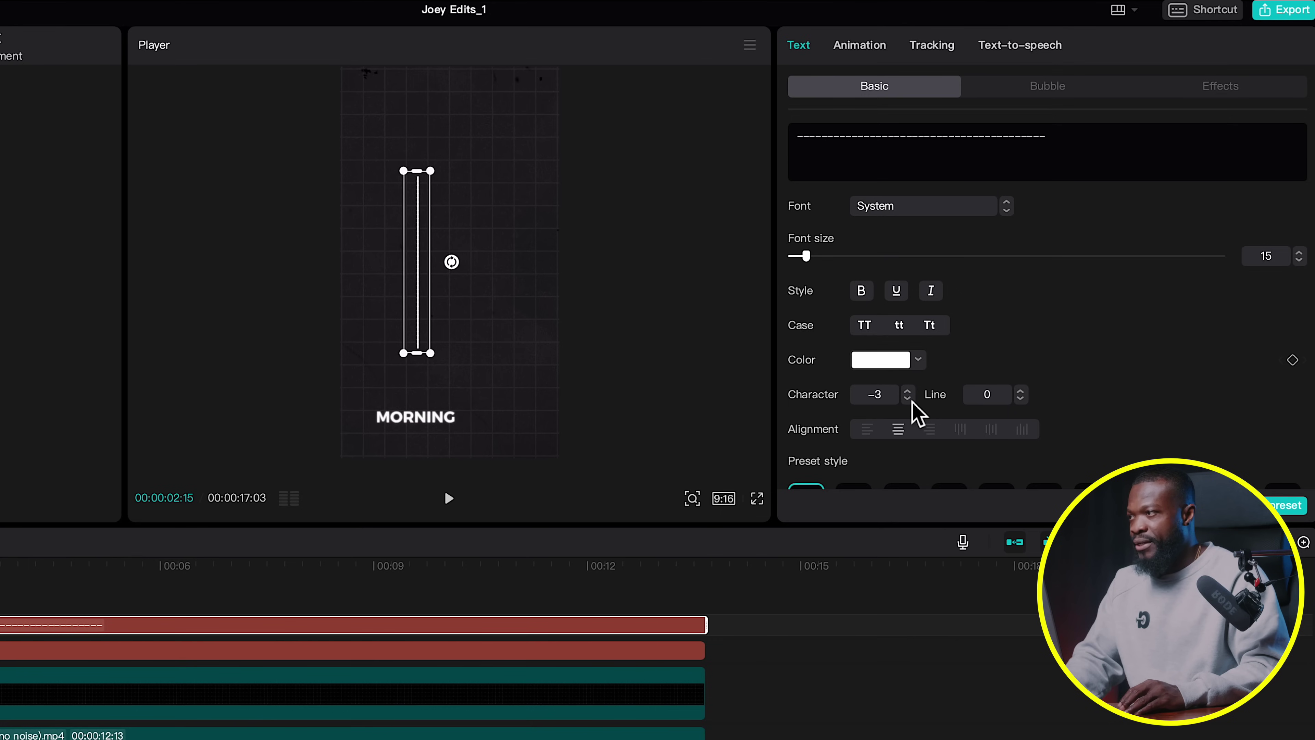
Step: Lengthen the vertical line down to MORNING by adding more dashes to its text, with character spacing -2
click(1115, 138)
text(-)
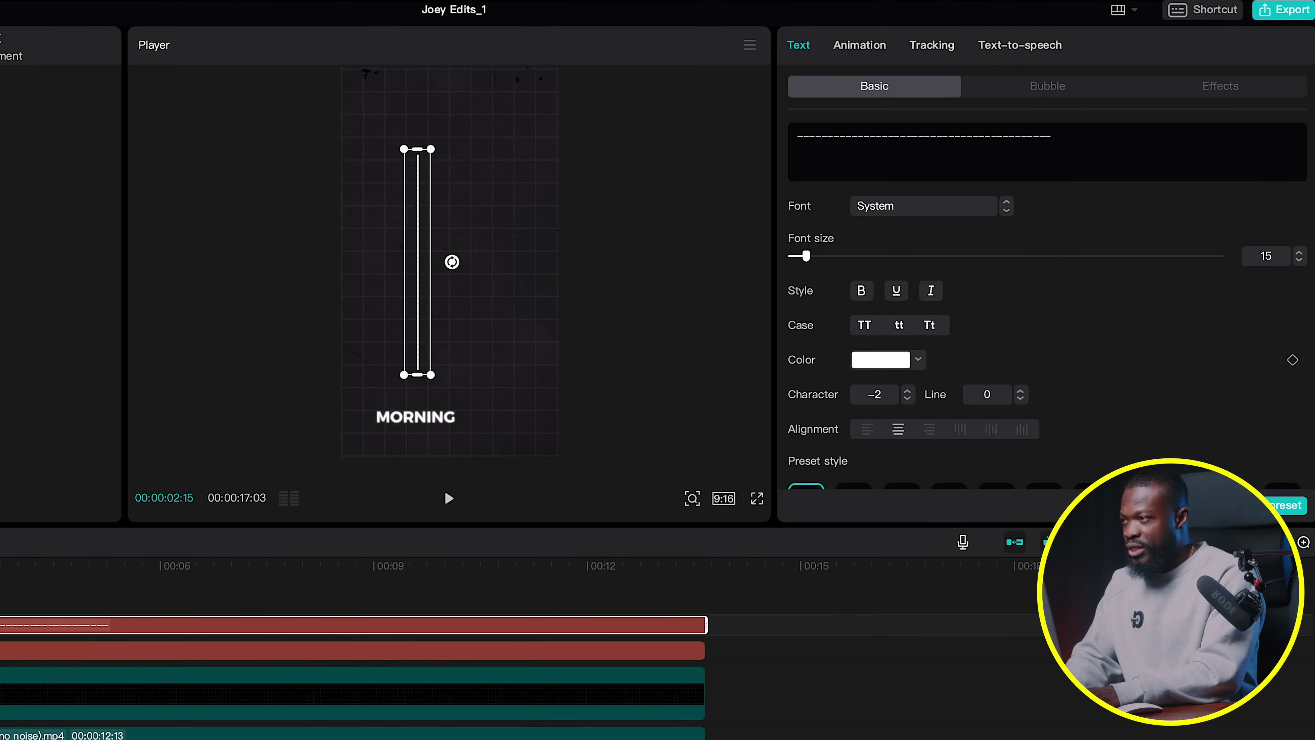
text(----------)
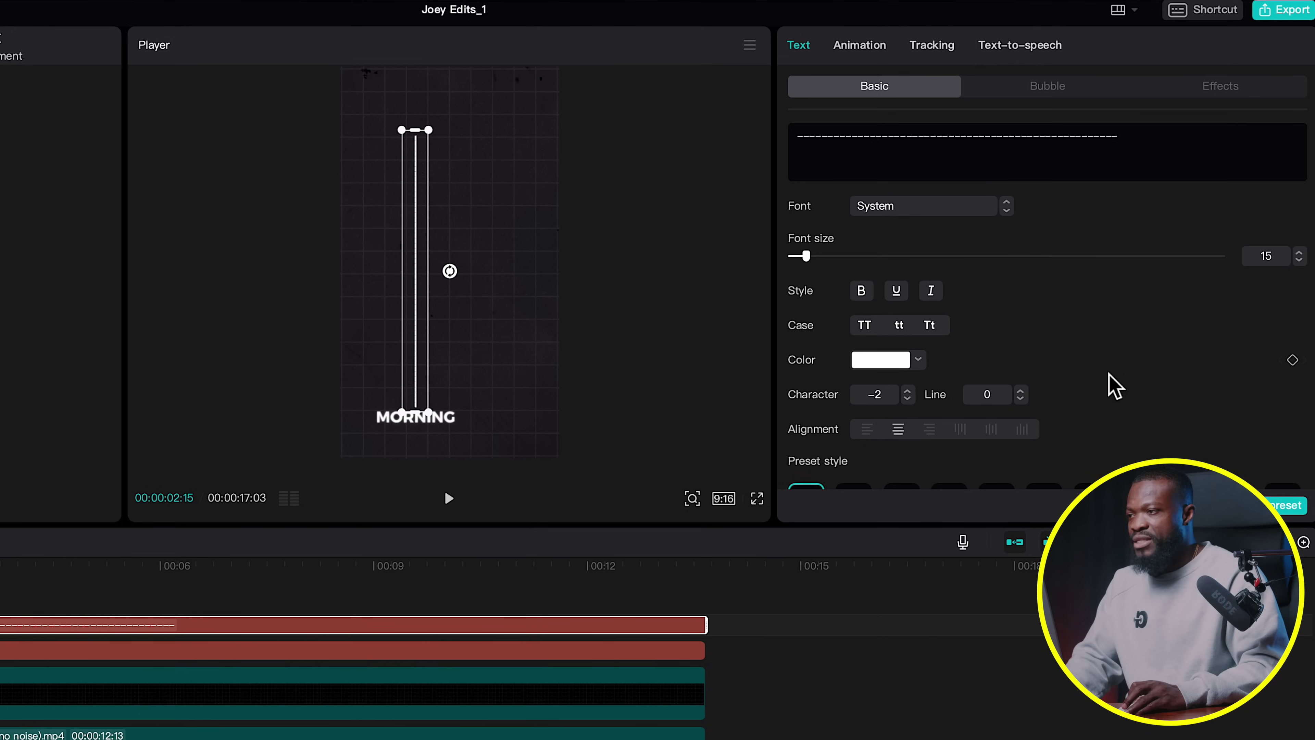
Step: Turn off uniform scale for the vertical line and thicken it with a scale height of 117%
scroll(1109, 382, down, 3)
scroll(1109, 381, down, 6)
scroll(1110, 385, up, 1)
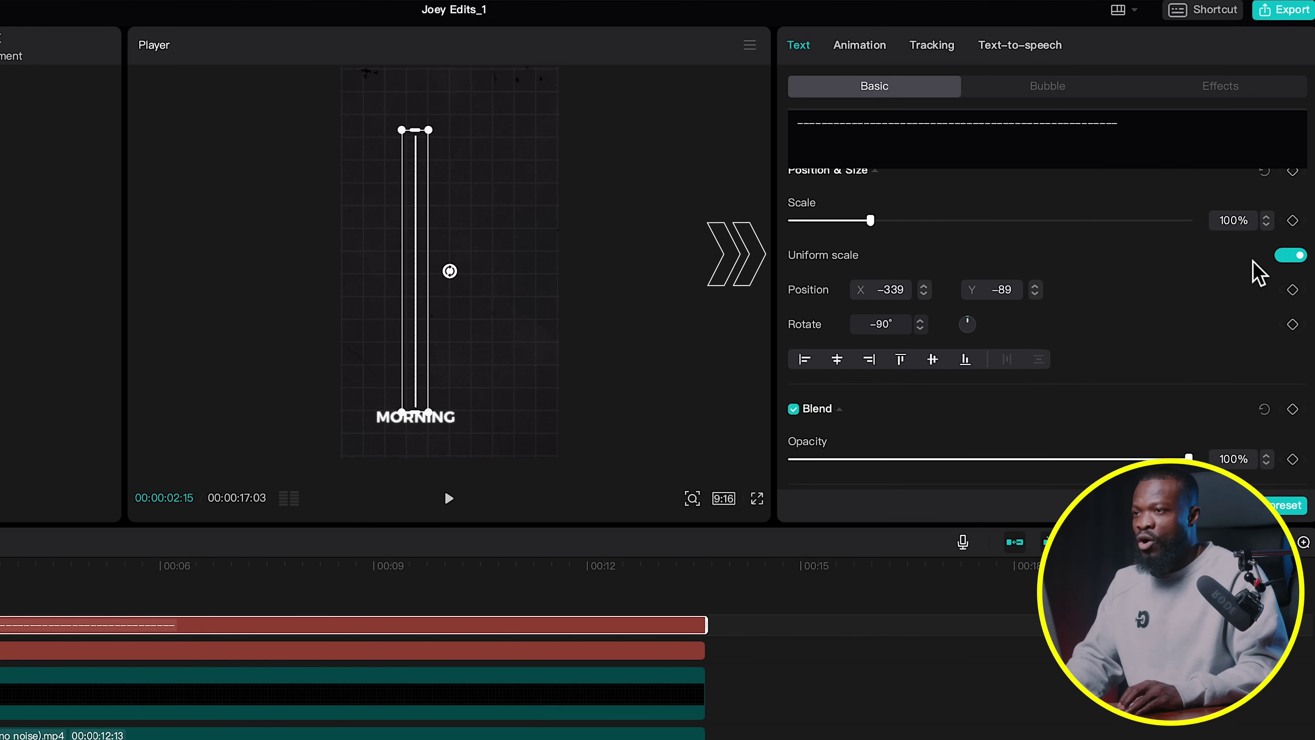
click(1288, 257)
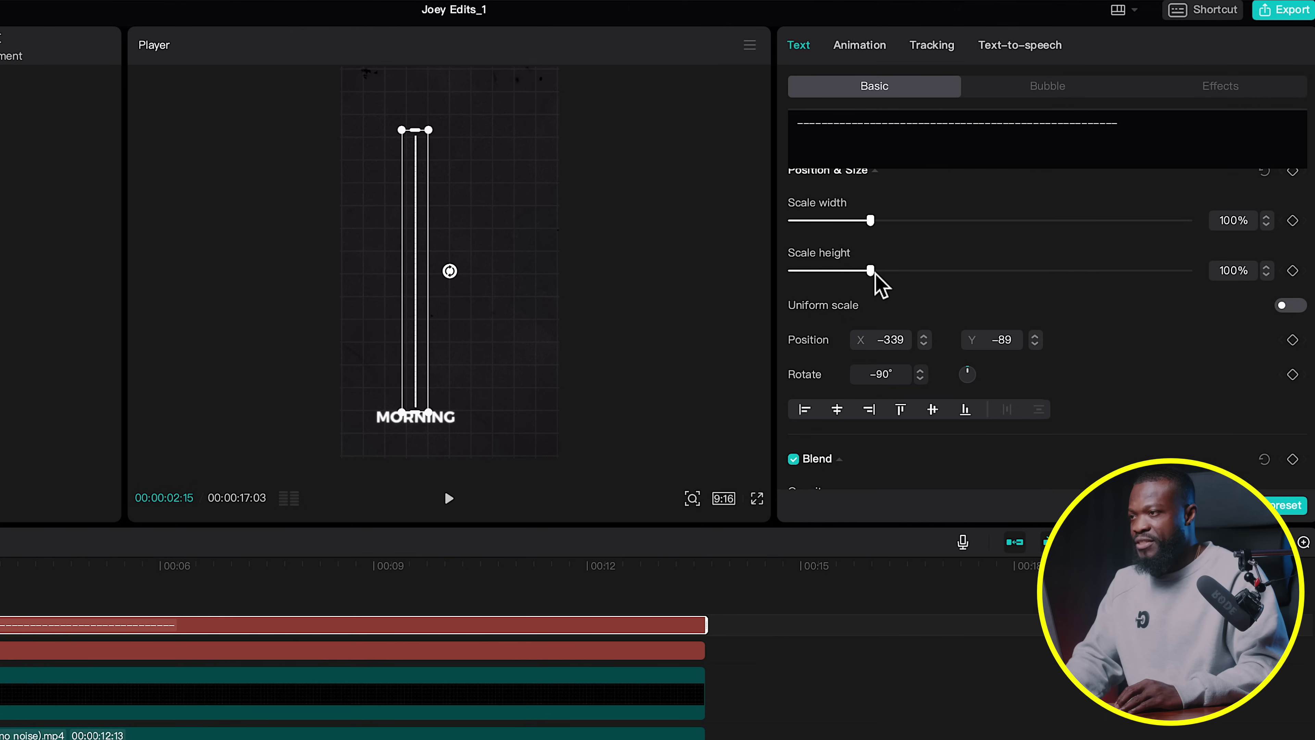
drag(875, 274, 889, 273)
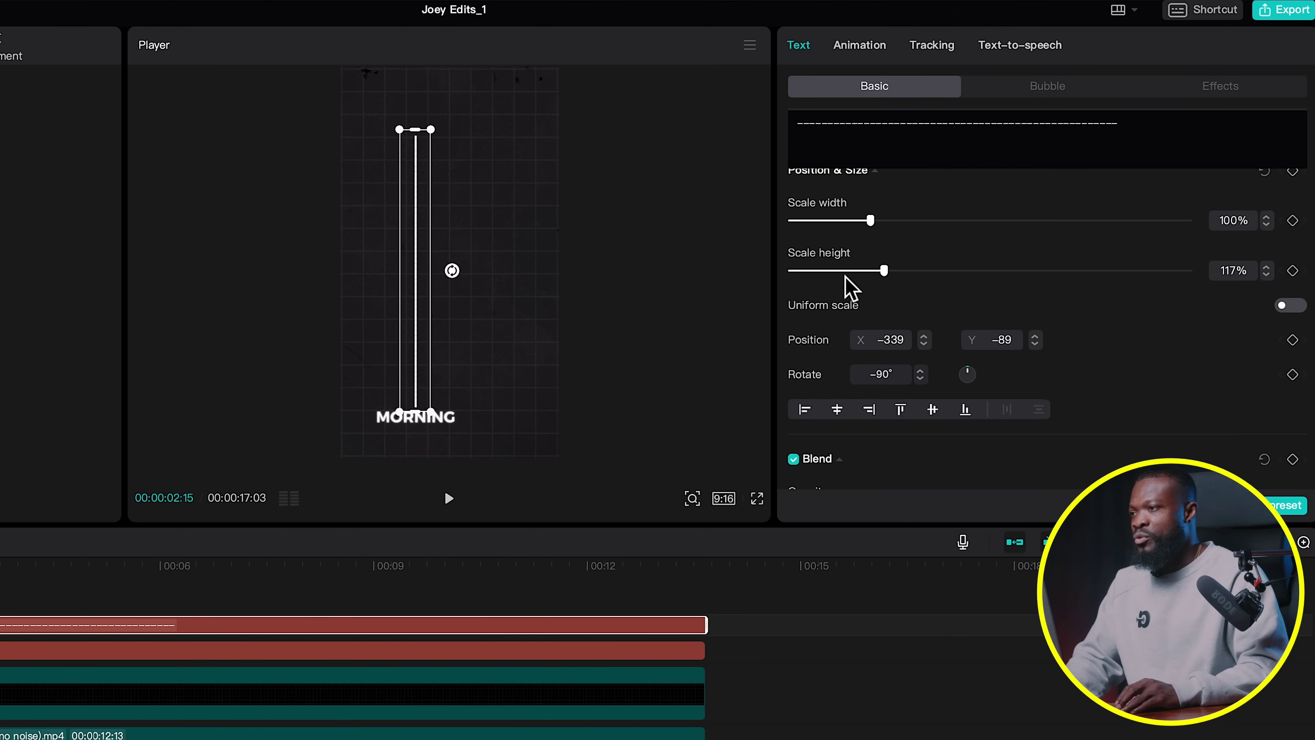
drag(885, 271, 943, 271)
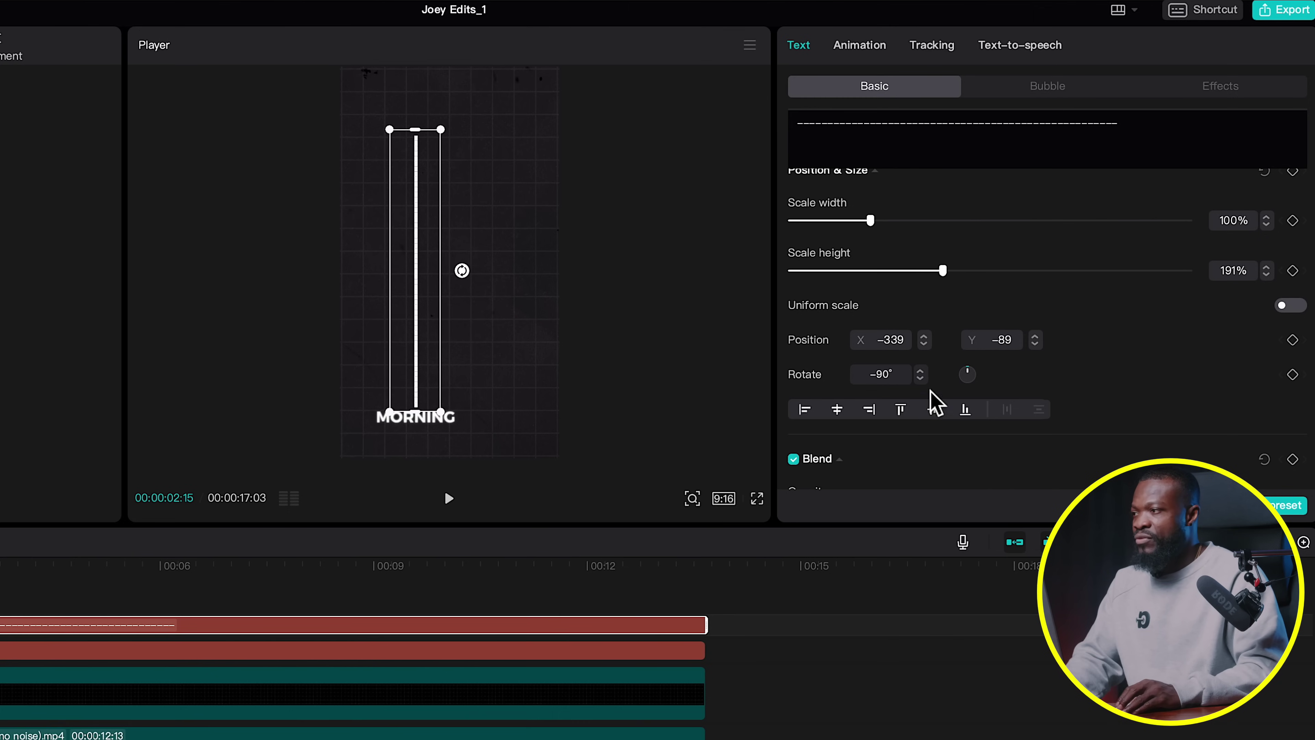
key(ctrl+z)
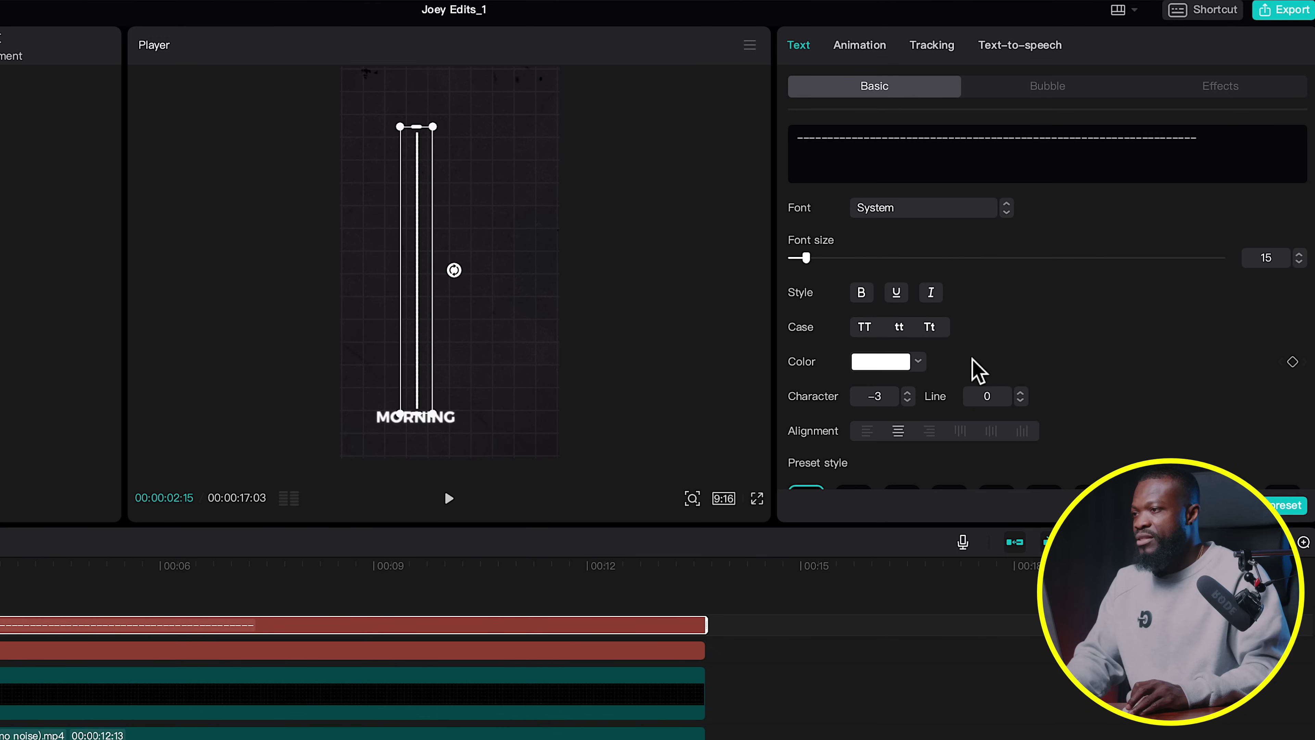
Step: Turn on a white glow for the vertical line with intensity 31 and range 37
scroll(976, 369, down, 10)
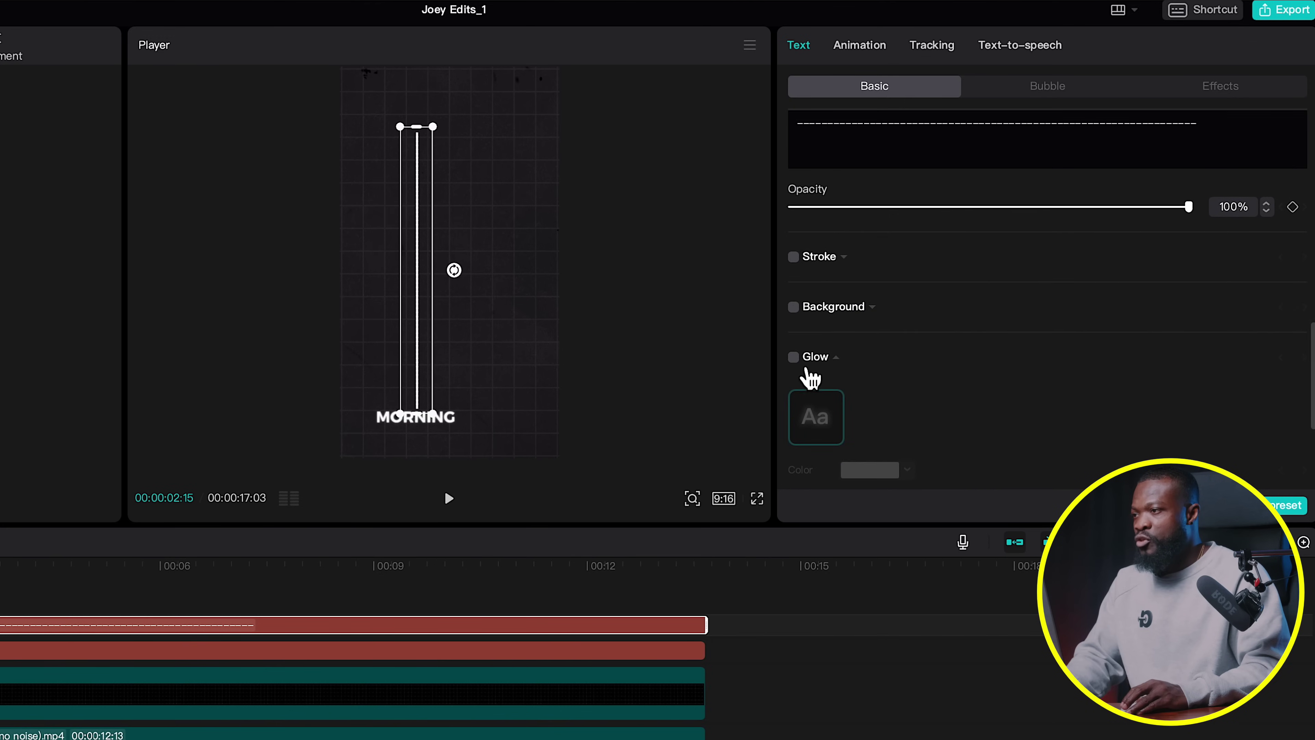
click(803, 367)
scroll(926, 466, down, 2)
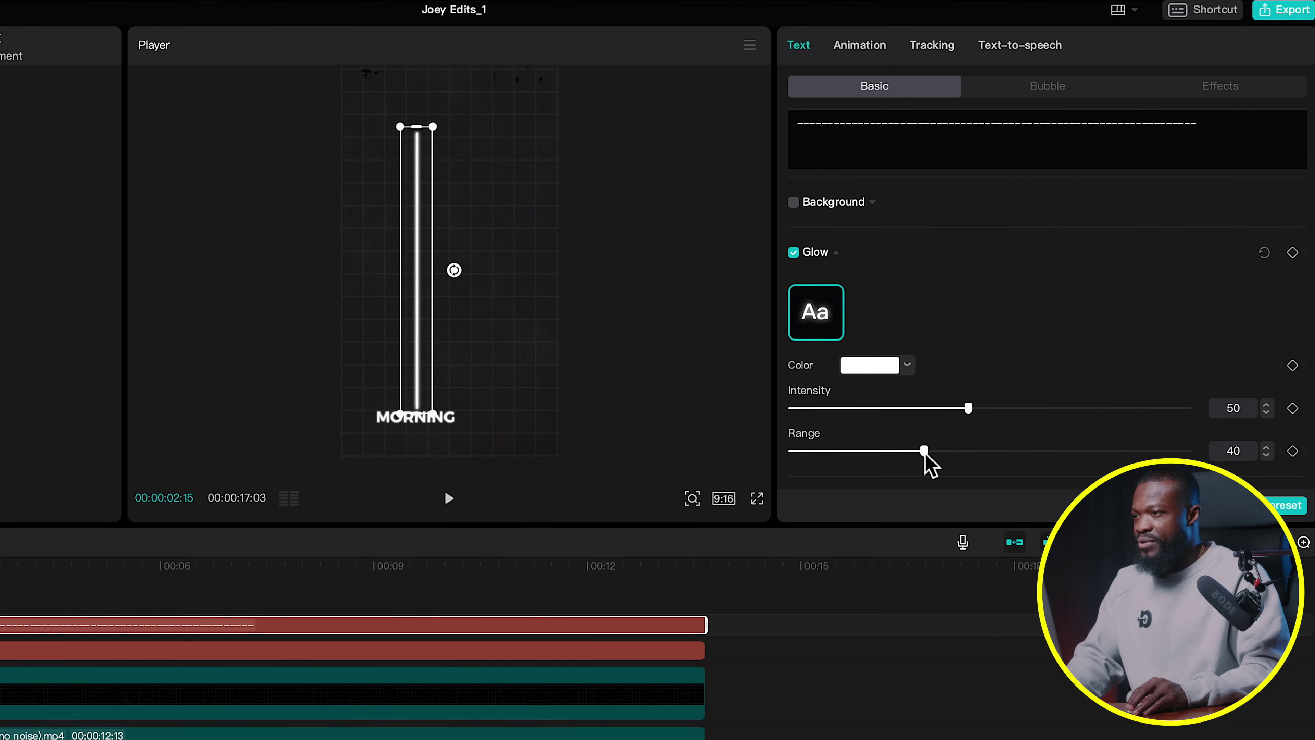
drag(923, 453, 915, 452)
drag(968, 408, 884, 409)
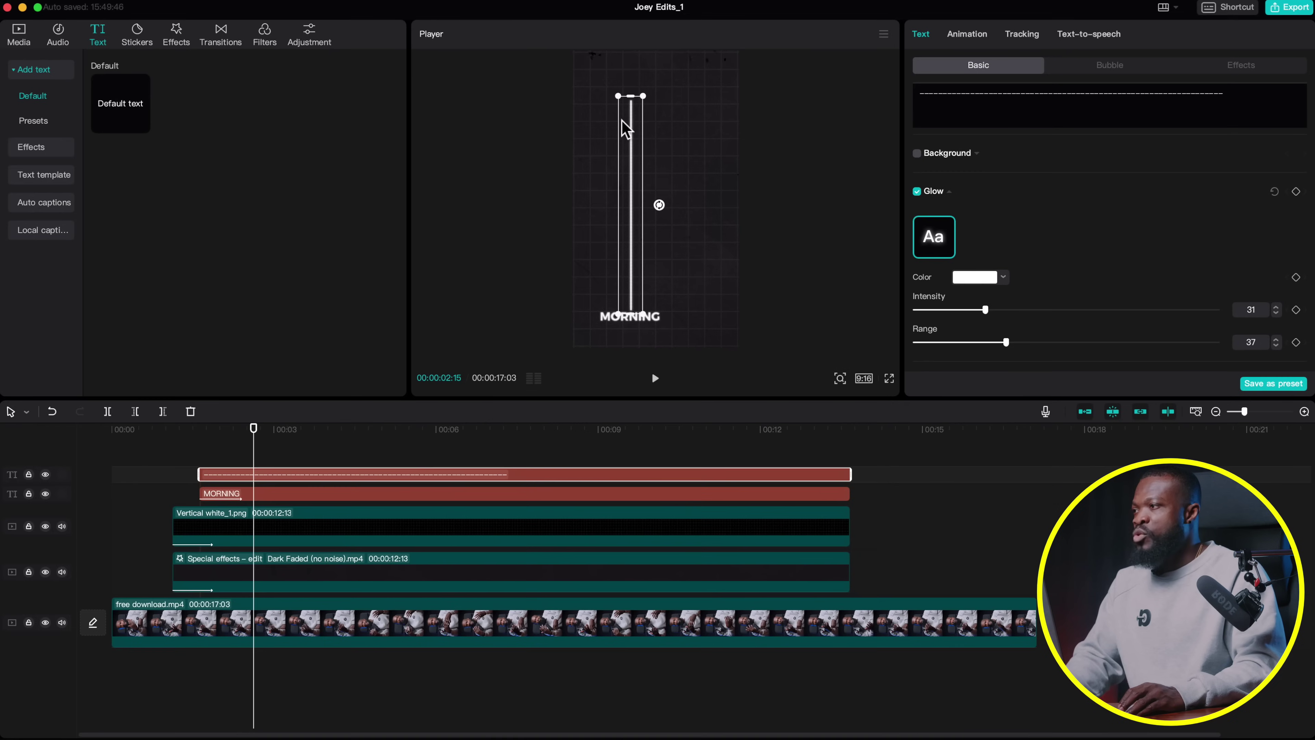
Step: Convert the vertical line's text clip into a compound clip and apply a Split mask to it
right_click(275, 475)
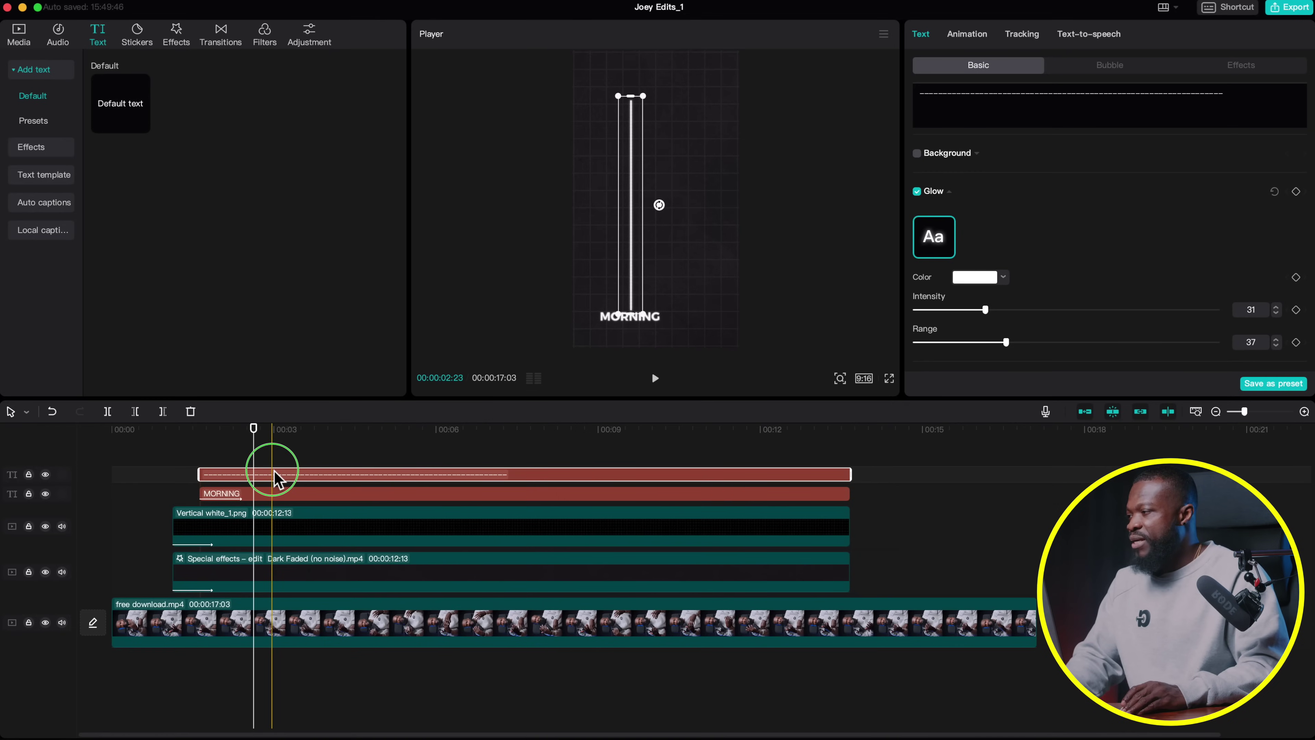
click(316, 621)
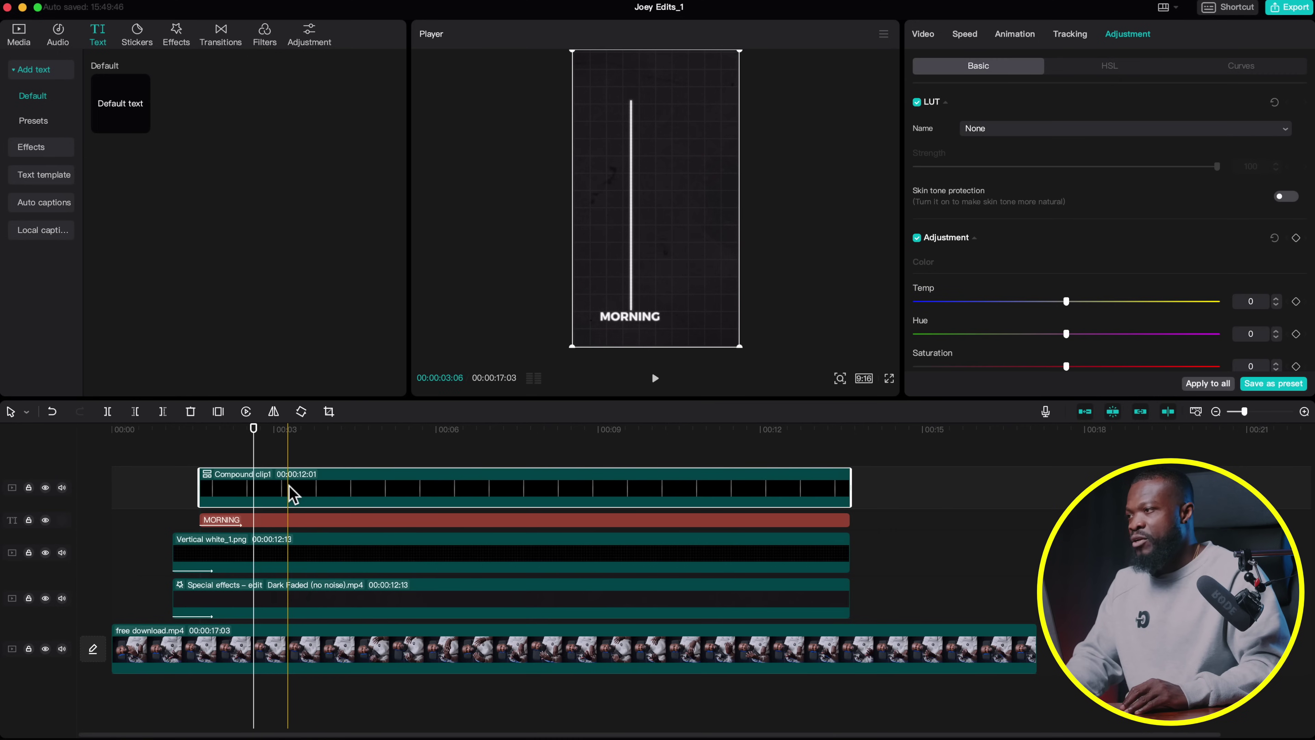
click(931, 32)
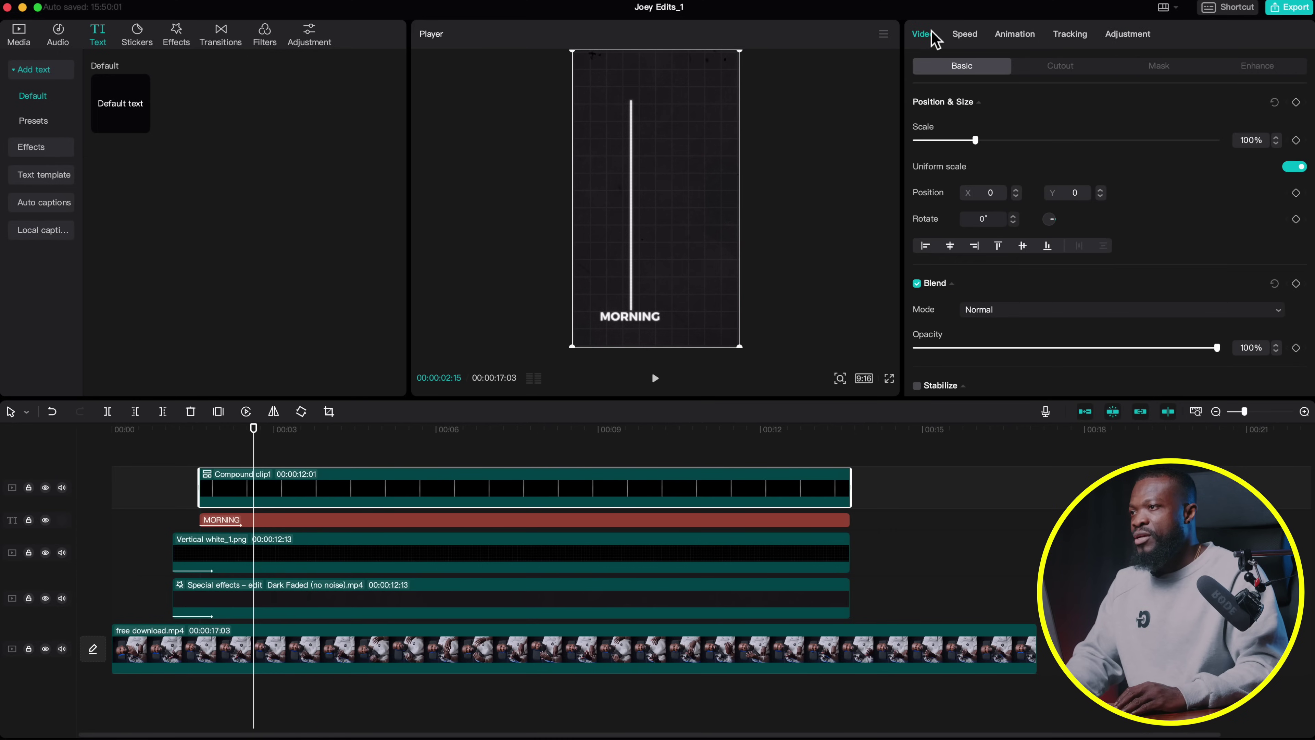
click(1165, 69)
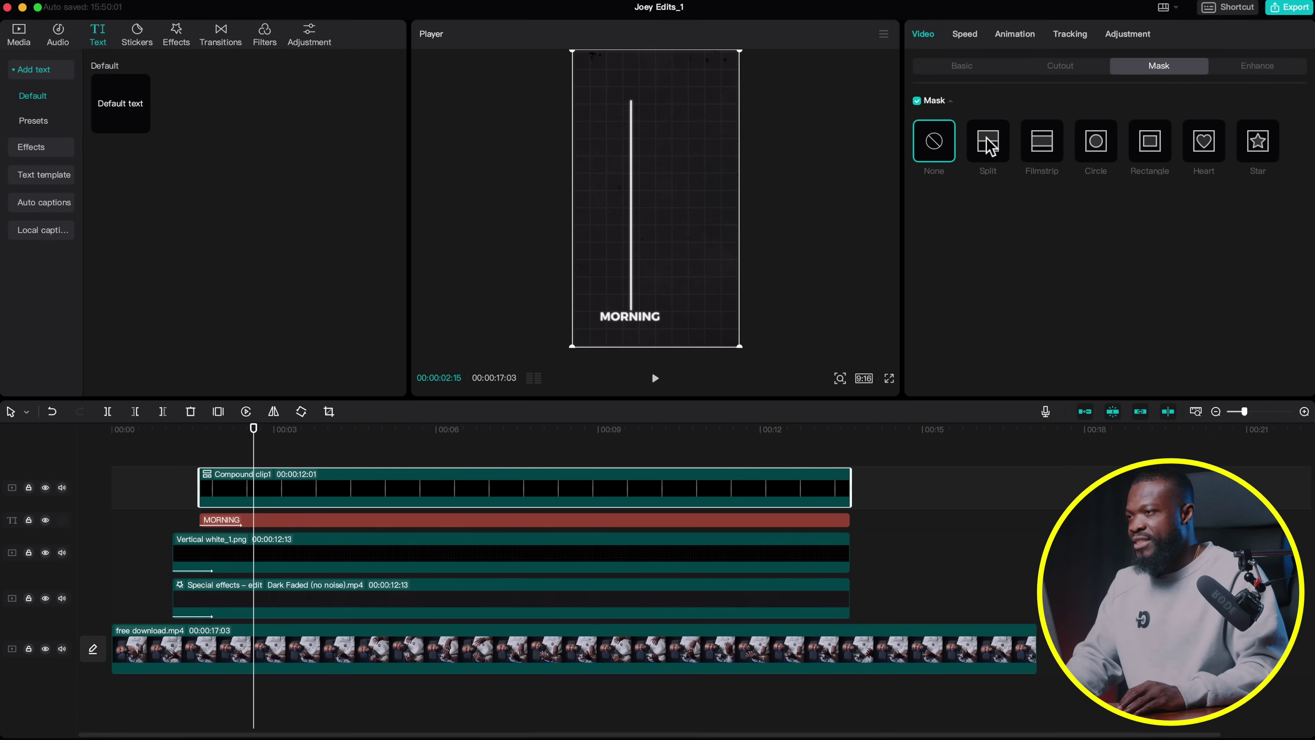
click(988, 143)
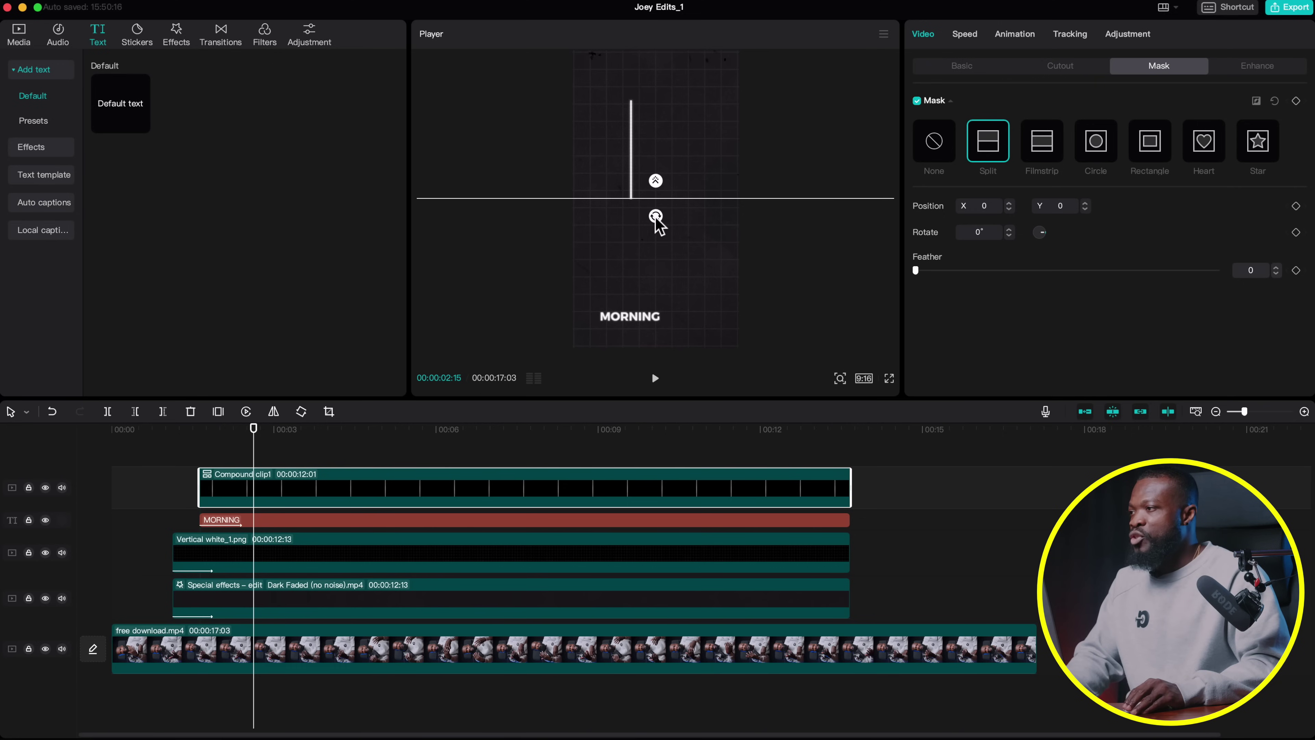
Step: Rotate the Split mask to -180°, set its feather to 4 and move it down to MORNING so the line is hidden
drag(655, 219, 672, 307)
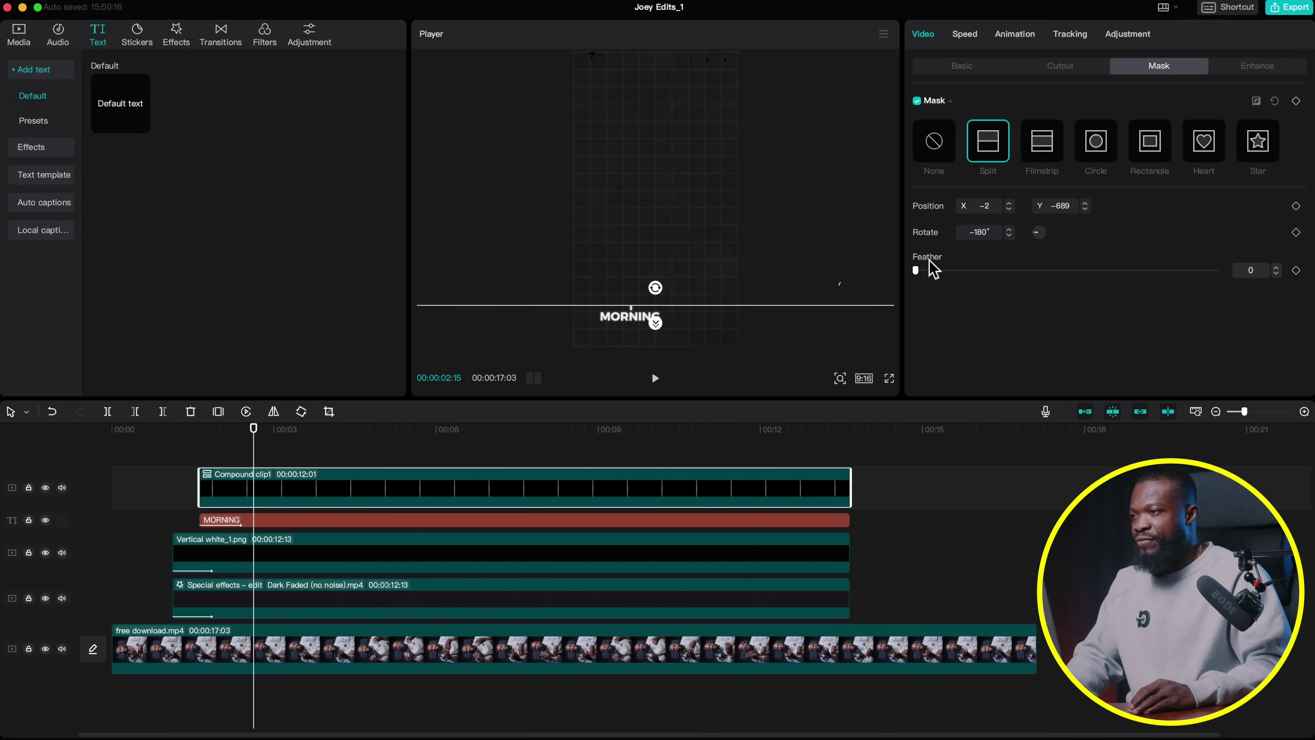
click(1277, 268)
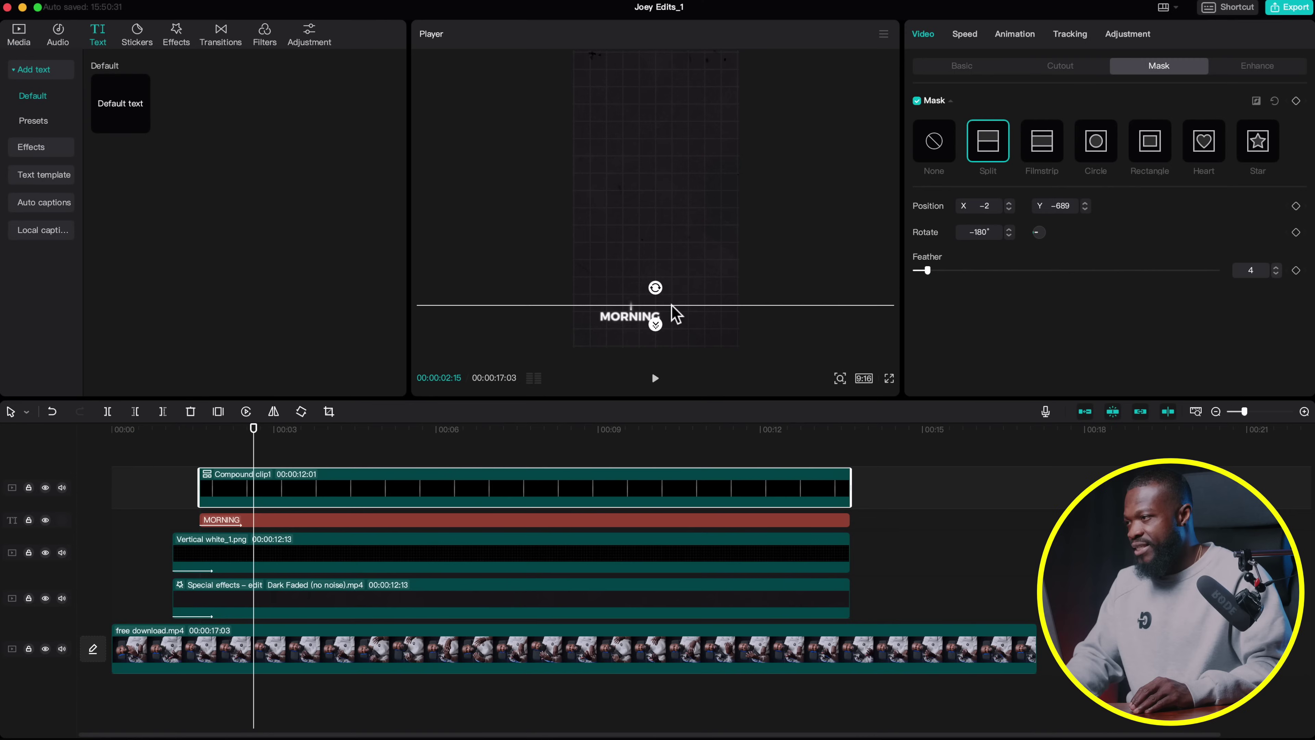
drag(676, 313, 676, 319)
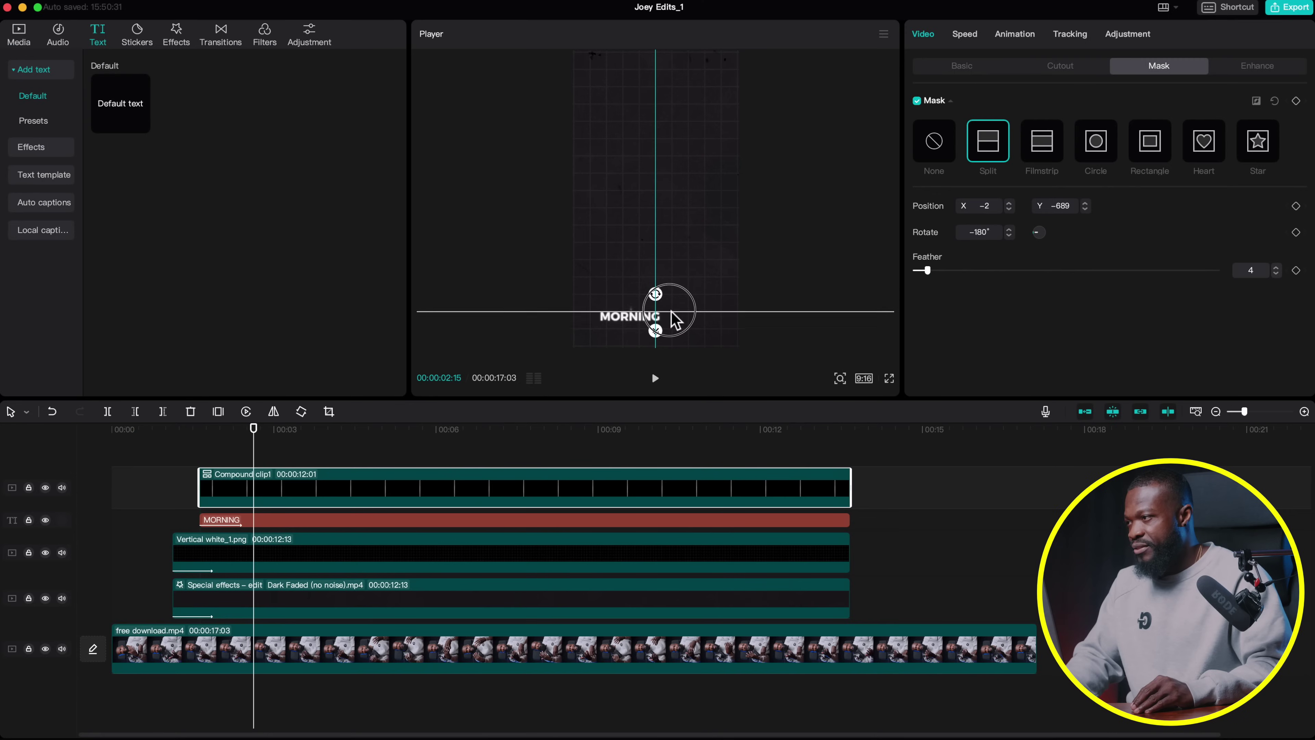
Step: Keyframe the Split mask's position at the clip's start, then at 00:00:04:19 with the mask raised to Y 600, and preview the line reveal
click(206, 434)
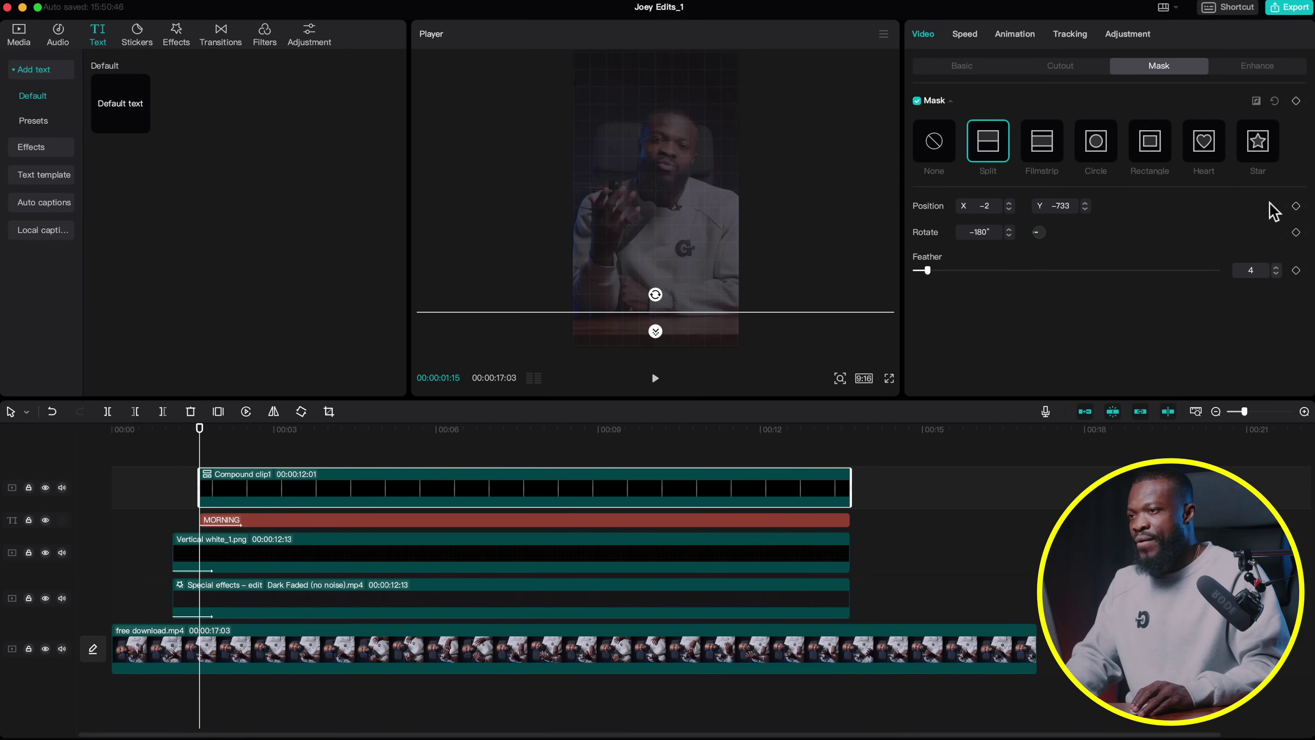
click(1296, 206)
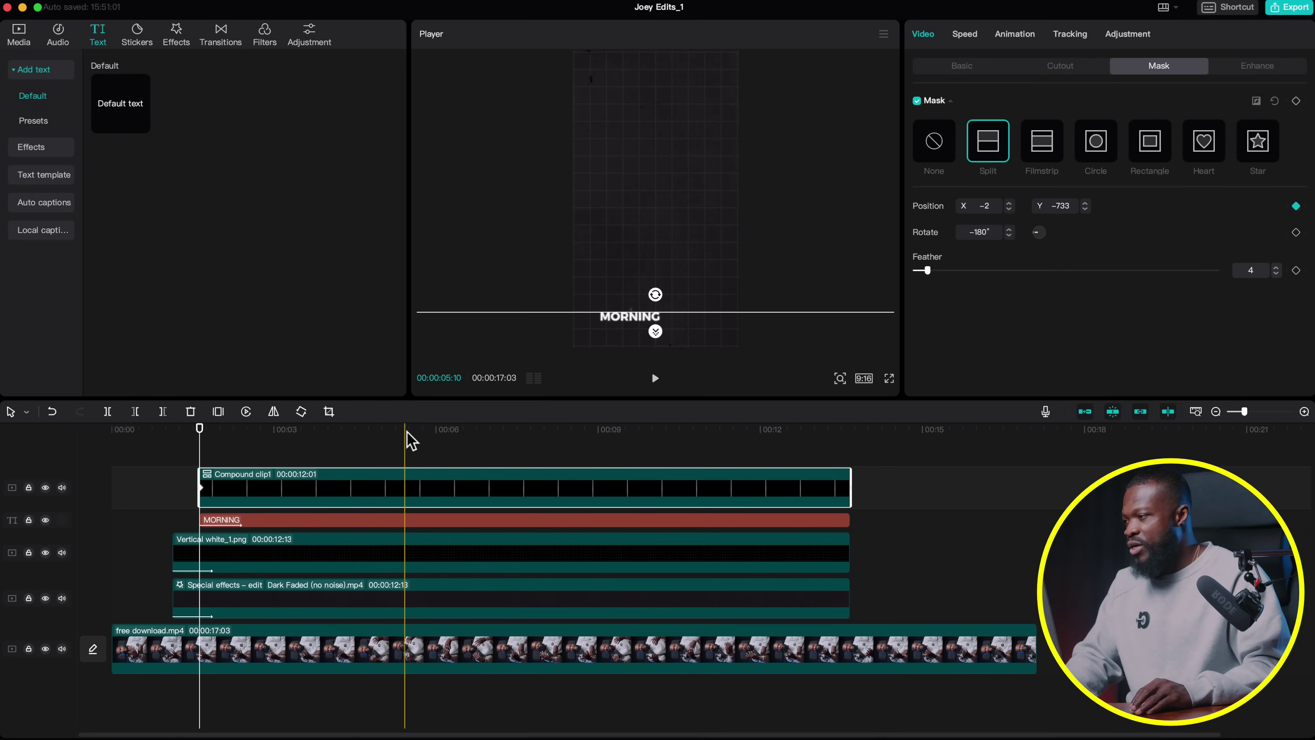
click(371, 431)
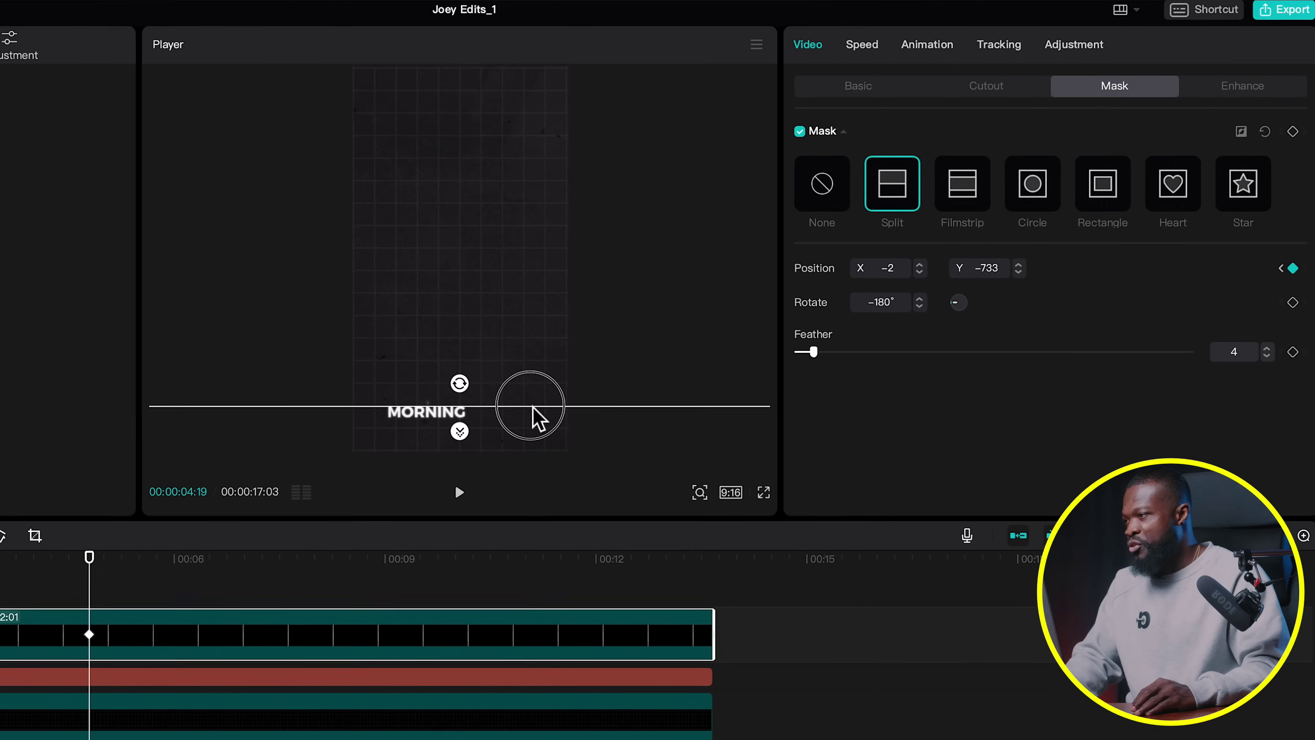
drag(534, 409, 537, 140)
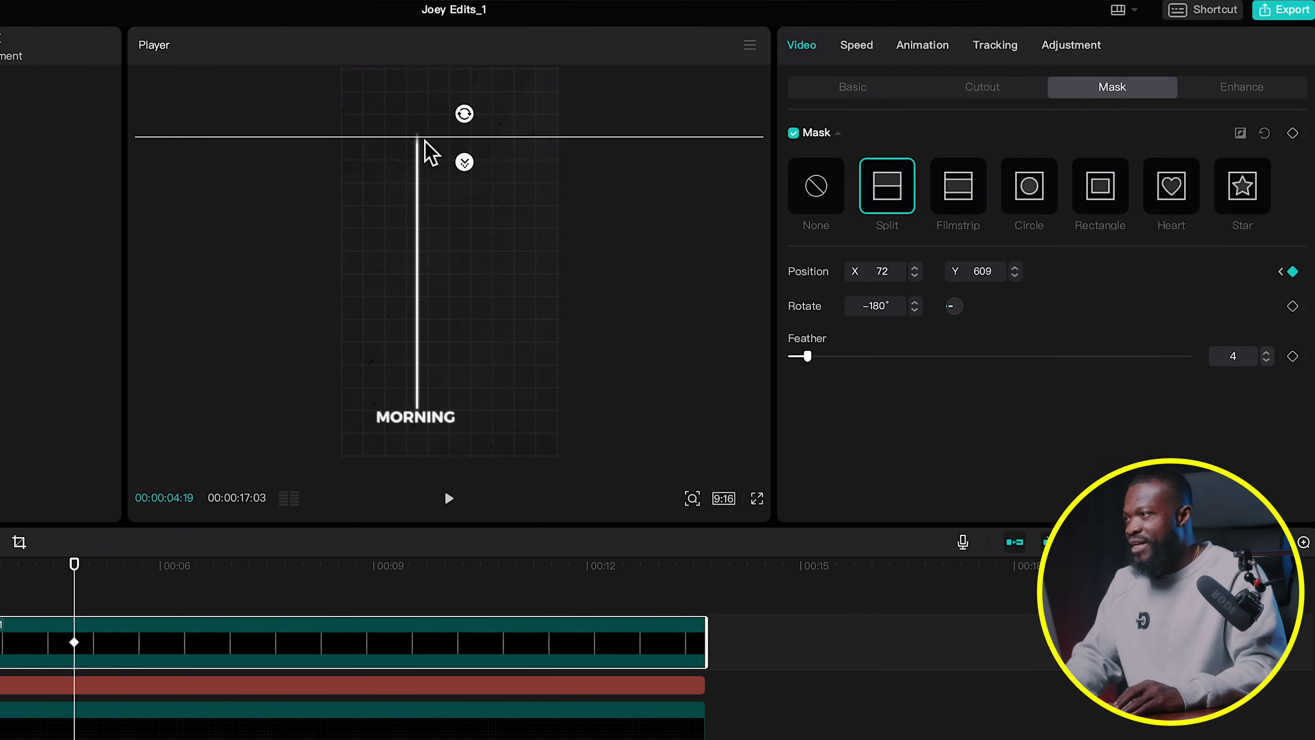
drag(508, 140, 510, 119)
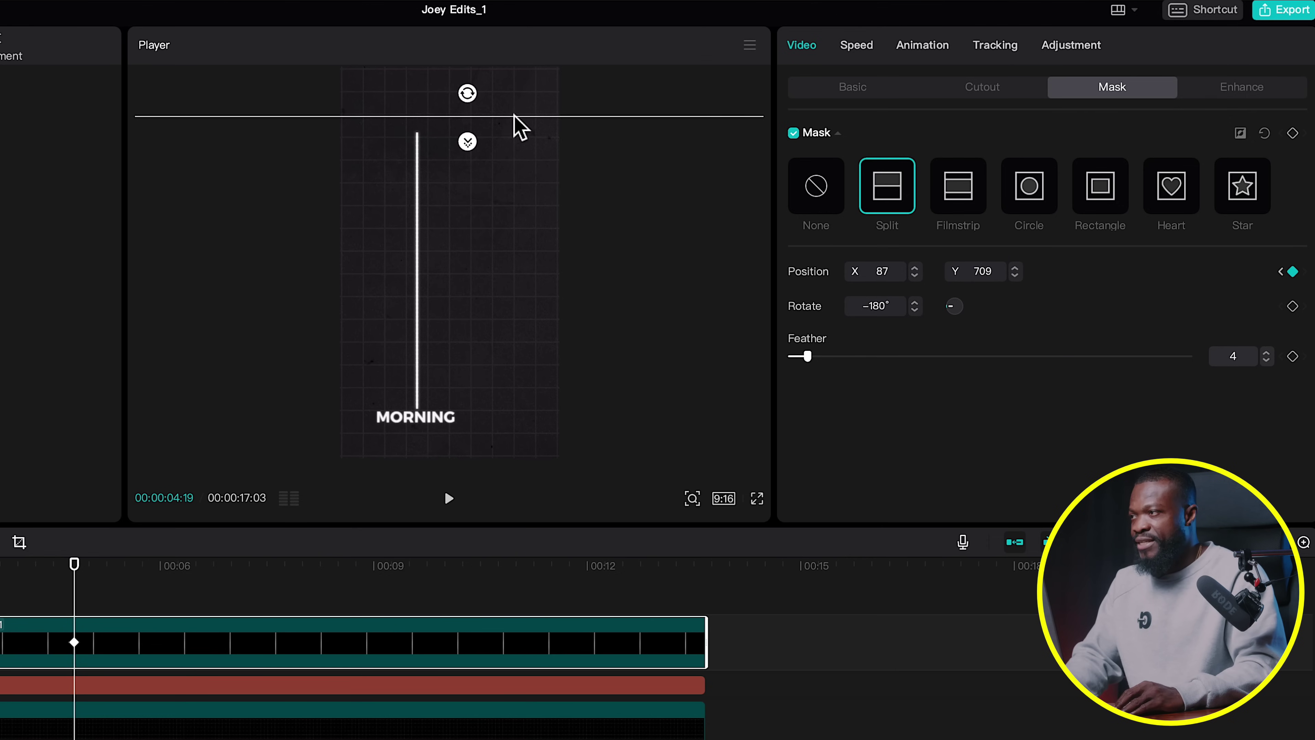
drag(514, 118, 514, 138)
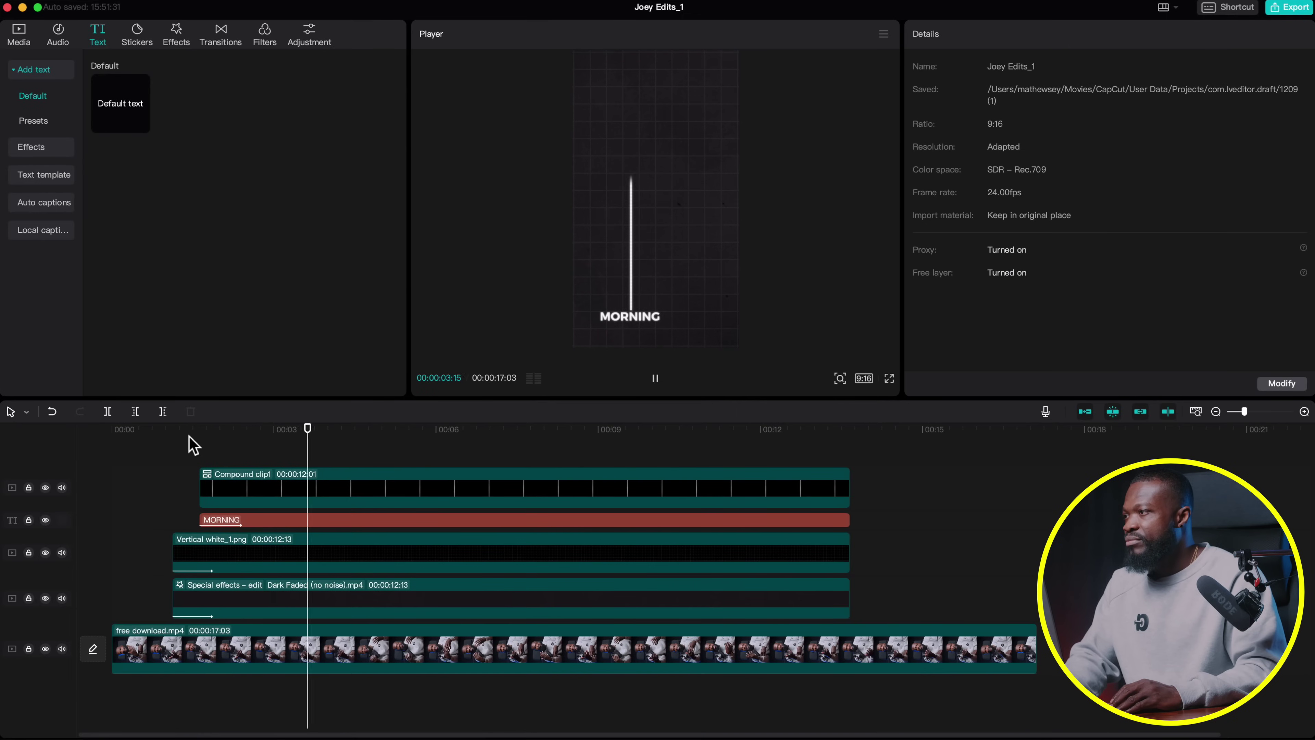
click(223, 458)
key(space)
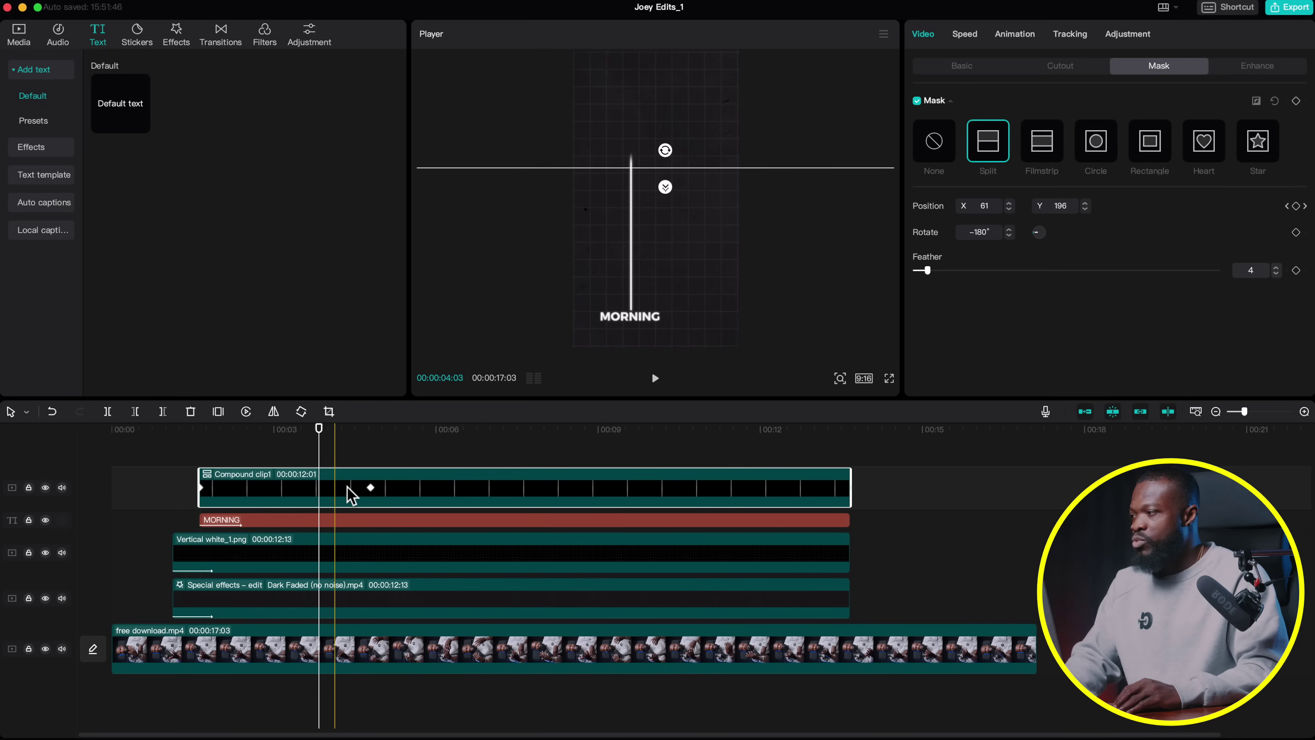
Step: Show the compound clip's keyframe animation and expand the mask's Position X graph
click(319, 487)
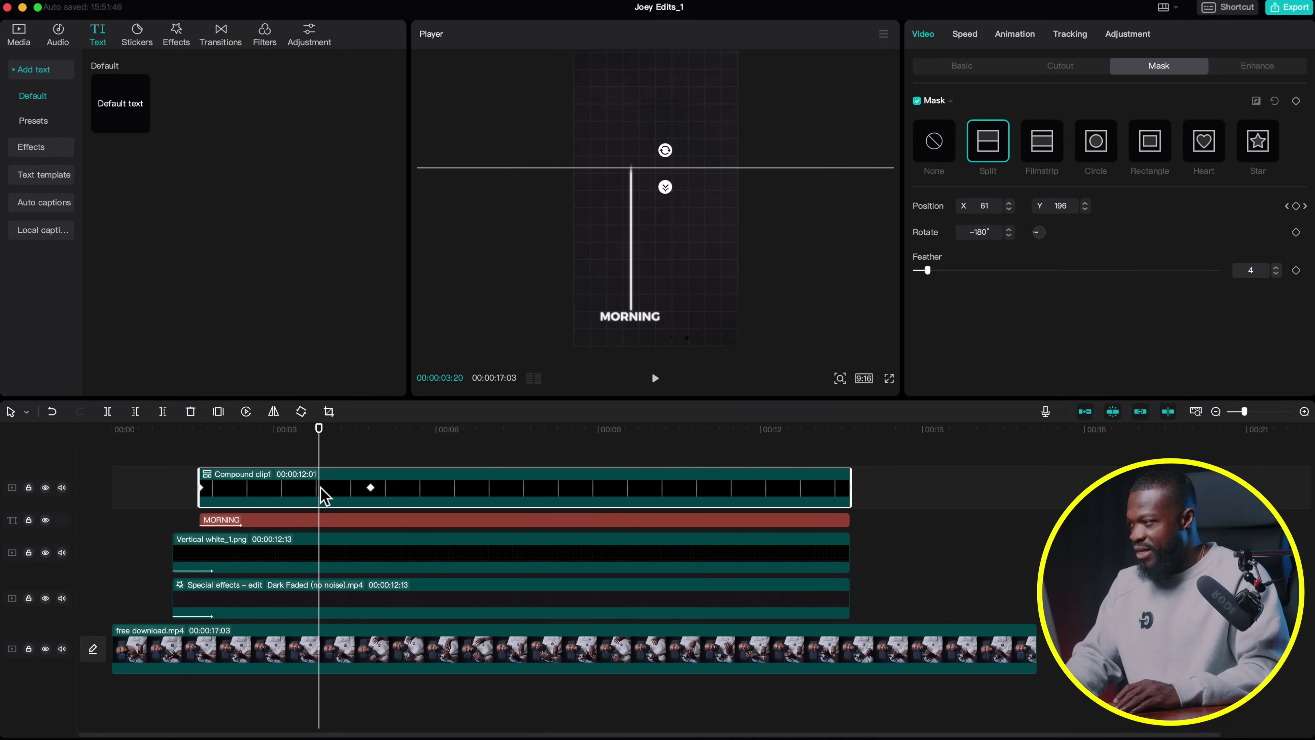
right_click(320, 488)
click(411, 710)
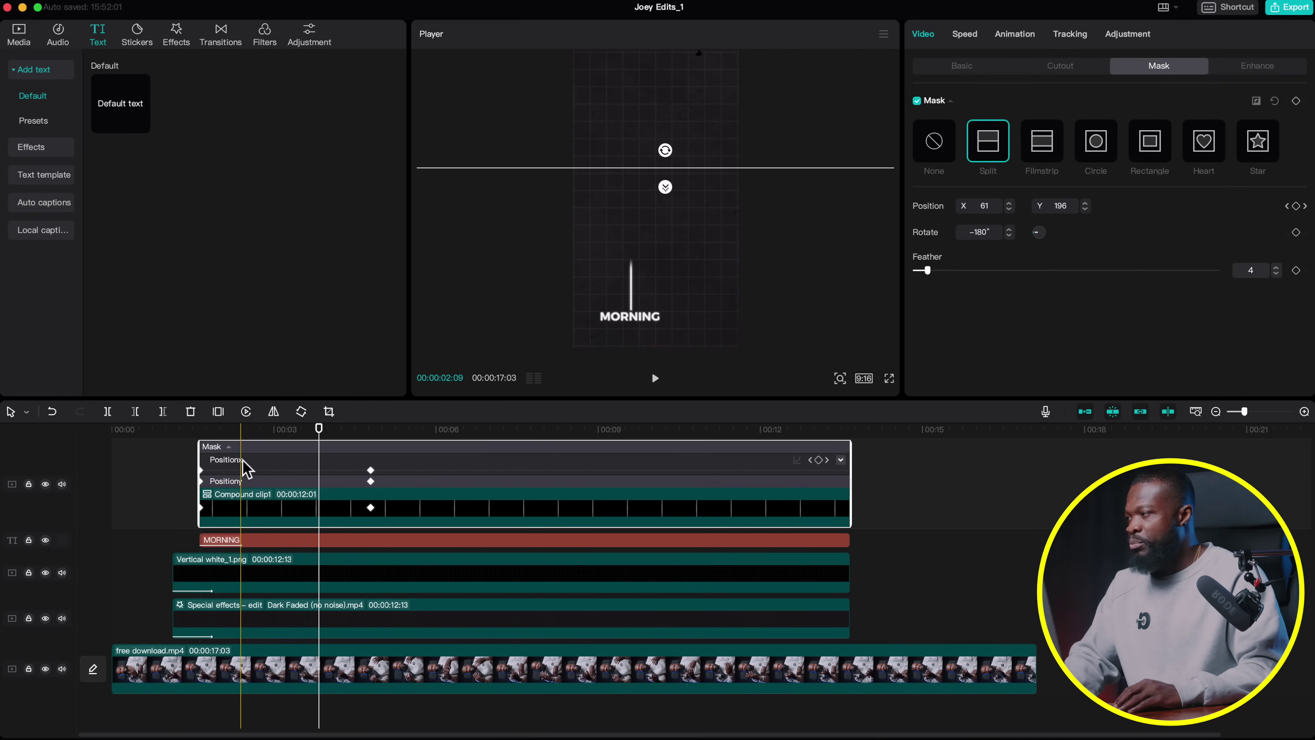
click(841, 460)
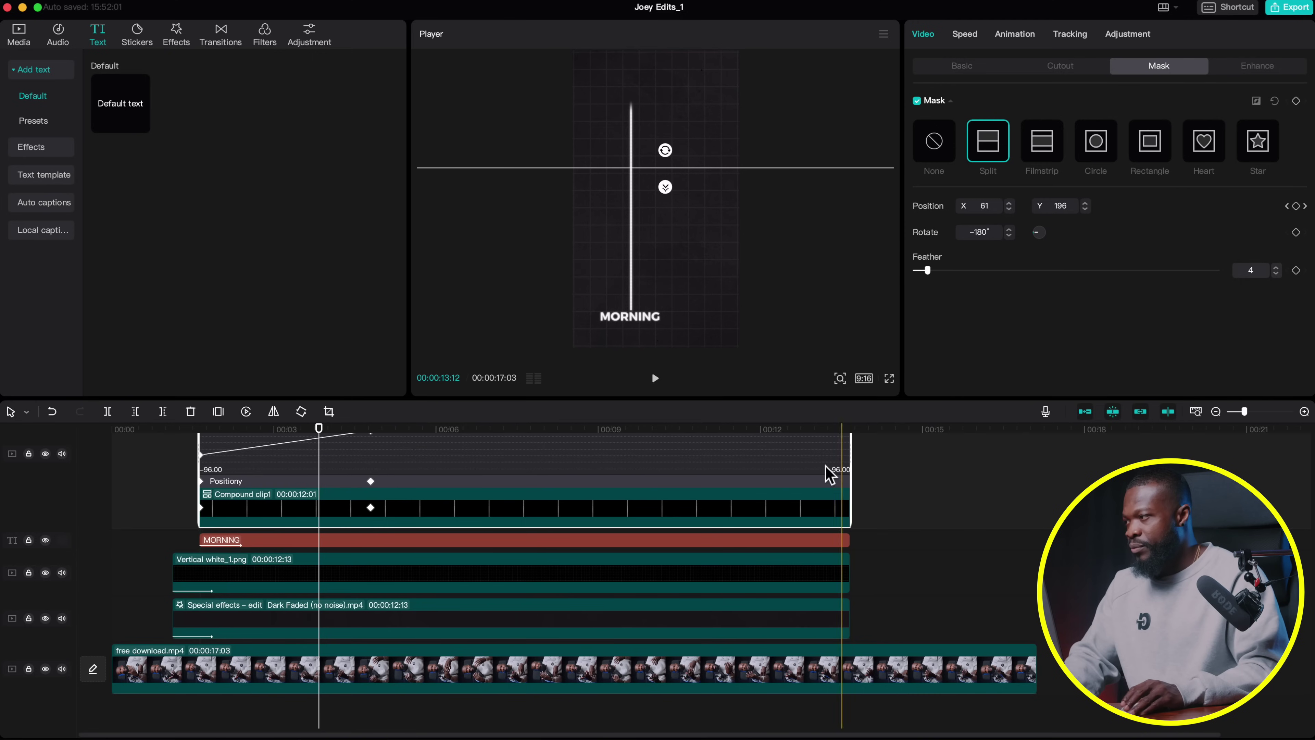
Step: Smooth the mask's Position X curve with the middle easing option at both keyframes and play back the line reveal
scroll(332, 519, up, 2)
click(371, 506)
click(525, 476)
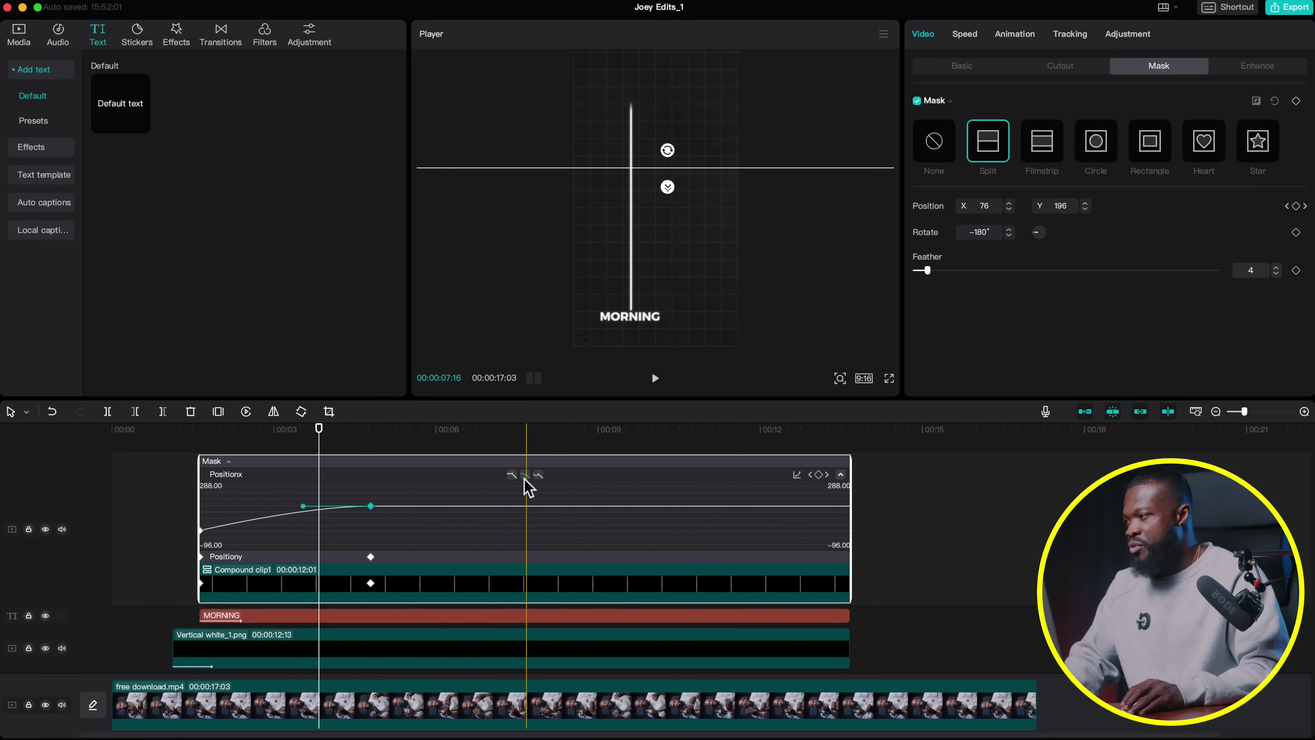
click(526, 475)
click(172, 432)
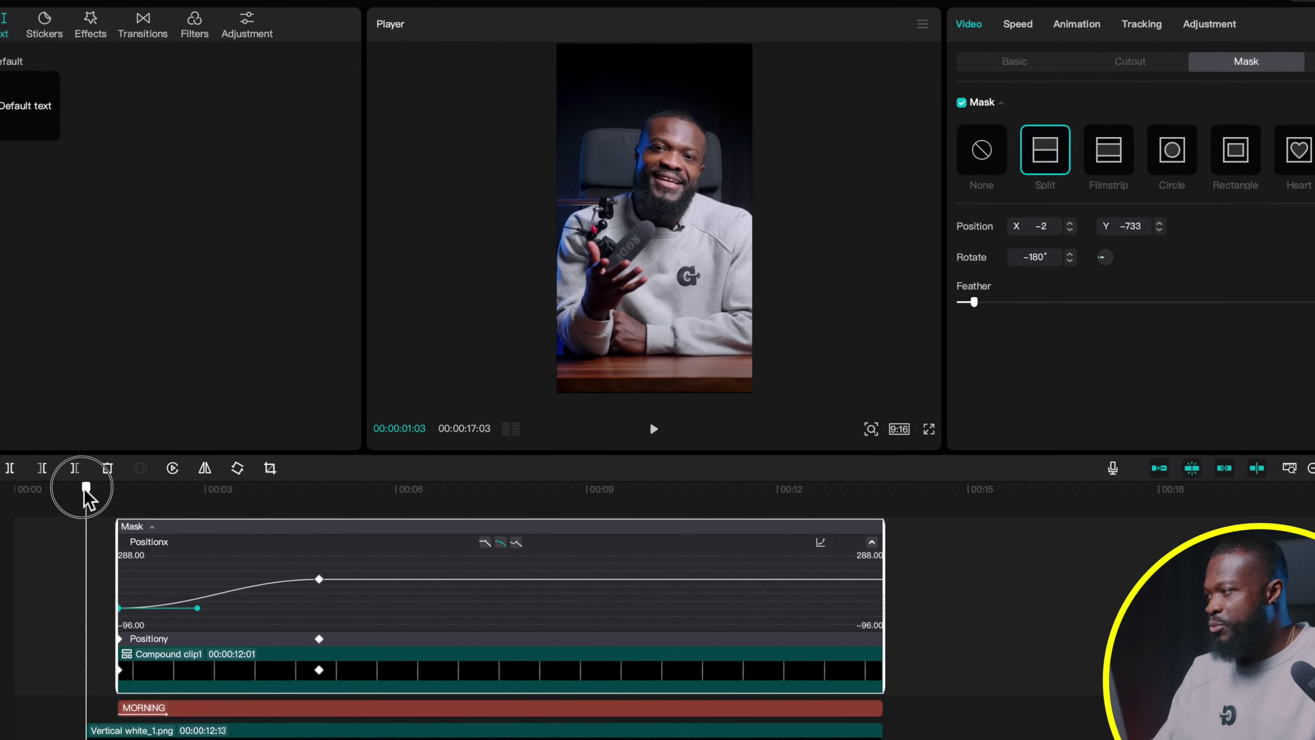
key(space)
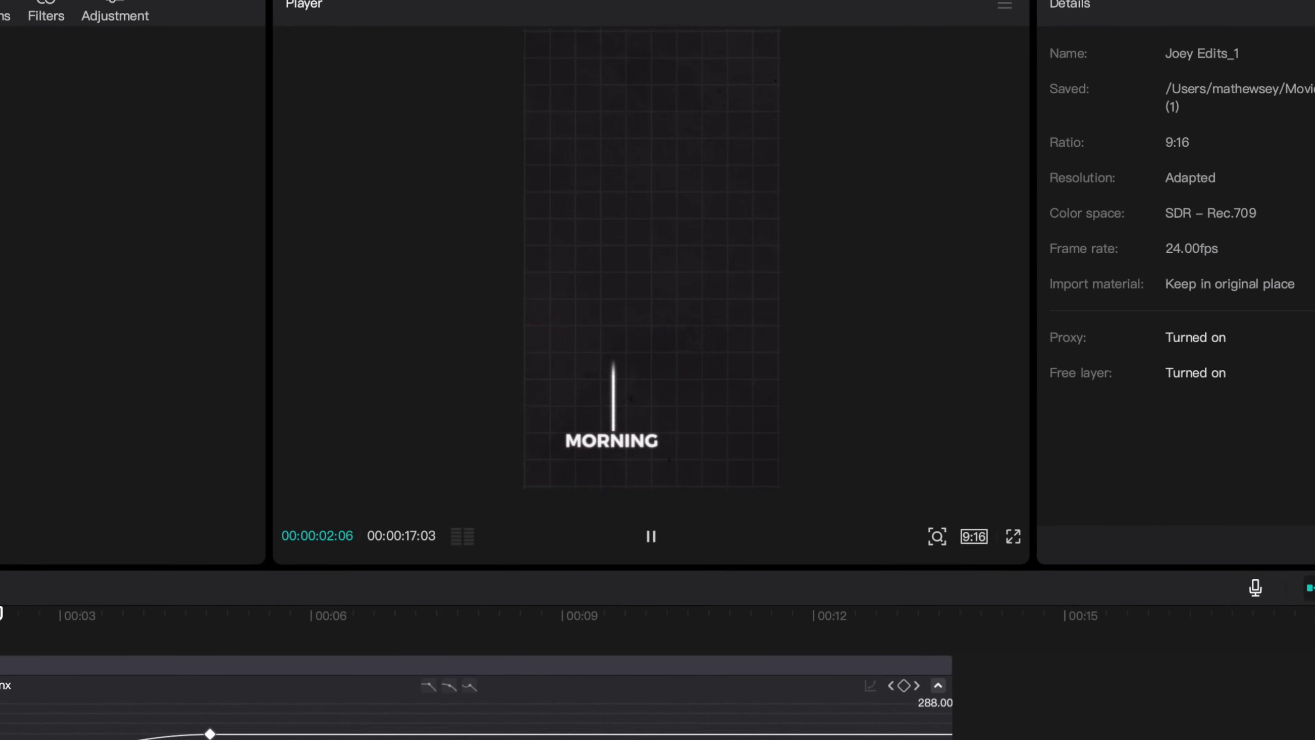
key(space)
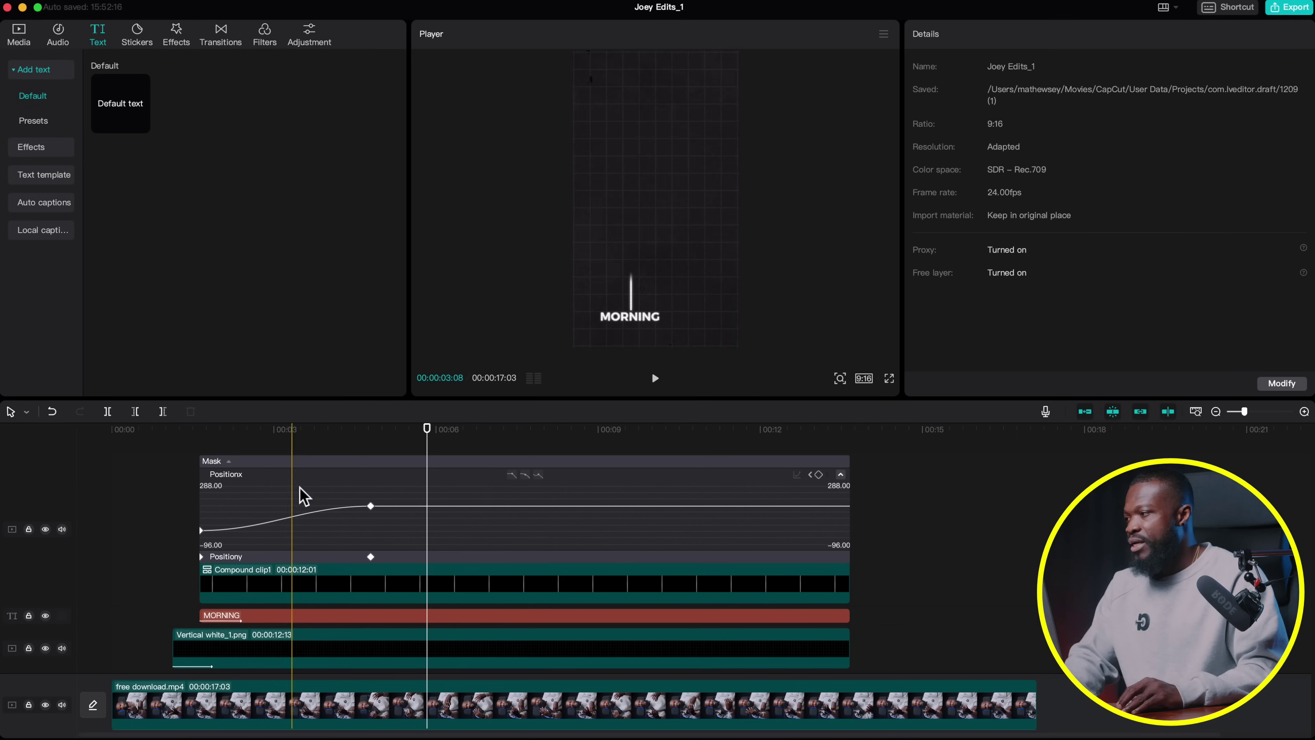
Step: Fine-tune the end keyframe's easing handle on the Position X curve and hide the compound clip's keyframe animation
click(372, 508)
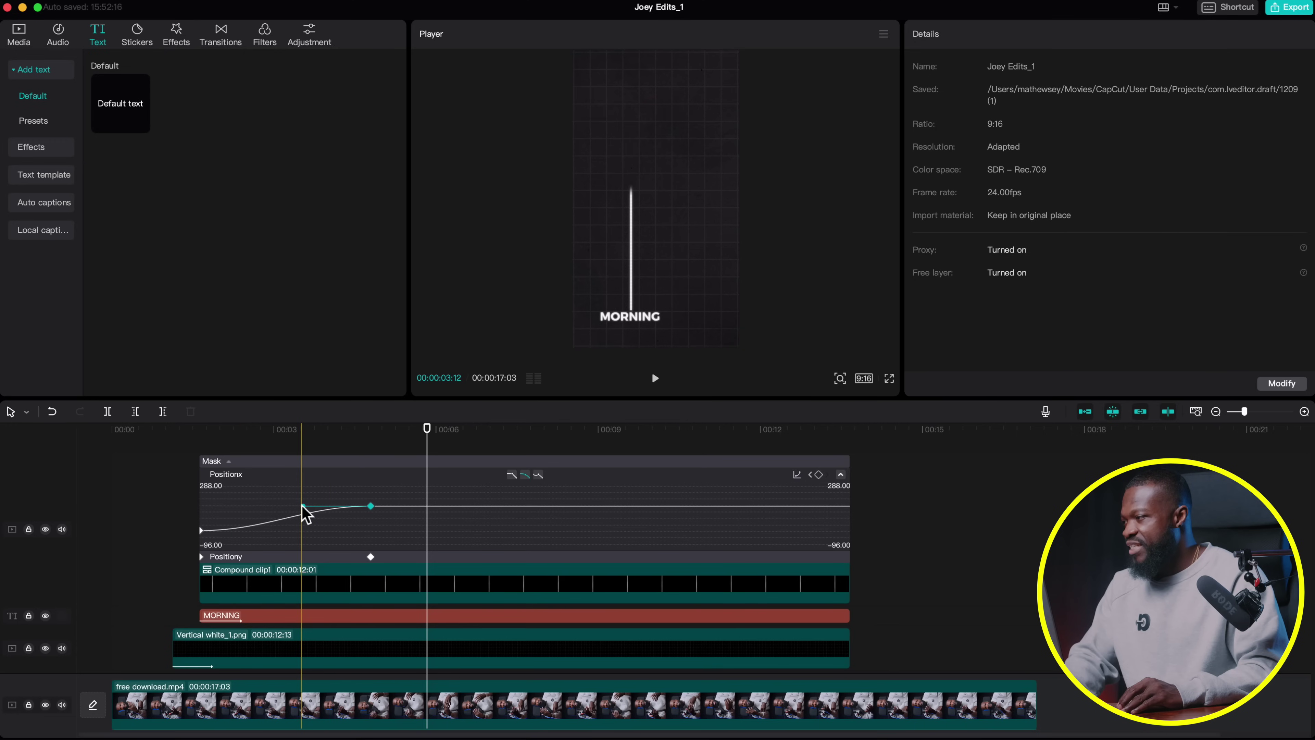
drag(306, 508, 304, 508)
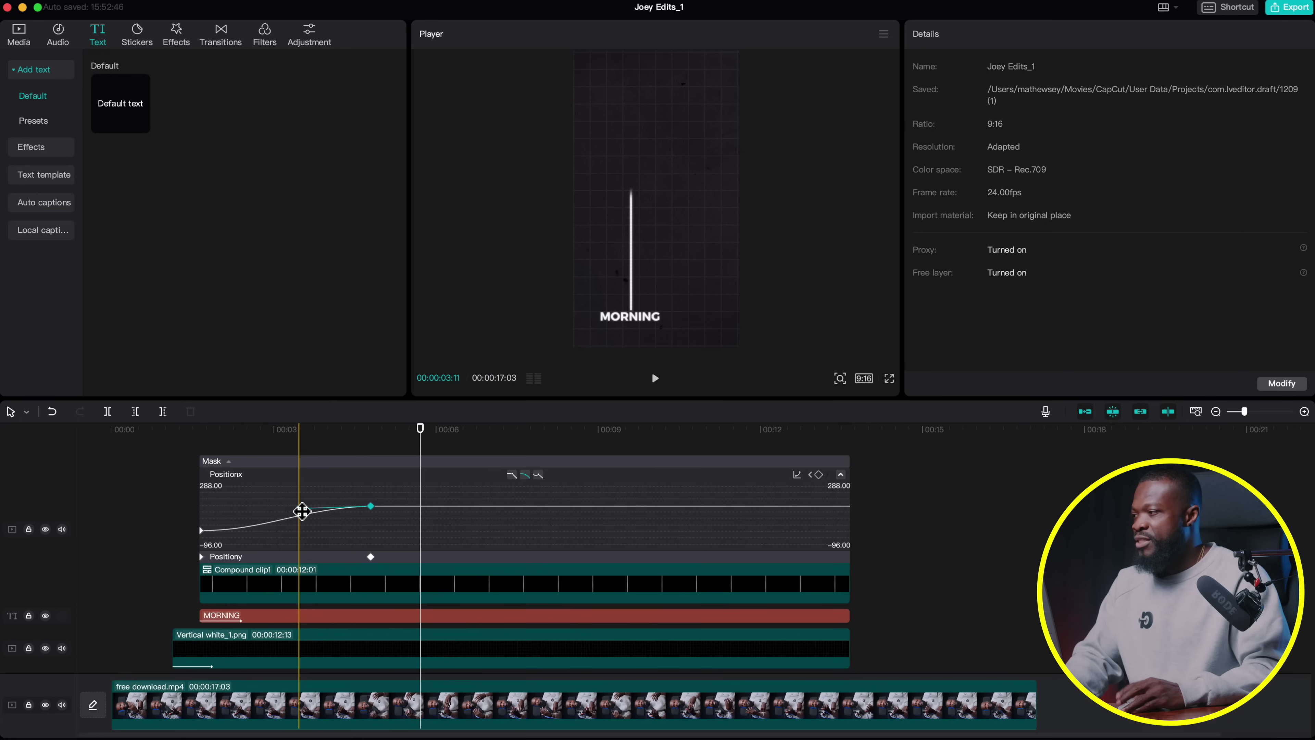
click(494, 594)
scroll(346, 581, down, 1)
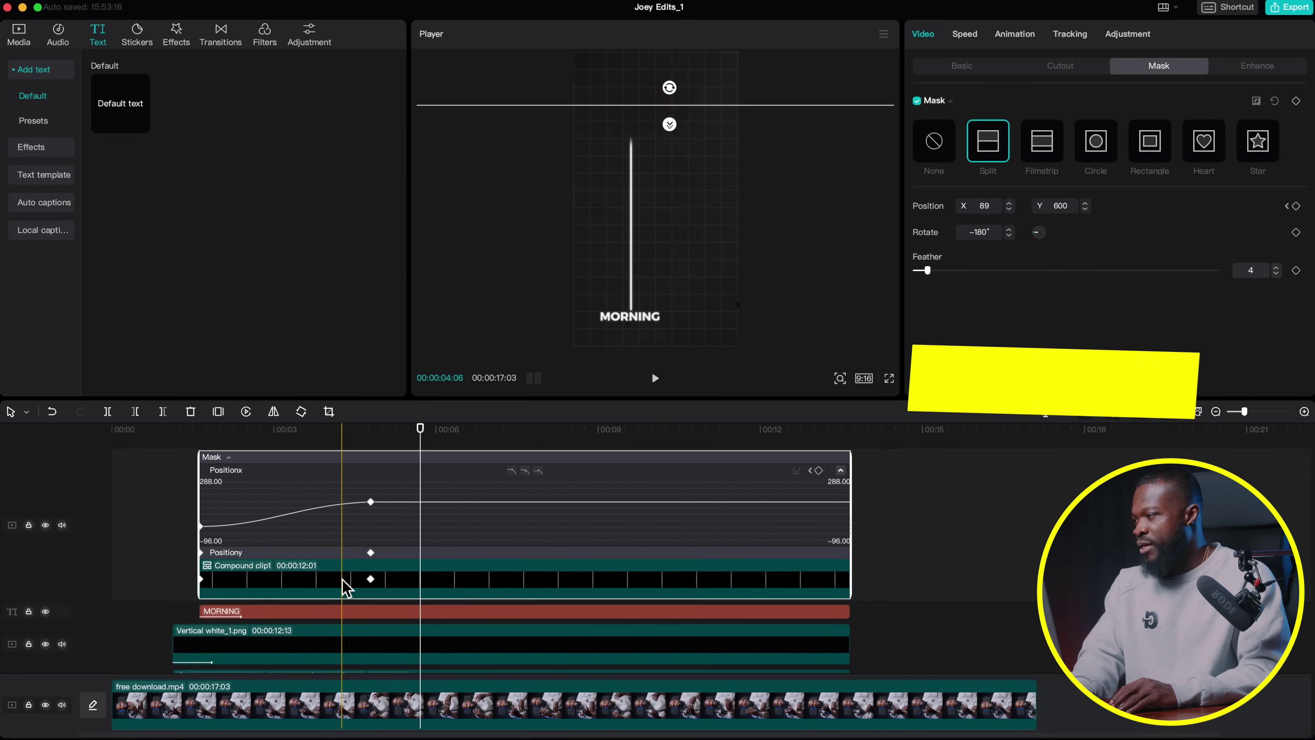
key(alt+k)
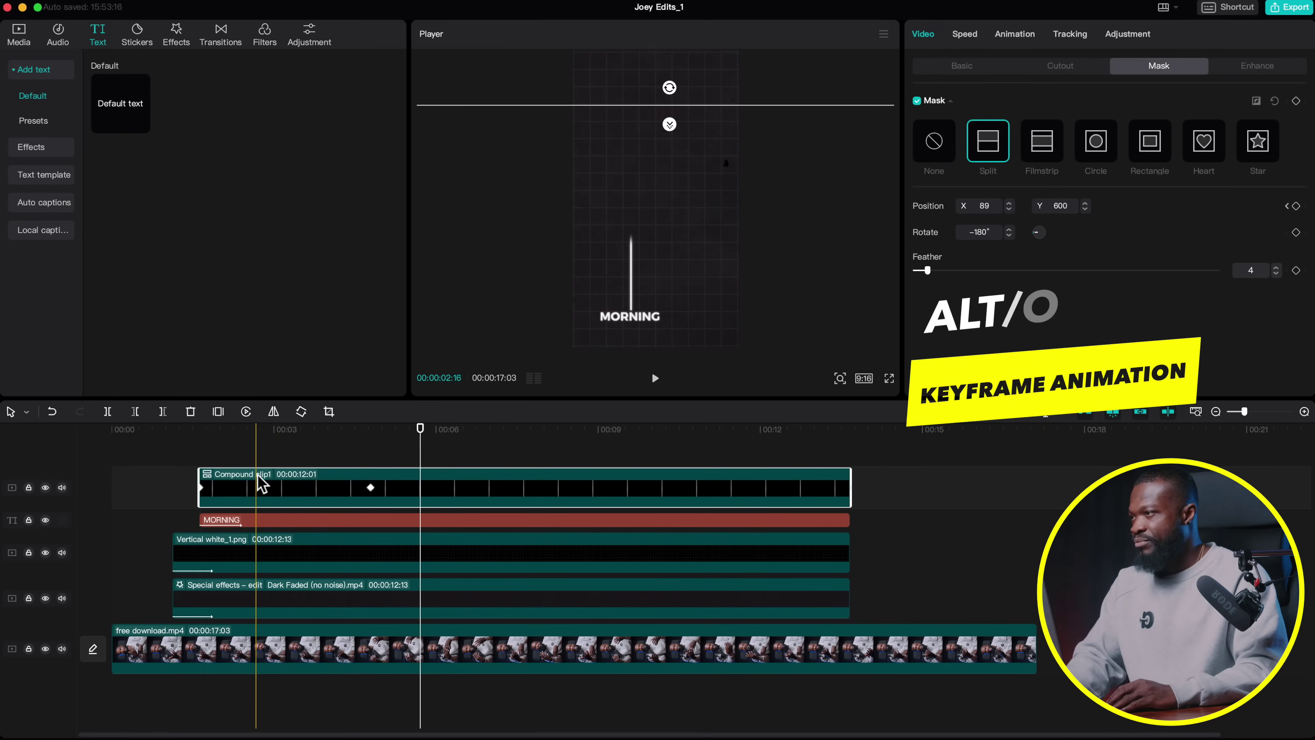
key(super+z)
Step: Shift the line's compound clip to start slightly after the MORNING text and give it a Fade In animation
drag(241, 496, 252, 498)
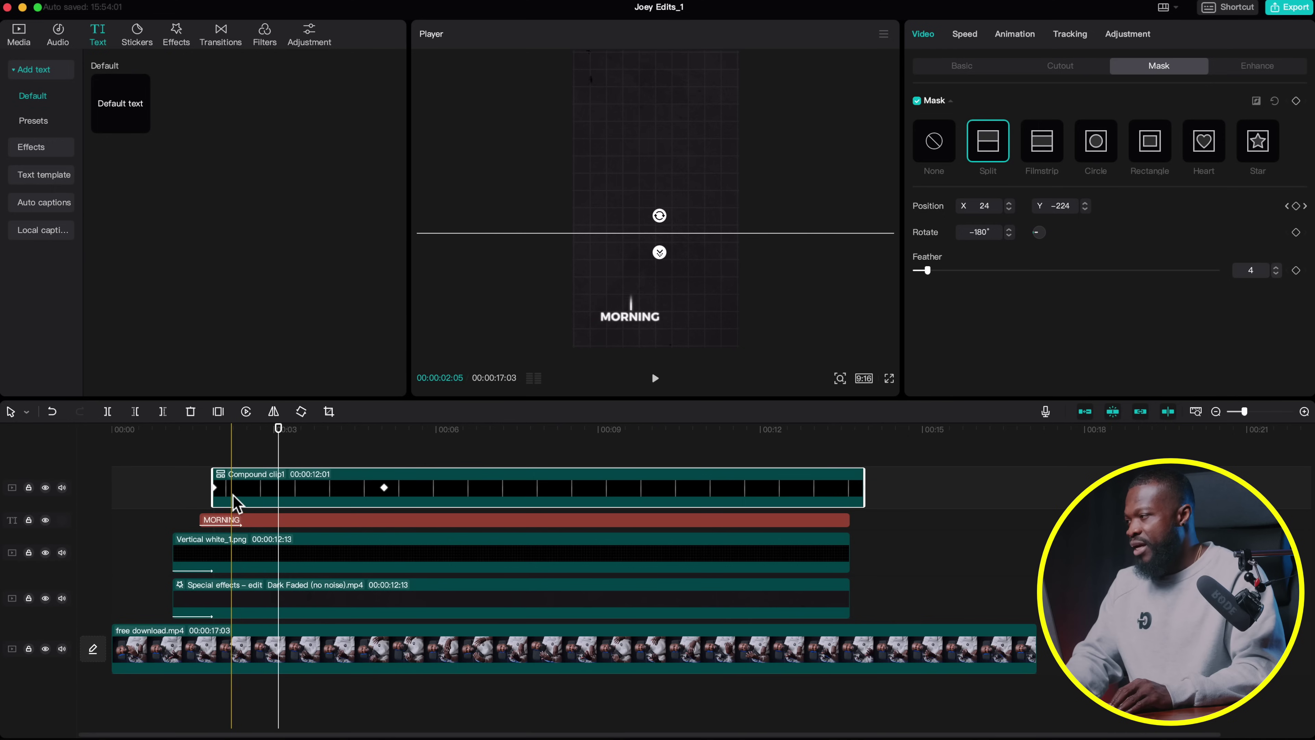
click(246, 433)
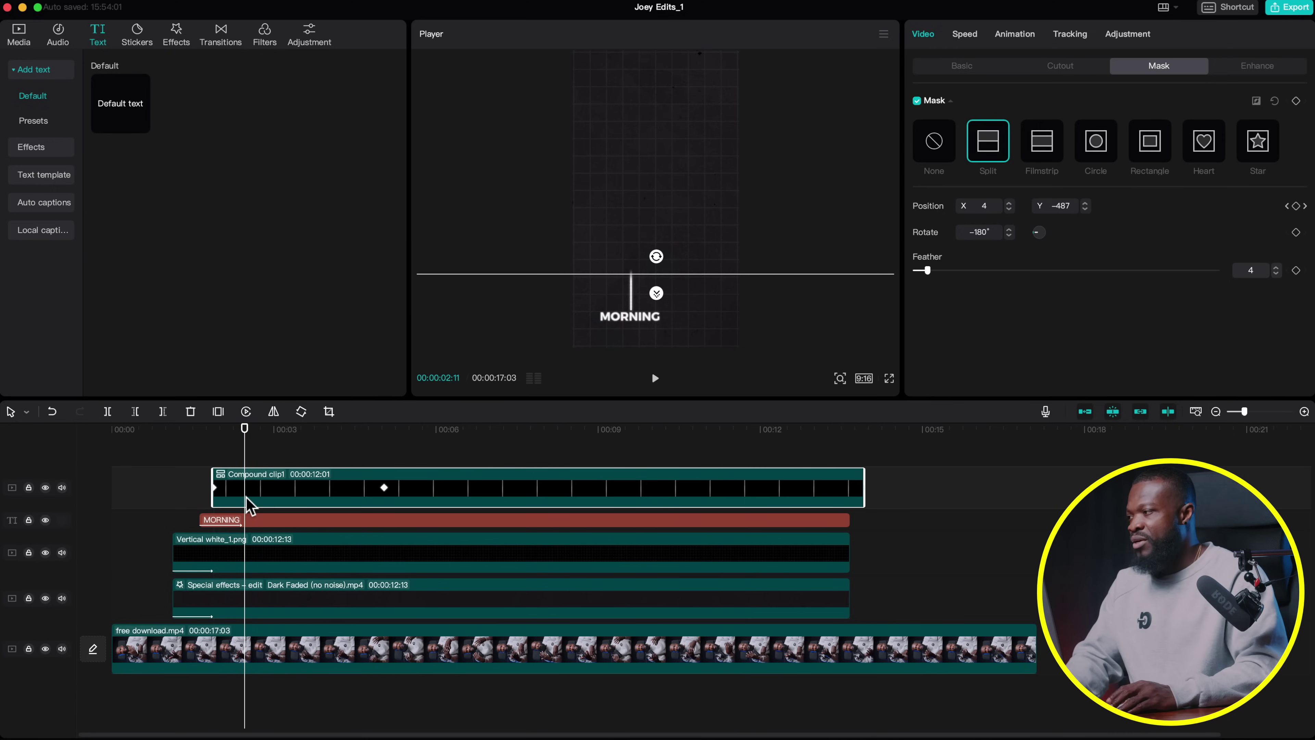
click(1014, 34)
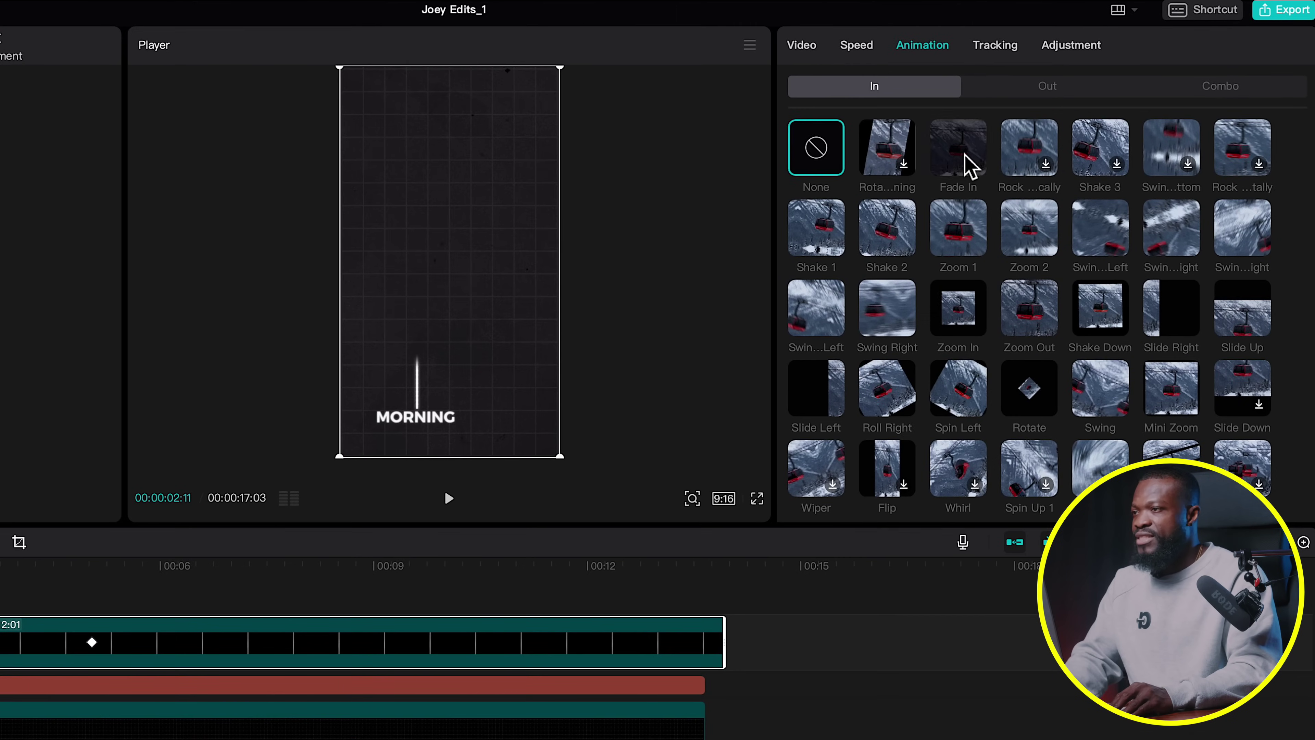
click(968, 163)
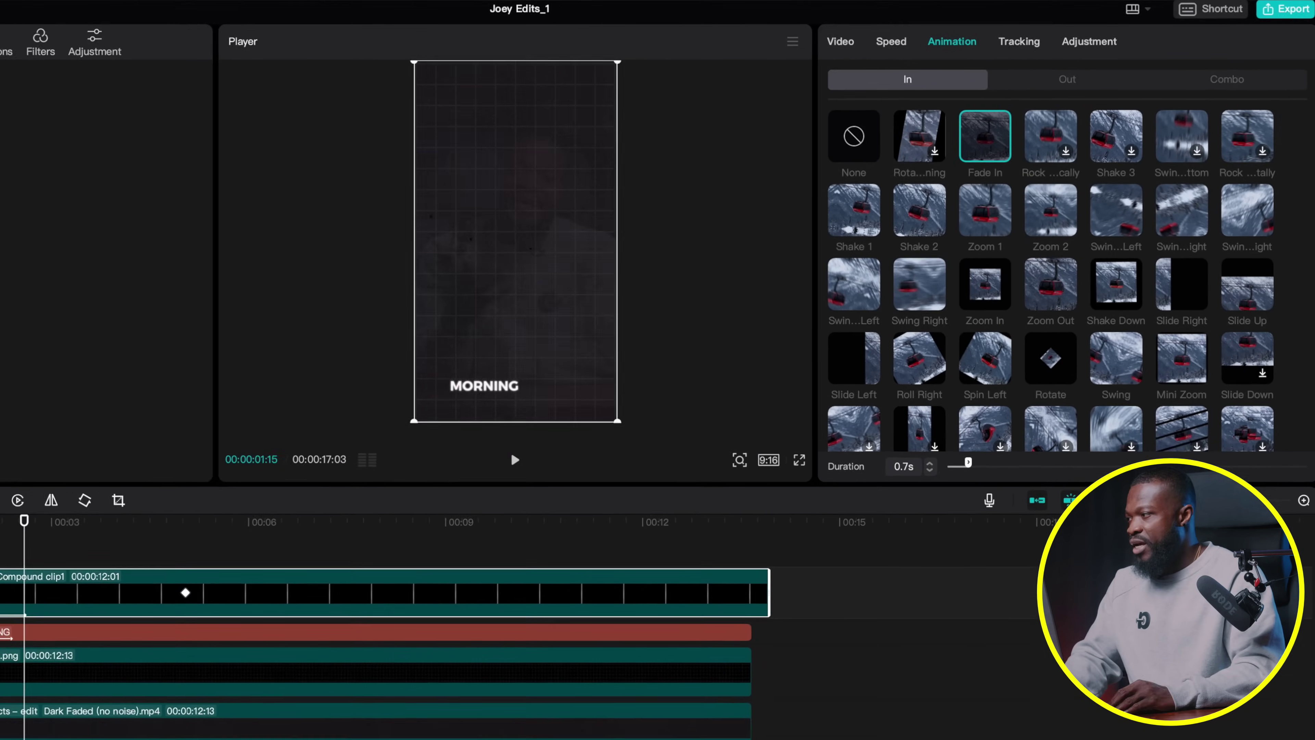
click(160, 467)
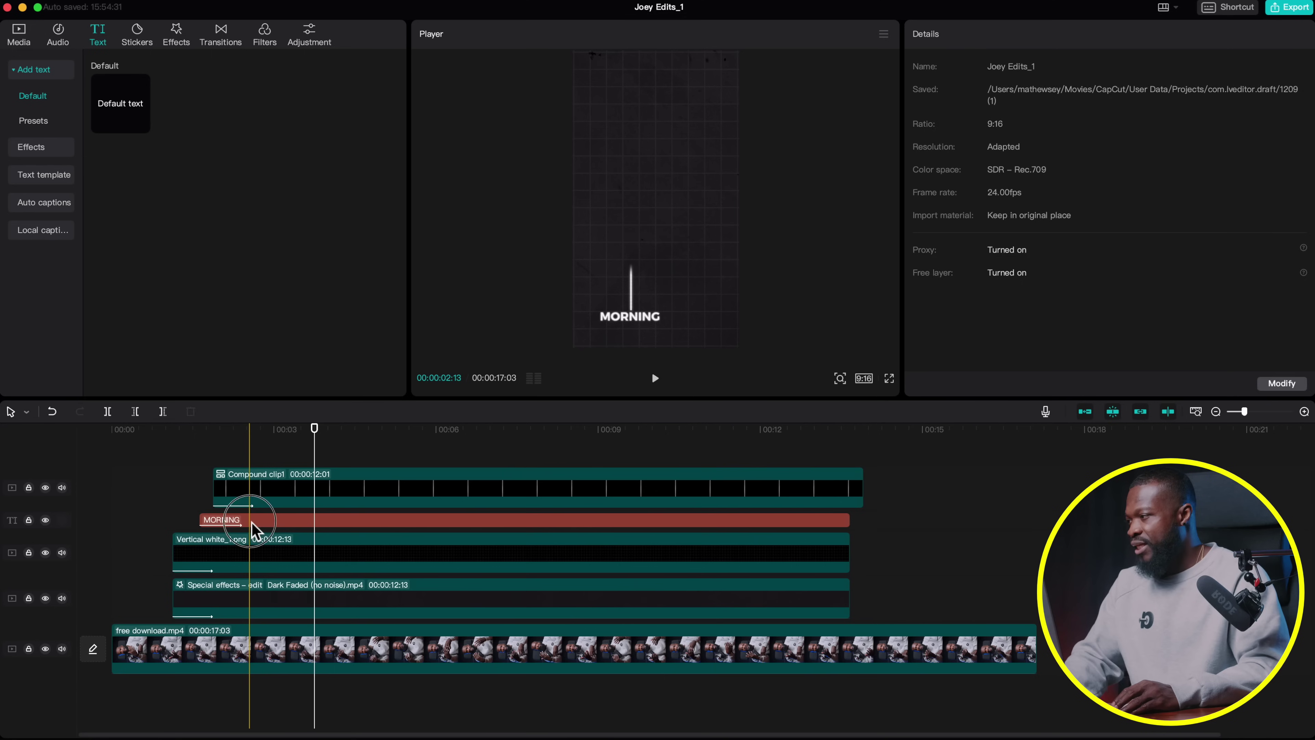
Step: Duplicate the MORNING text onto a new track above the compound clip and place the copy just above the fully revealed line
click(252, 521)
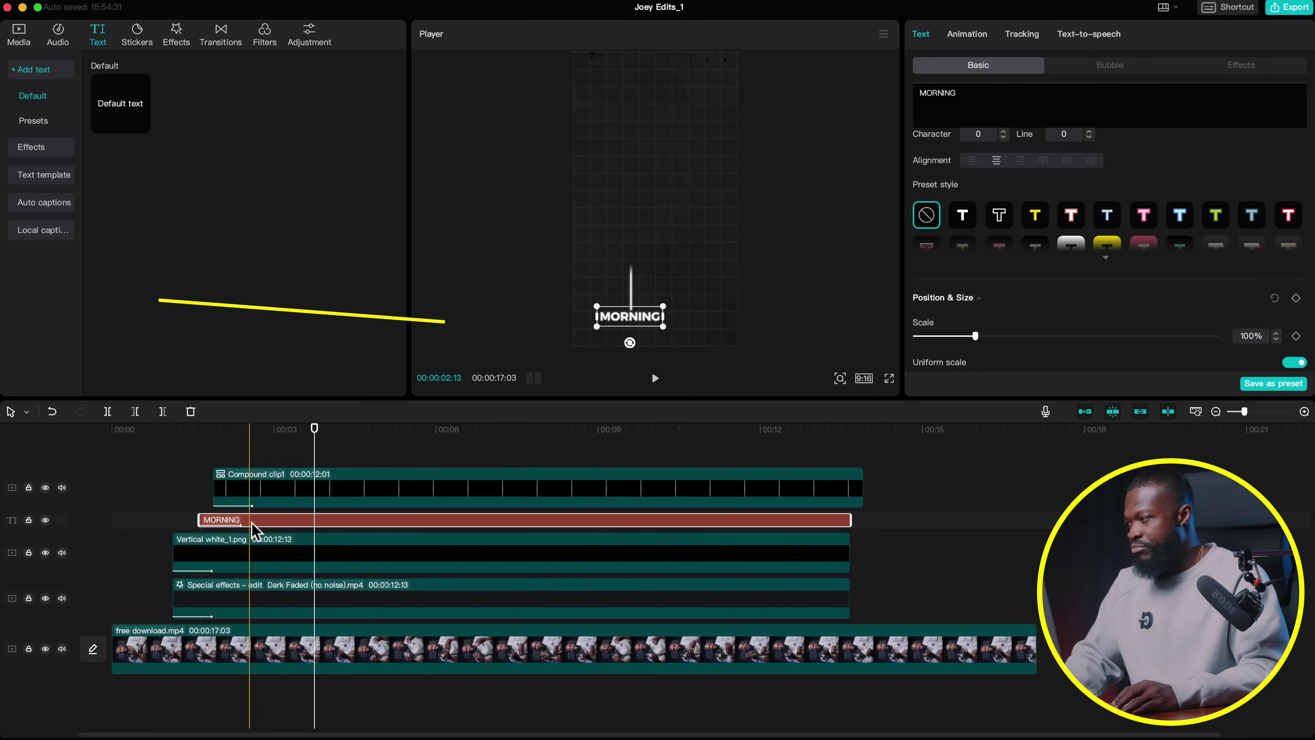
drag(253, 524, 257, 442)
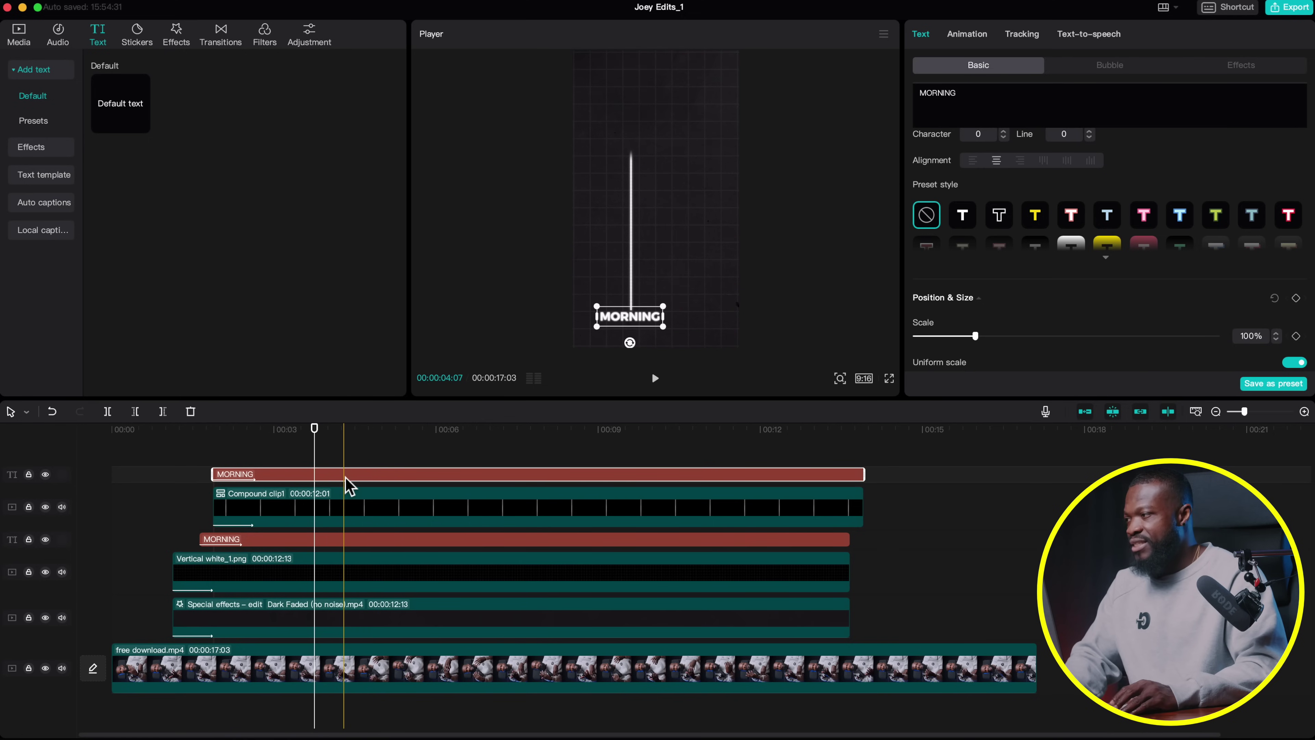
drag(639, 315, 638, 78)
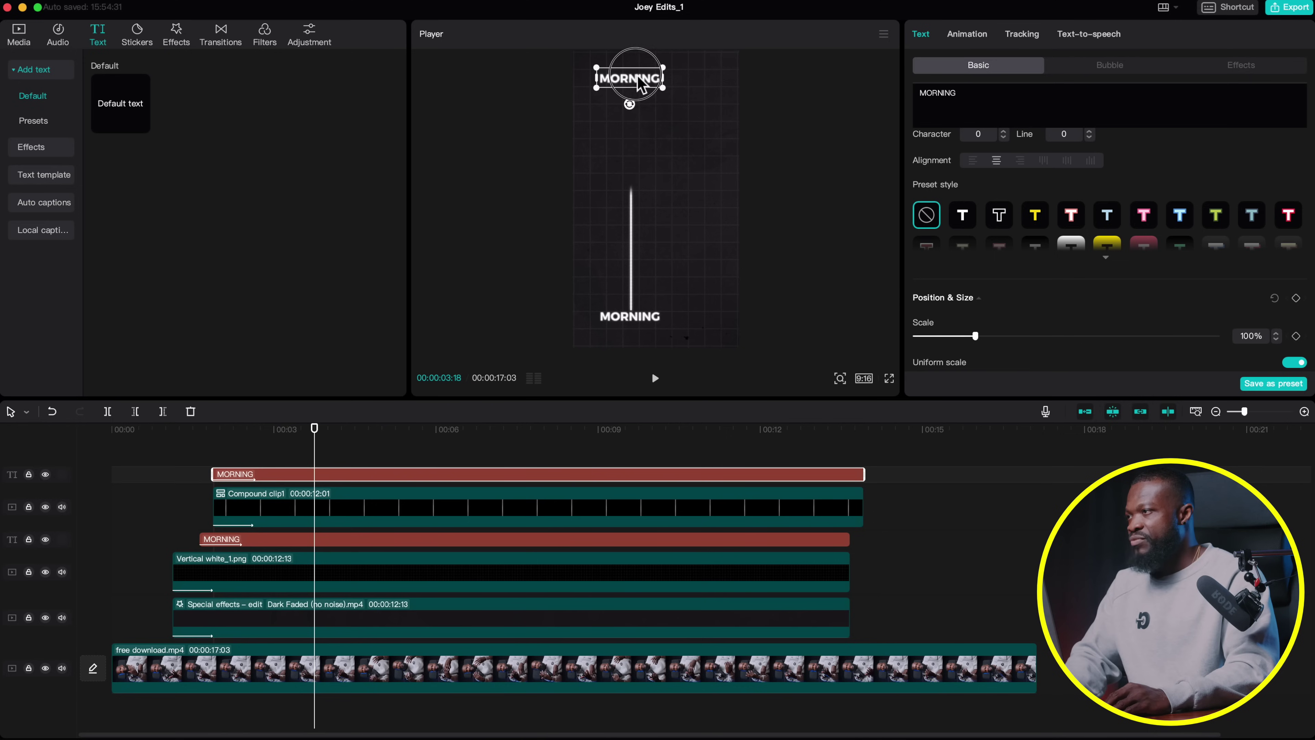
click(386, 434)
drag(647, 86, 649, 98)
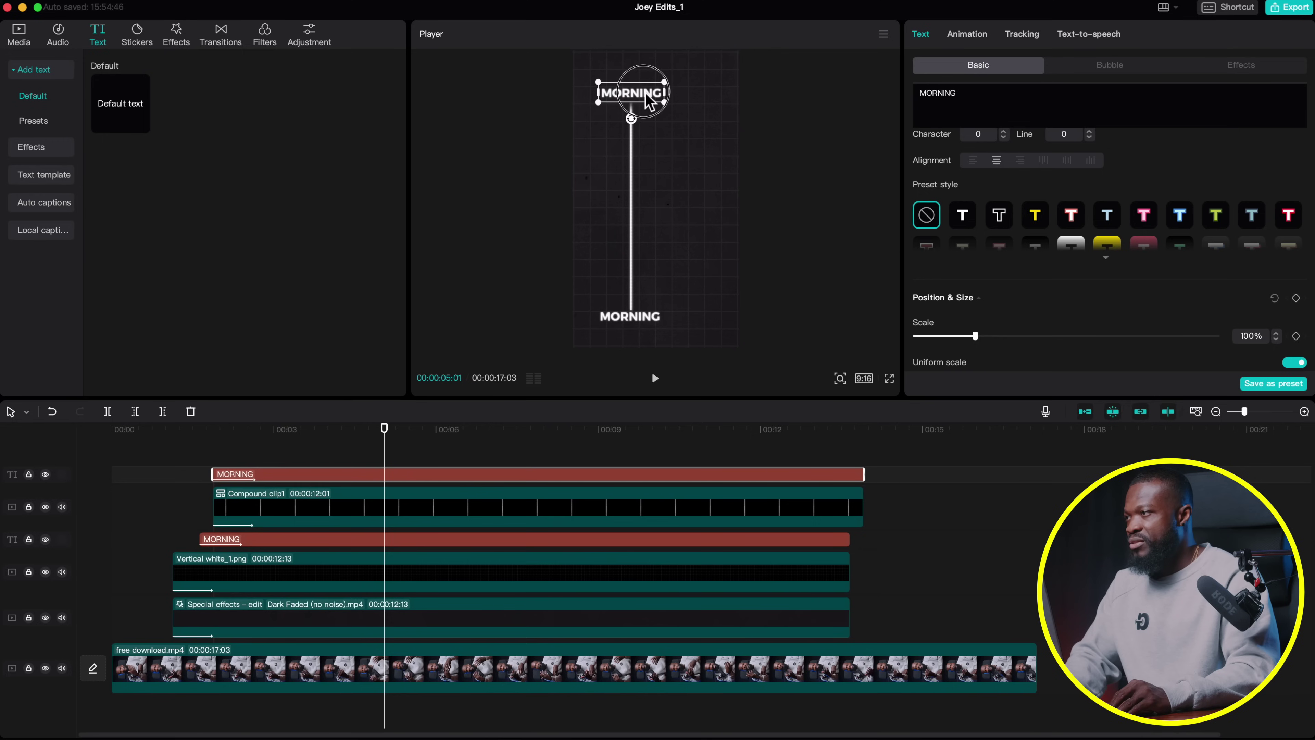
Step: Change the upper text to BEST DAY and preview the sequence
click(989, 106)
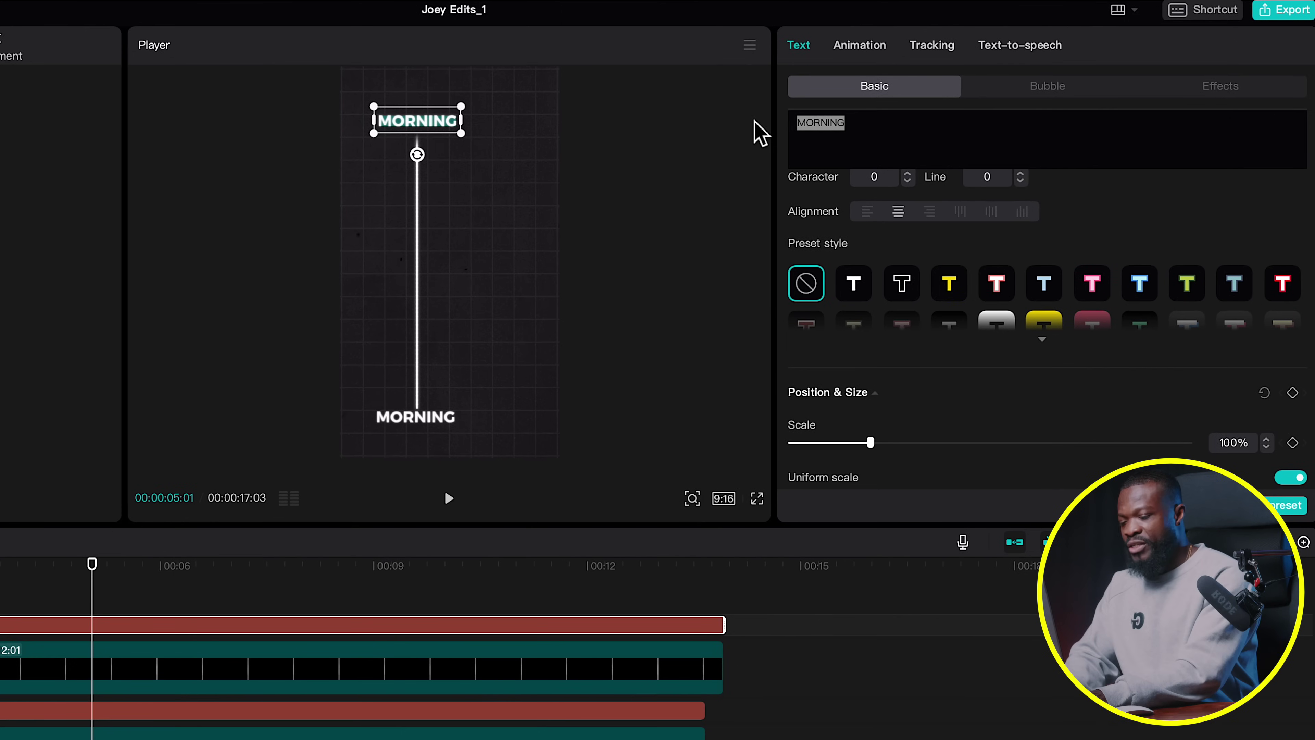
key(BackSpace)
text(BEST DAY)
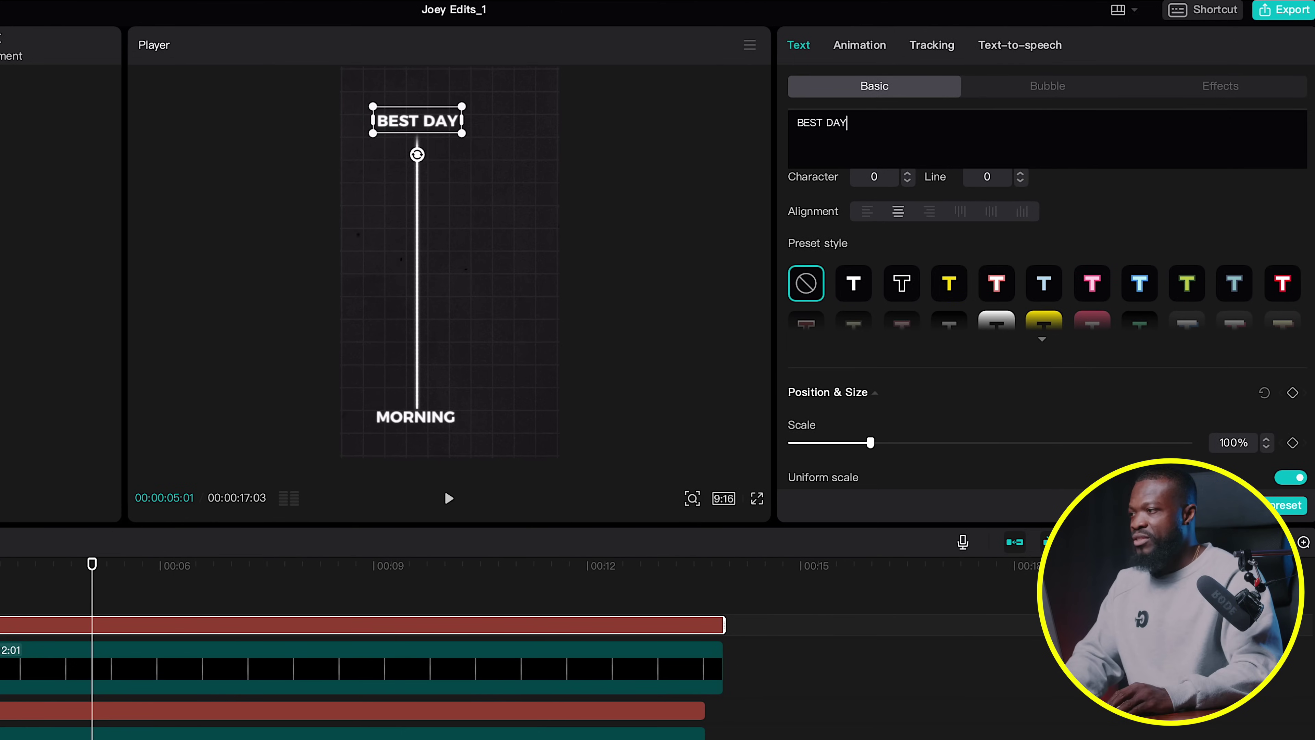
click(140, 455)
key(space)
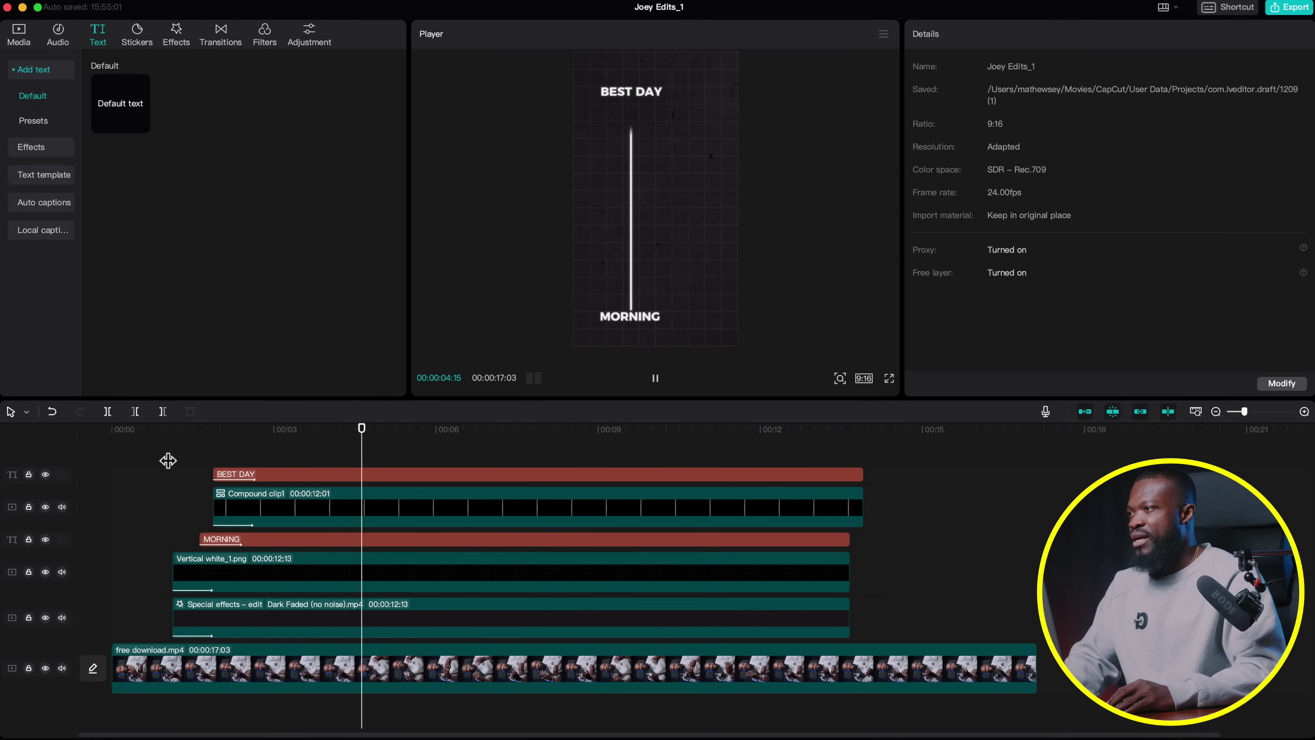
key(space)
Step: Move the BEST DAY clip to start at about 5 seconds, when the line is complete, and trim its end close to the compound clip's end
drag(279, 477, 446, 482)
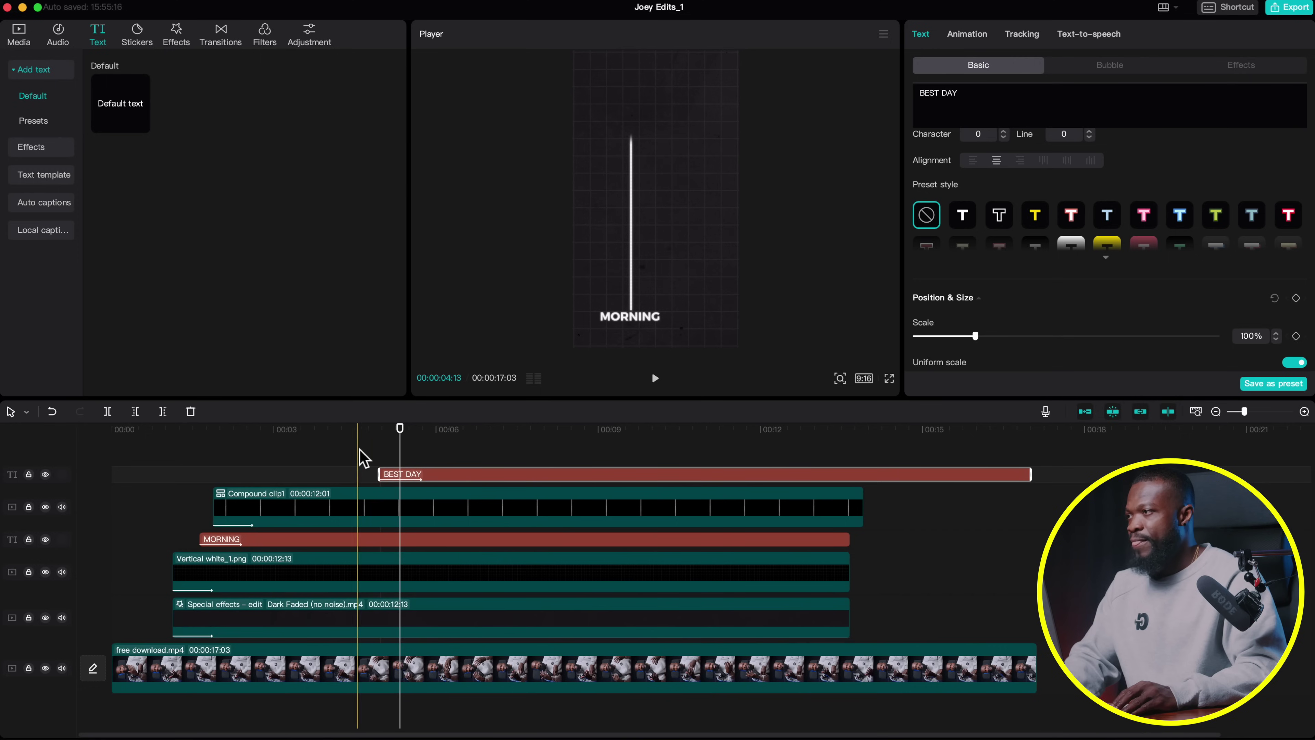
click(361, 459)
drag(362, 461, 355, 461)
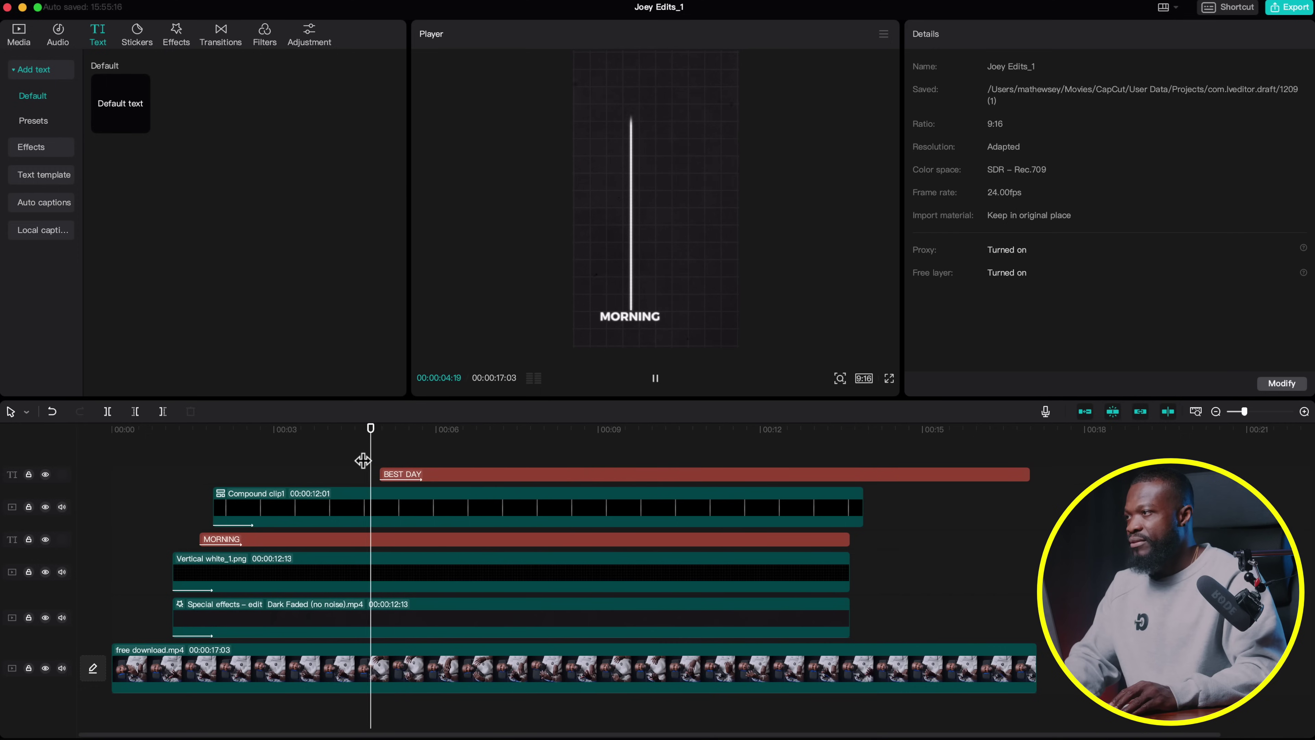
key(space)
drag(1022, 474, 855, 472)
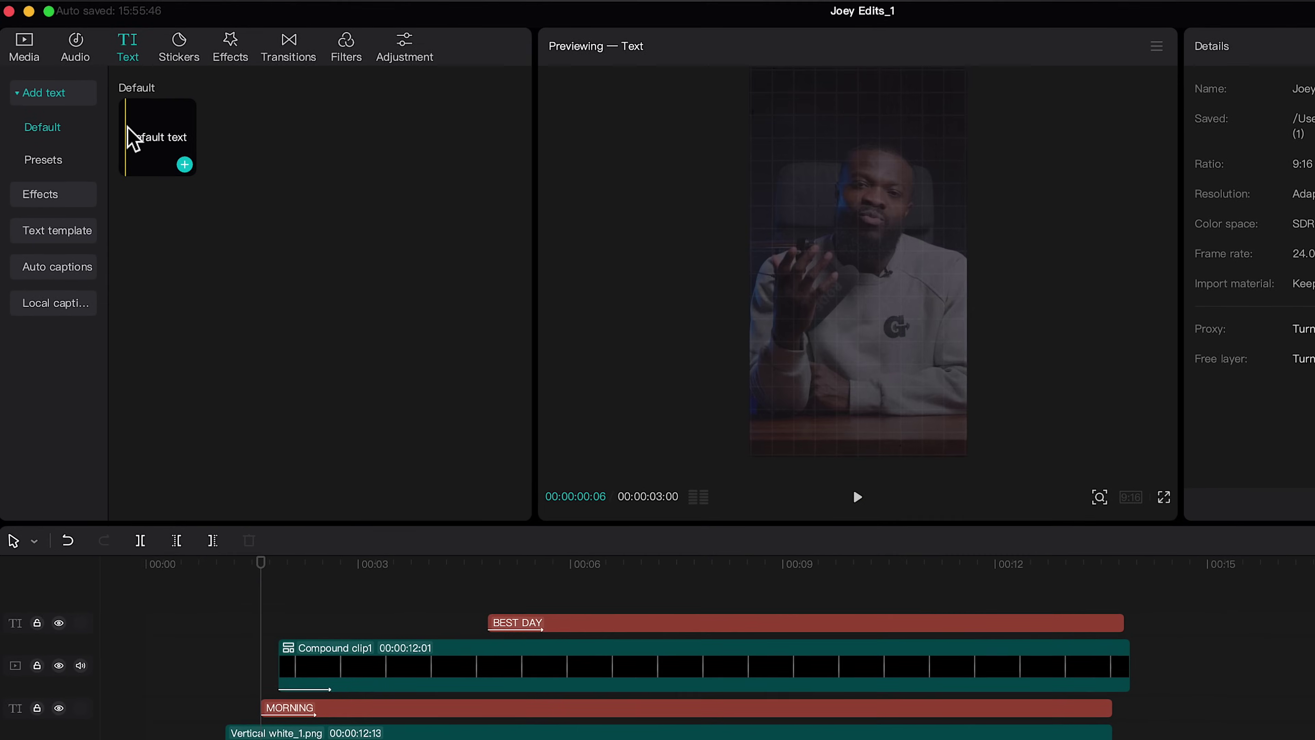
Step: Add a default text clip on a new track above BEST DAY, starting close to the compound clip's start
click(100, 31)
mouse_move(158, 147)
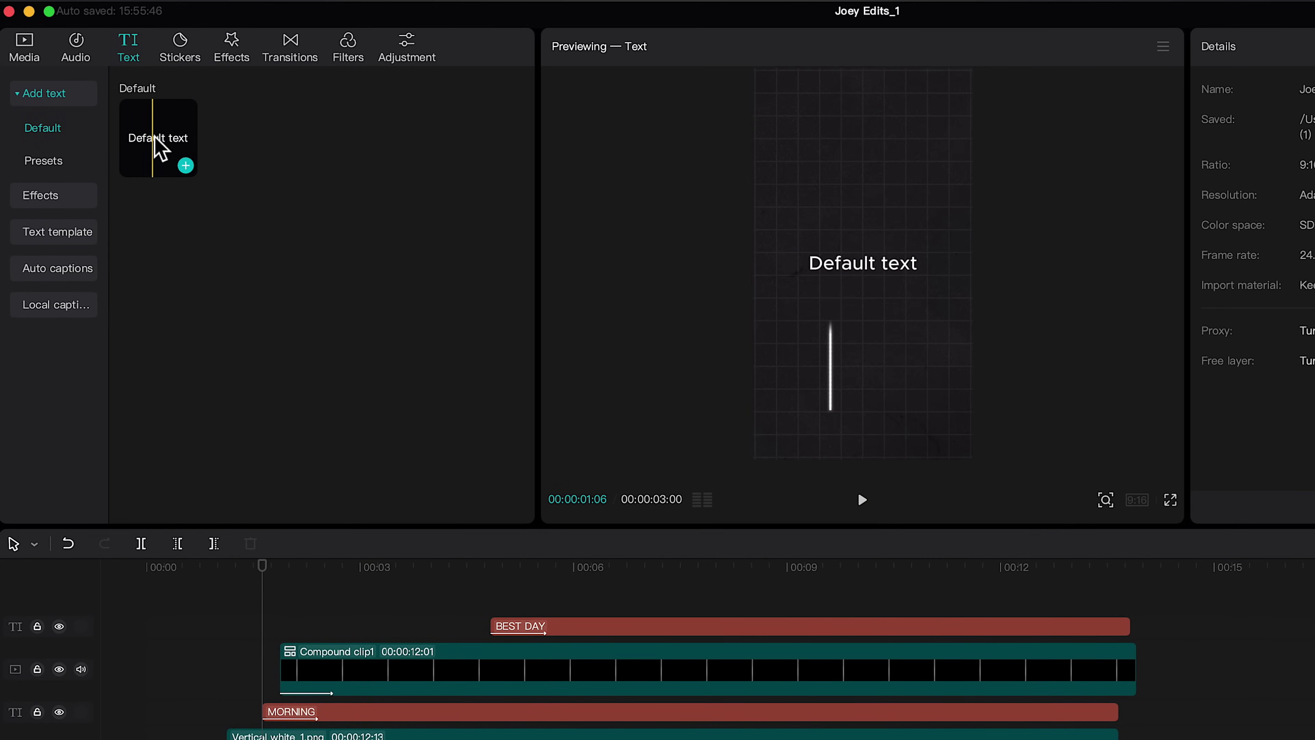
drag(159, 146, 287, 599)
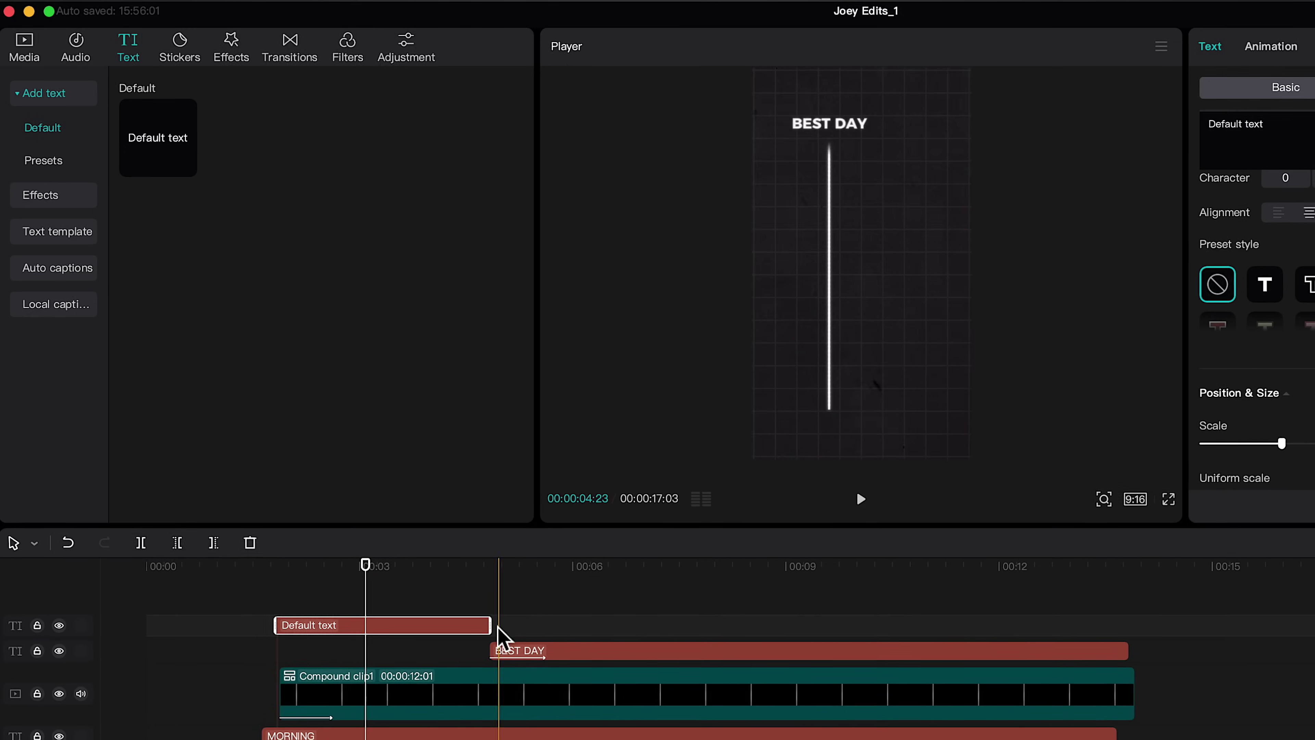
Step: Extend the new default text clip close to the compound clip's end and replace its text with a single period
drag(492, 625, 848, 638)
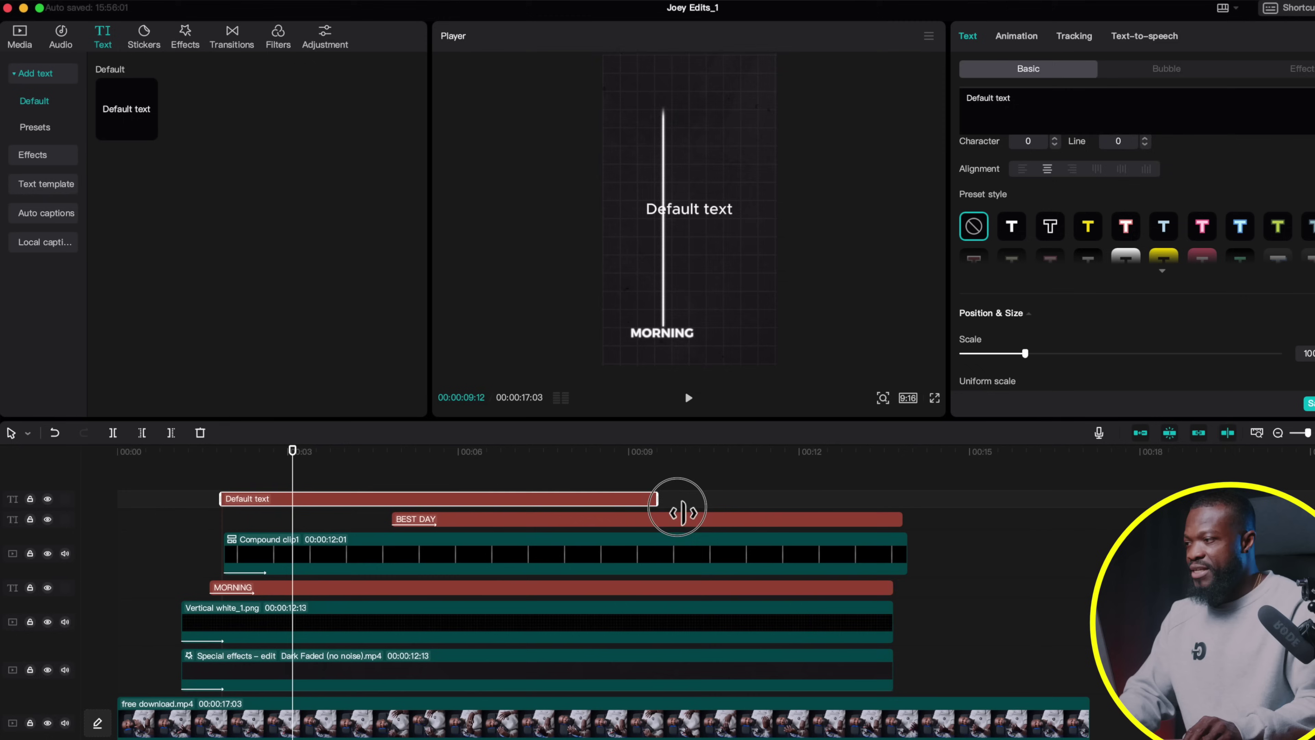
drag(683, 512, 890, 510)
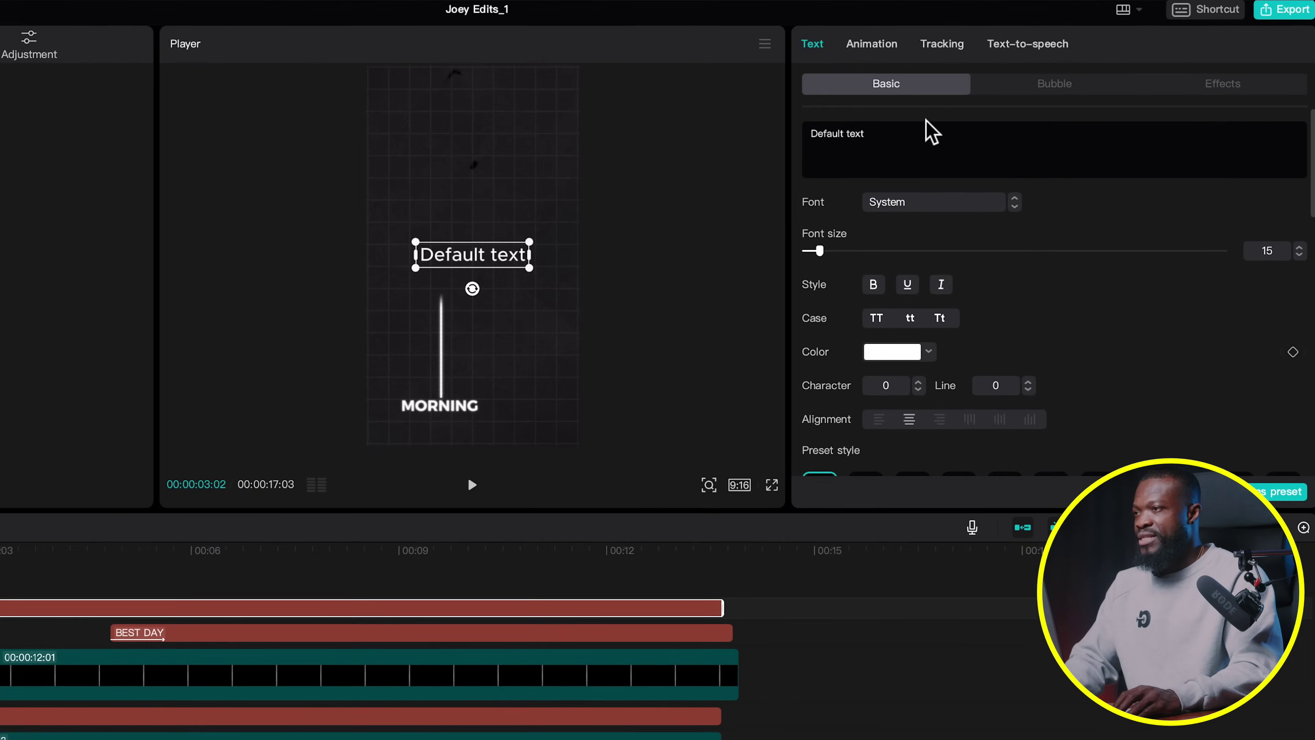
click(912, 137)
key(BackSpace)
key(BackSpace)
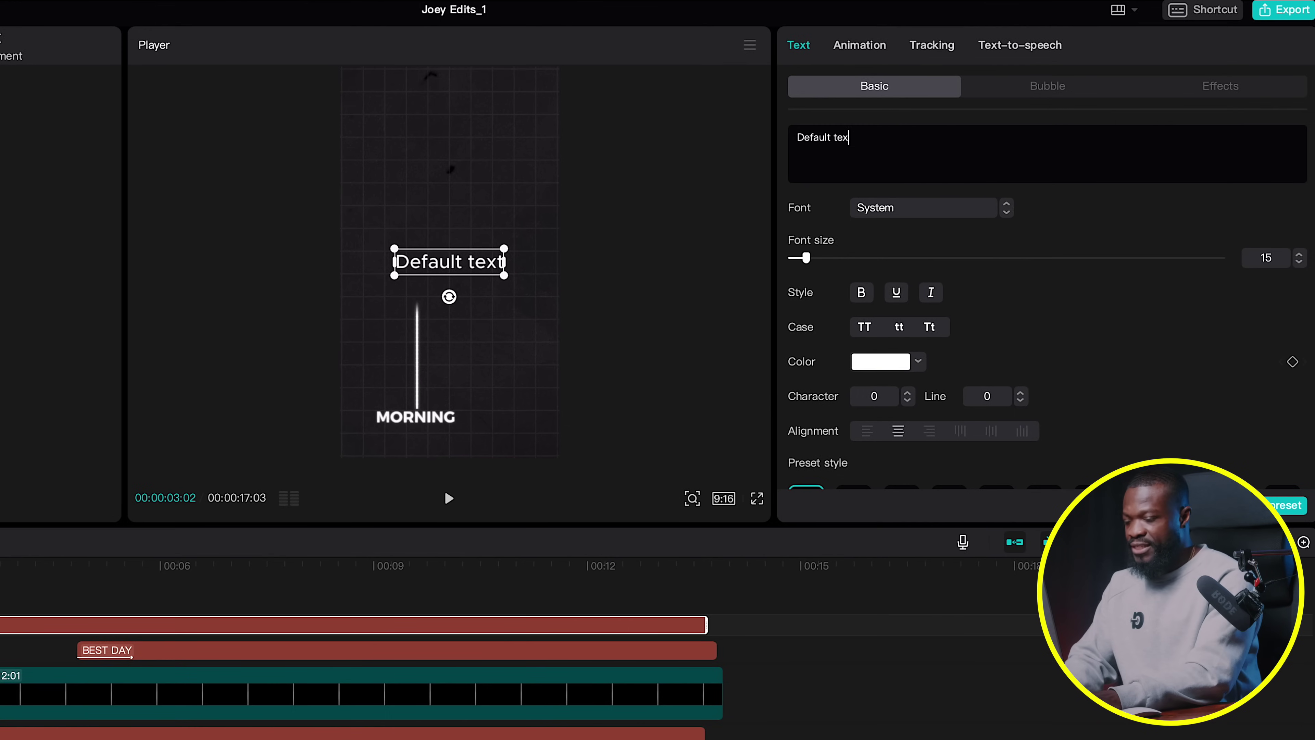
key(BackSpace)
key(BackSpace)
key(BackSpace)
key(BackSpace)
key(BackSpace)
key(BackSpace)
key(BackSpace)
key(BackSpace)
key(BackSpace)
key(BackSpace)
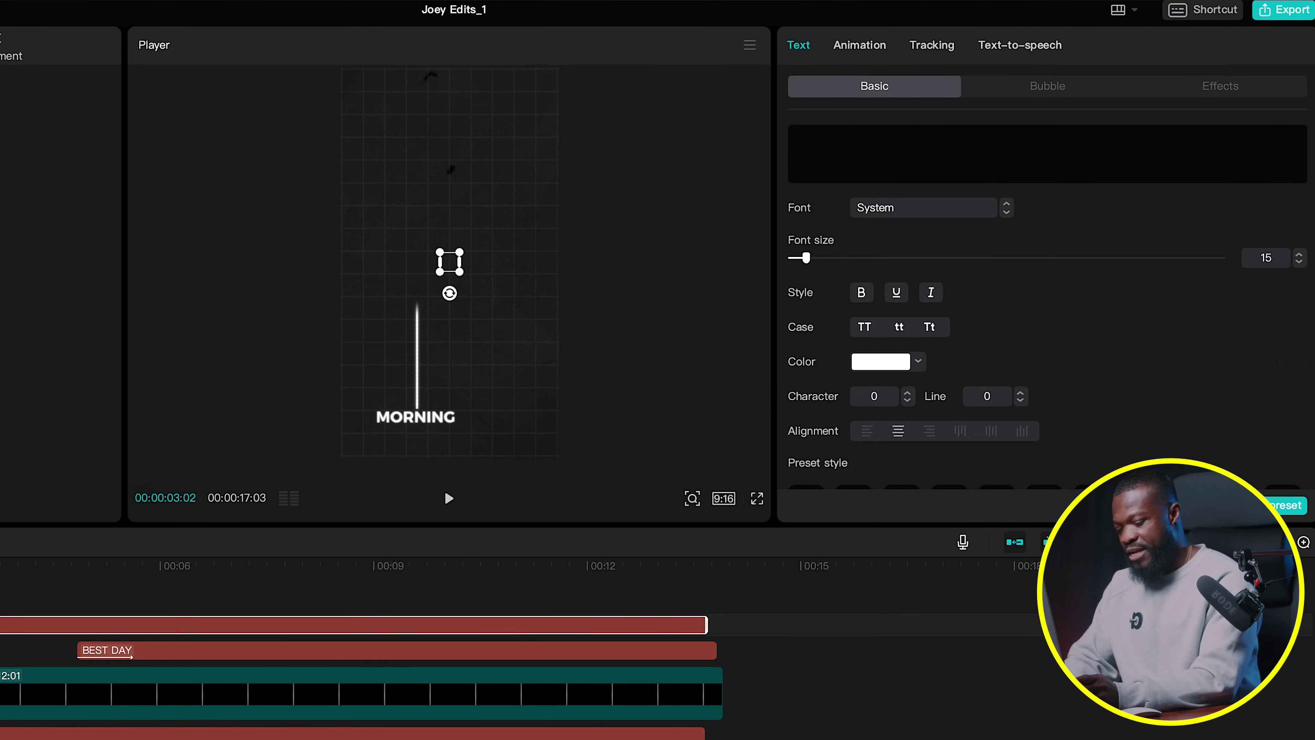
text(.)
Step: Set the period's font size to 135 and place the resulting dot on the line a little above MORNING
drag(808, 257, 980, 257)
drag(452, 310, 420, 349)
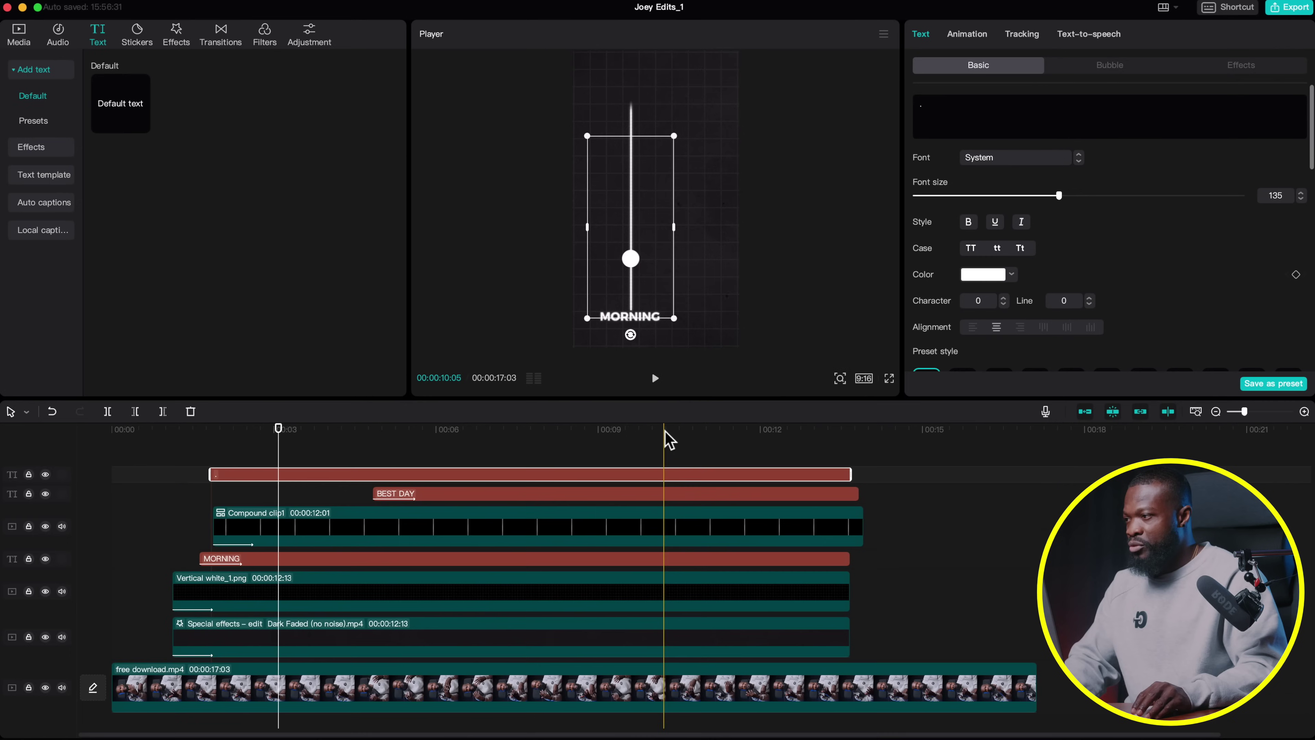
Step: Duplicate the dot clip twice onto new tracks above, spacing the copies evenly up the fully revealed line
click(546, 518)
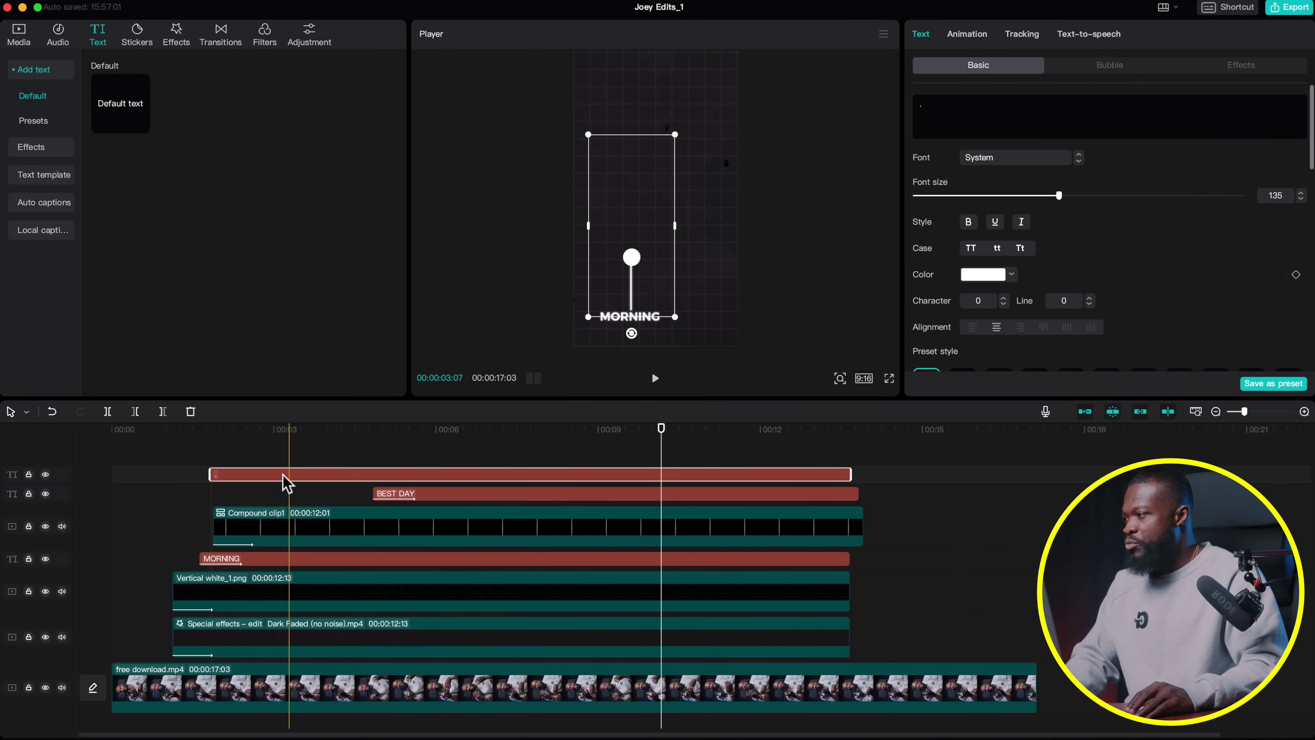
drag(264, 481, 264, 463)
drag(646, 270, 647, 211)
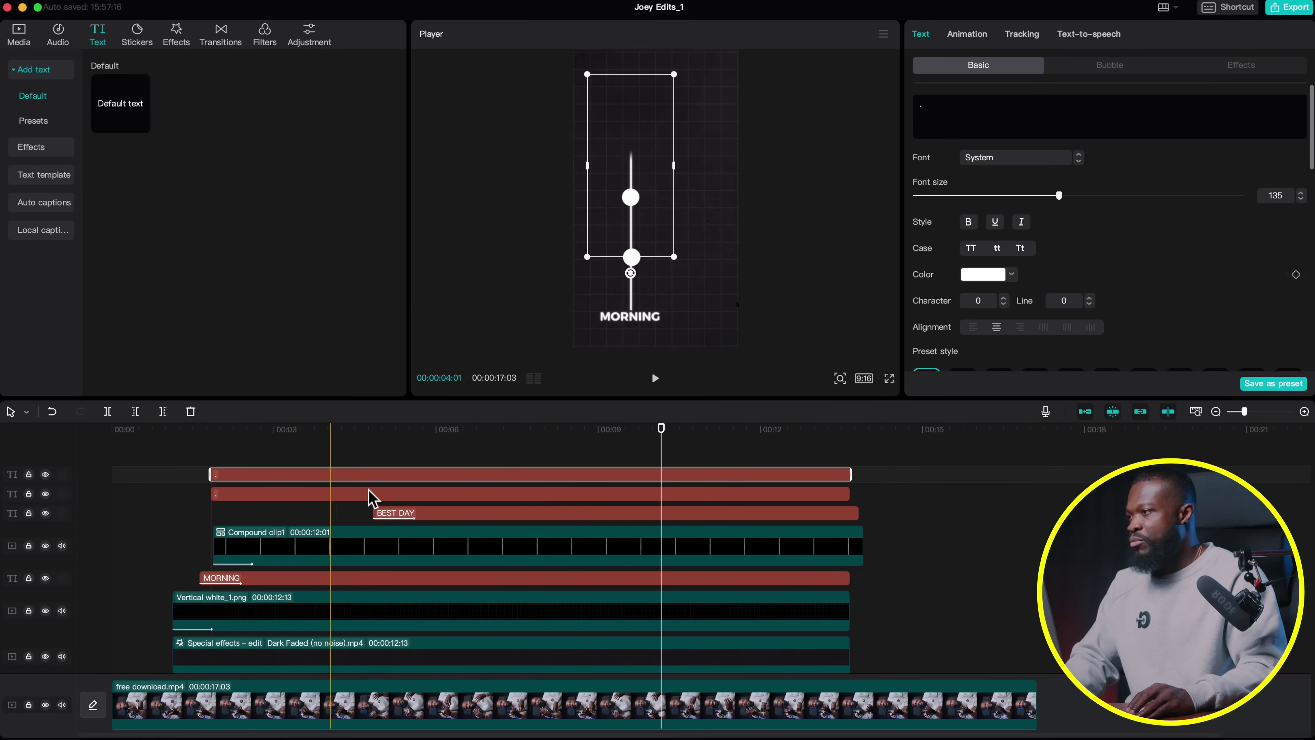
drag(309, 482, 309, 438)
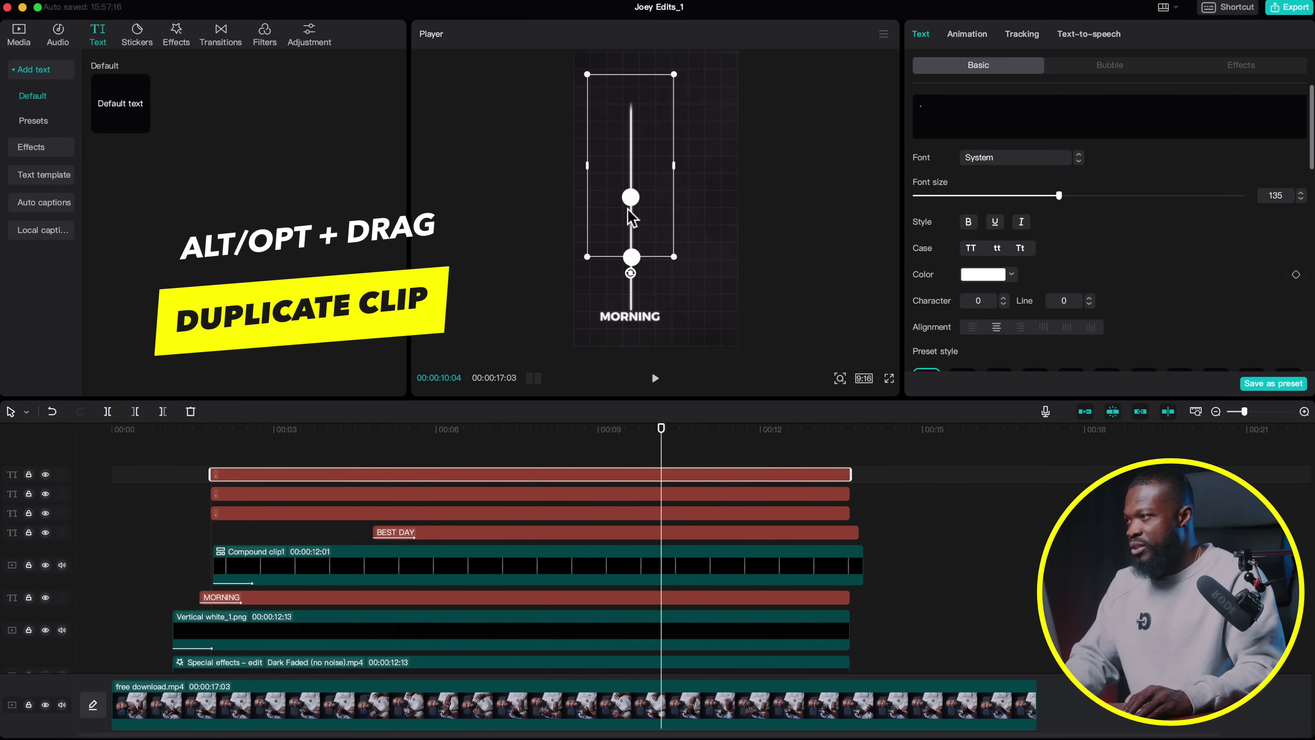
drag(644, 204, 645, 145)
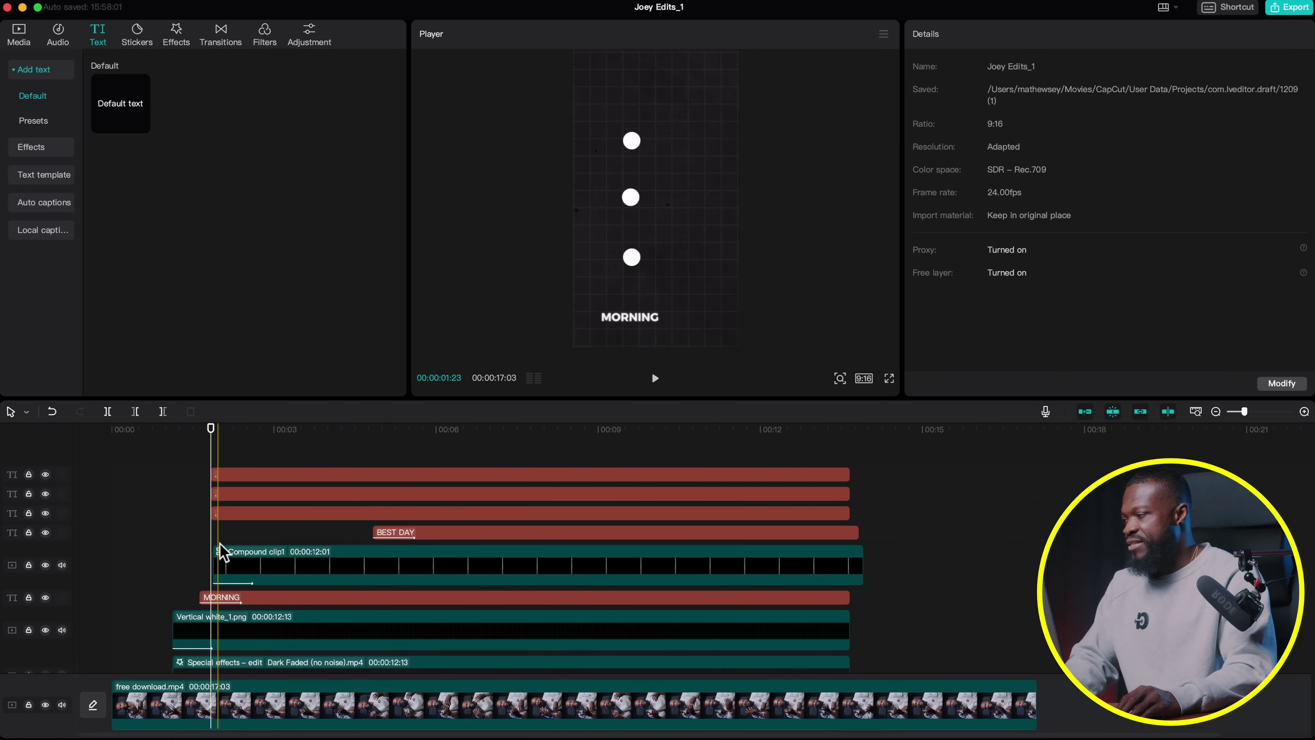
Step: Apply the Fade In entrance animation to the three dot clips and preview the sequence
click(232, 523)
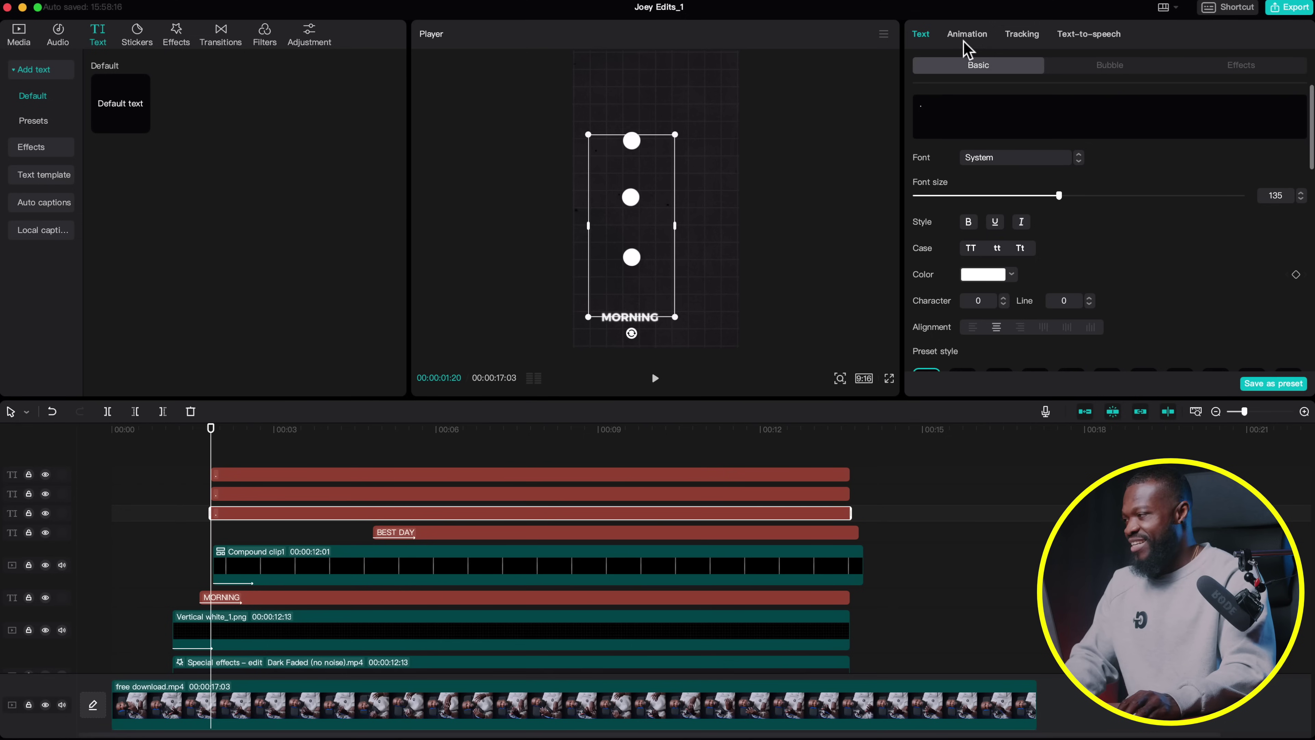
click(968, 36)
scroll(1030, 140, up, 10)
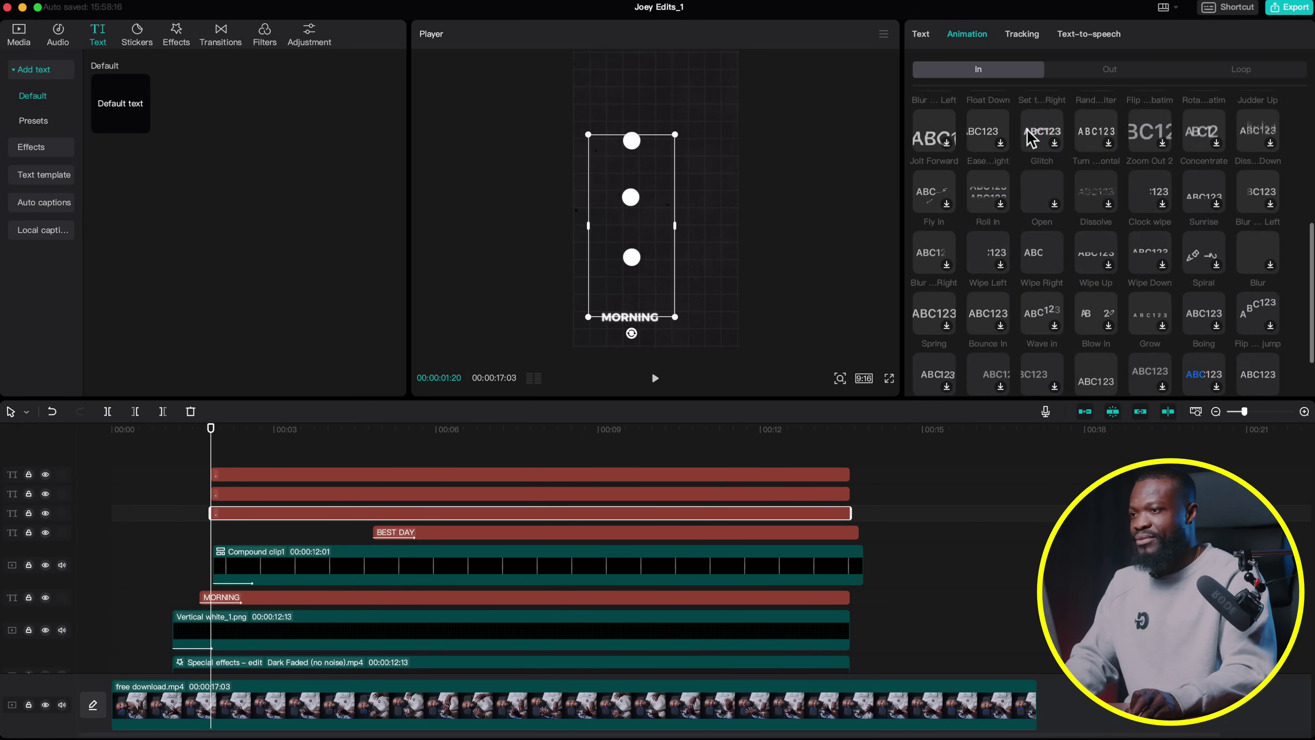
click(1259, 127)
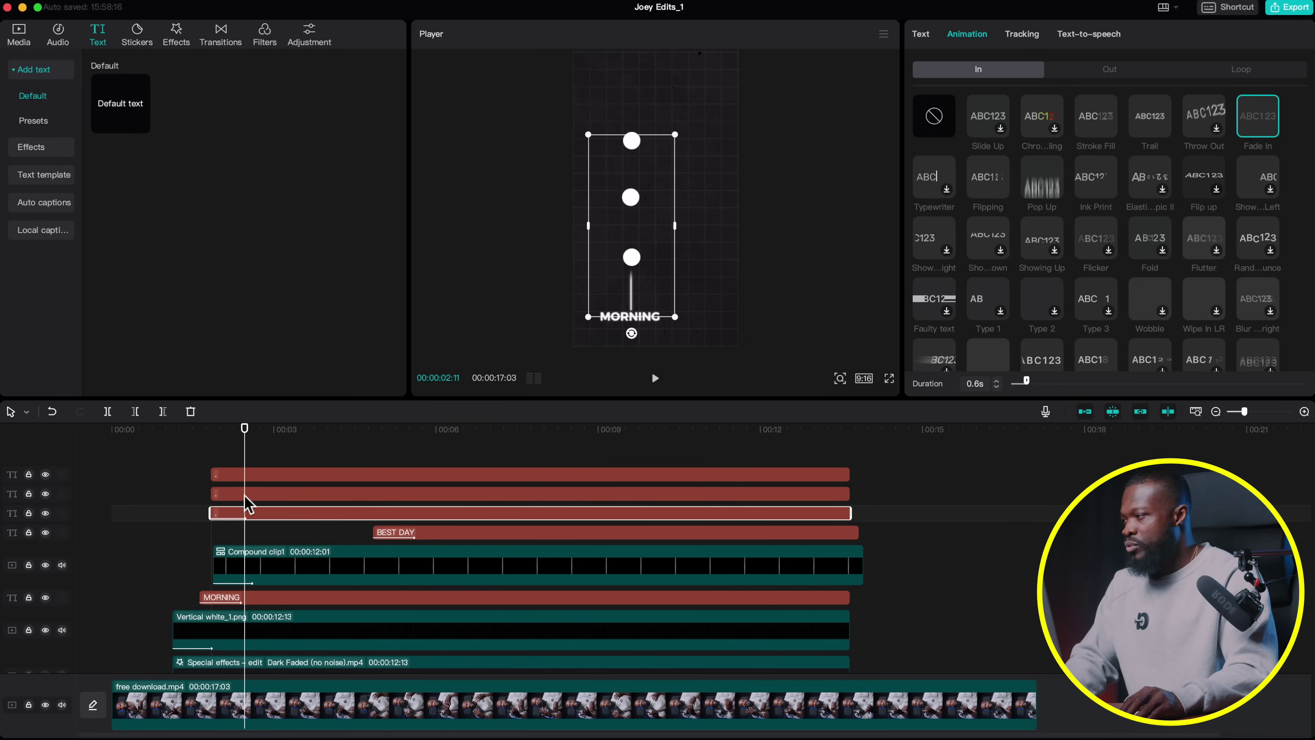
click(161, 475)
click(655, 378)
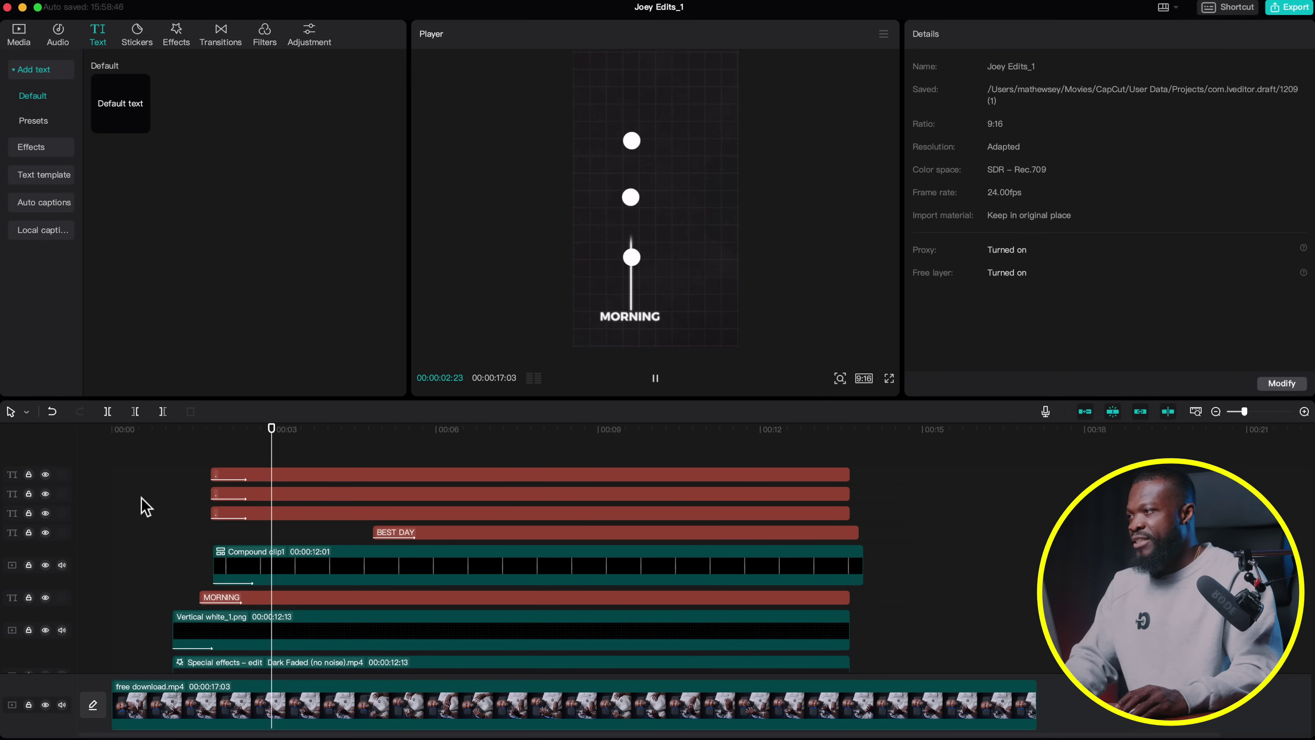
key(space)
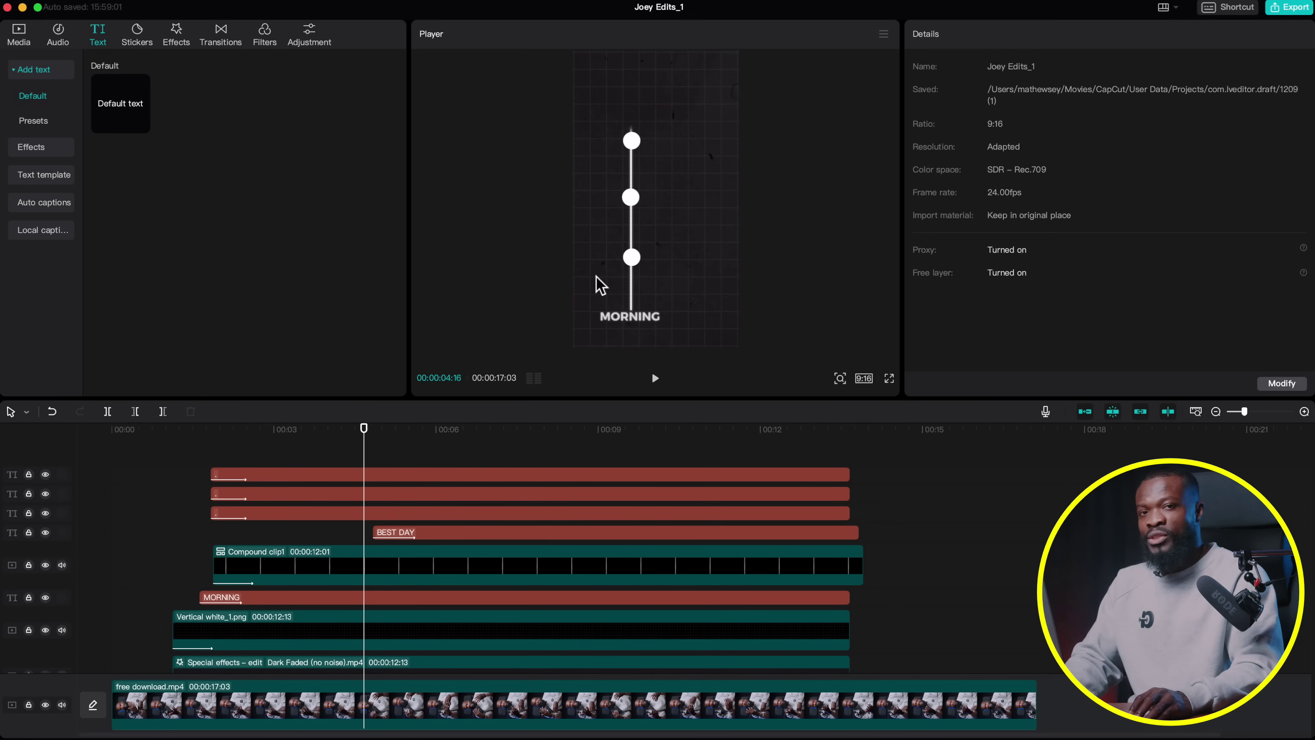
Step: Duplicate the lowest dot's clip onto a new track and start the copy at about 2.4 seconds, when the line reaches the dot
click(231, 514)
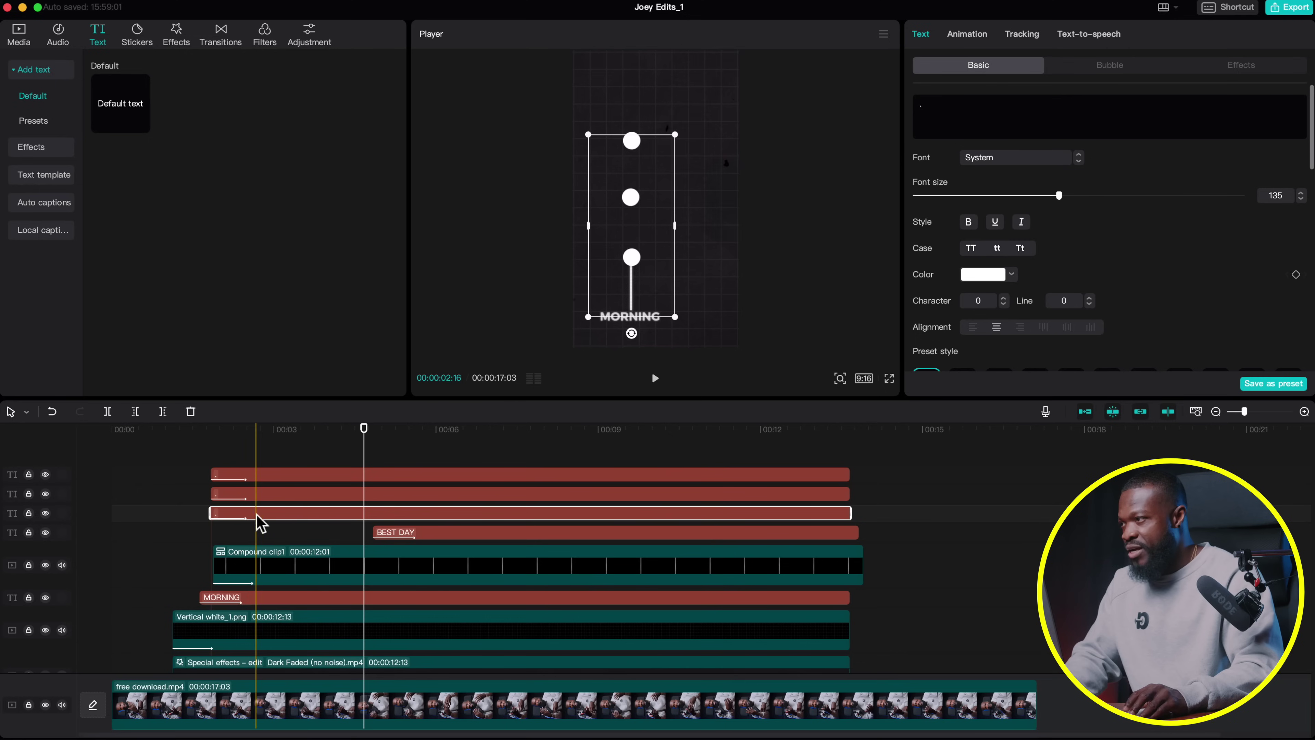
click(254, 446)
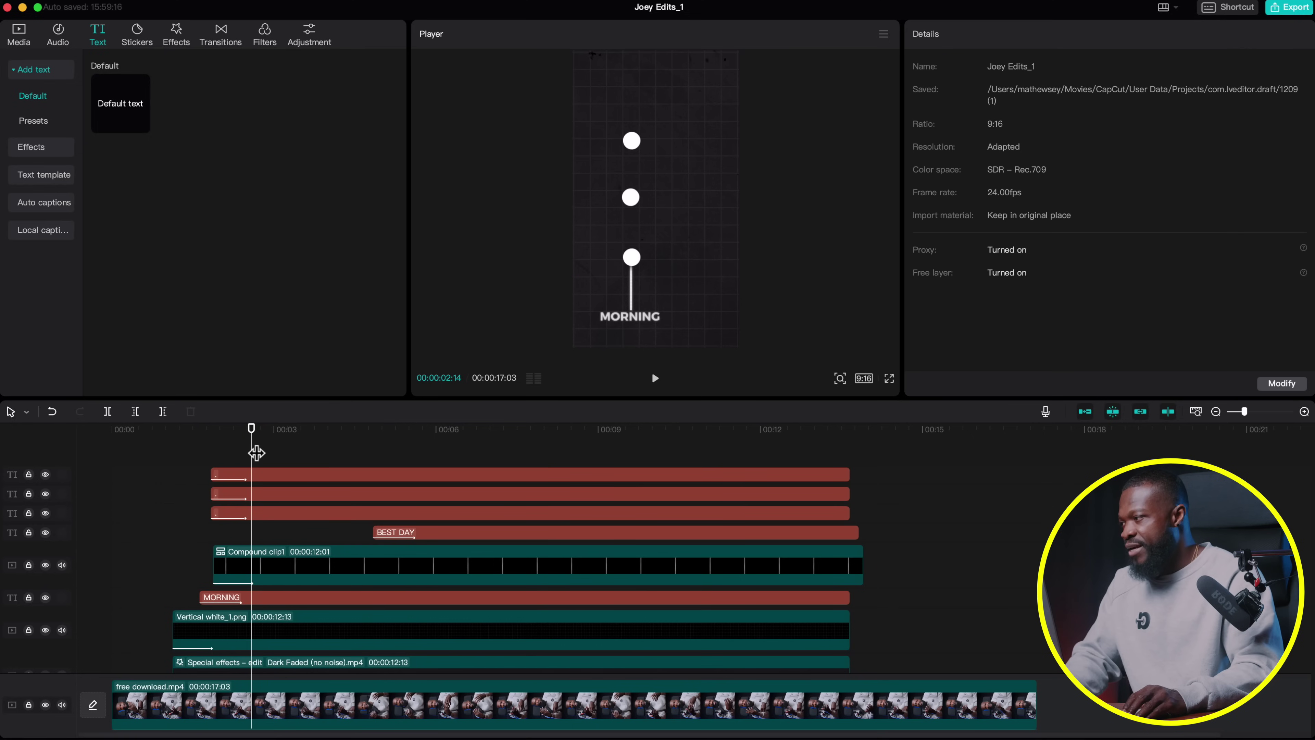
click(270, 514)
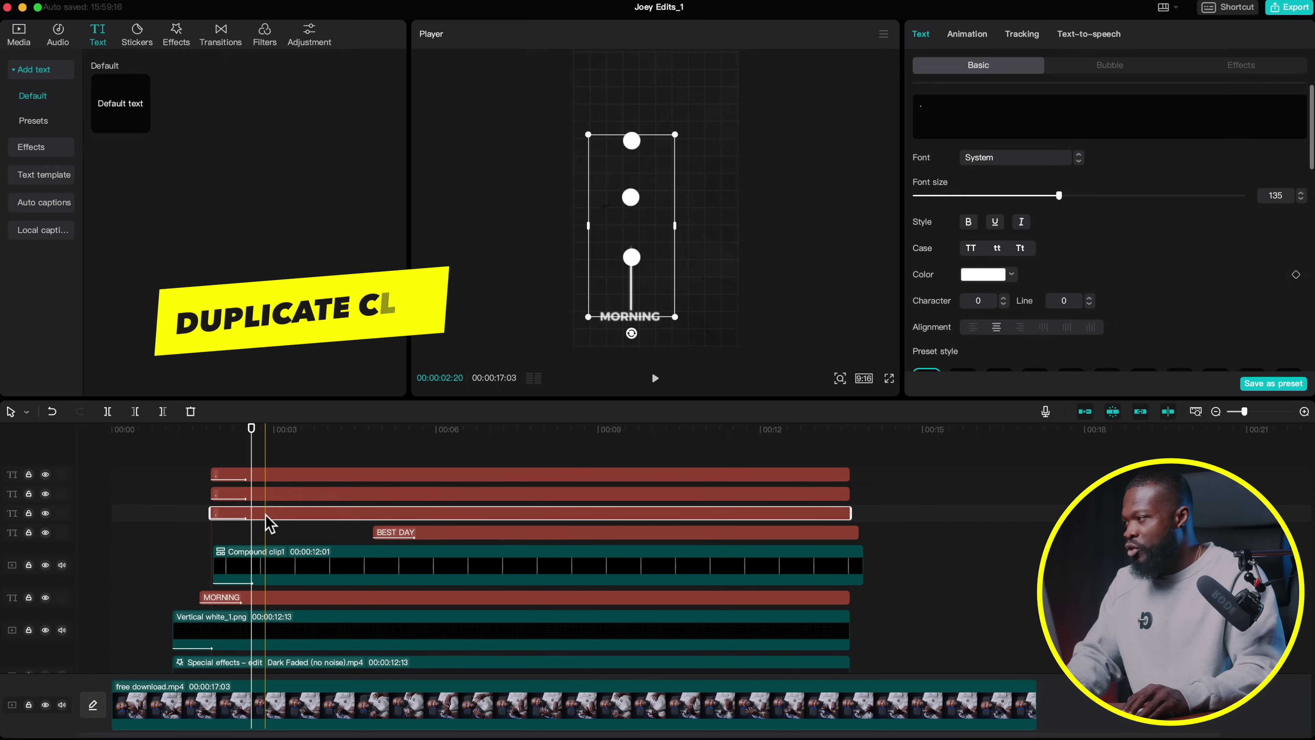
drag(268, 522, 263, 506)
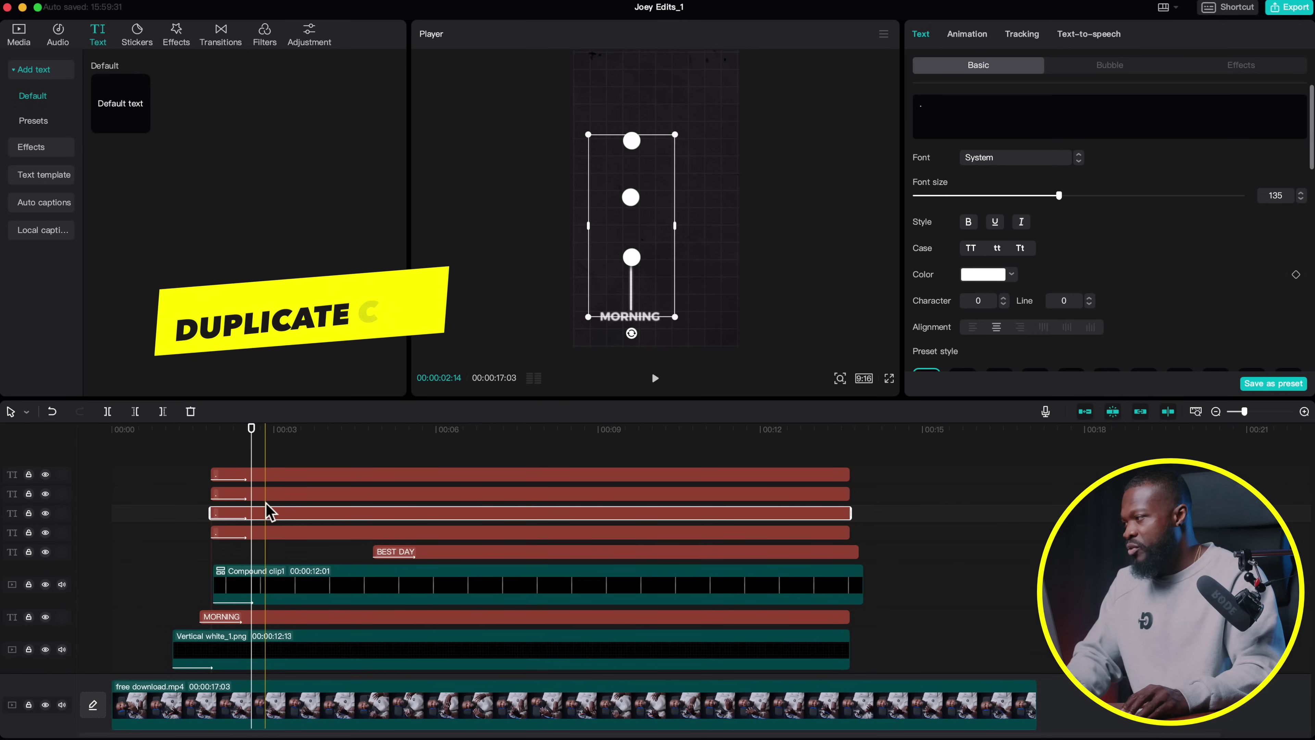
drag(259, 514, 288, 518)
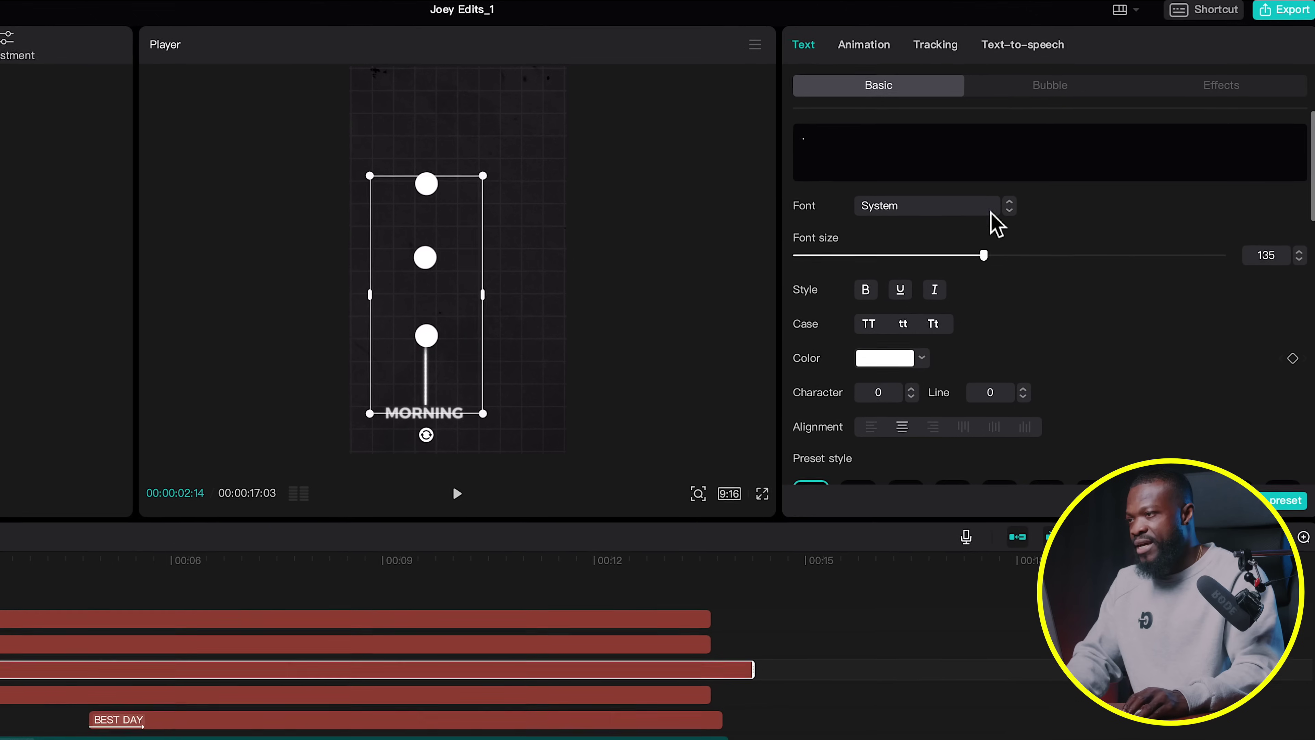
Step: Recolor the copied lowest dot bright green and preview its change from white
click(903, 359)
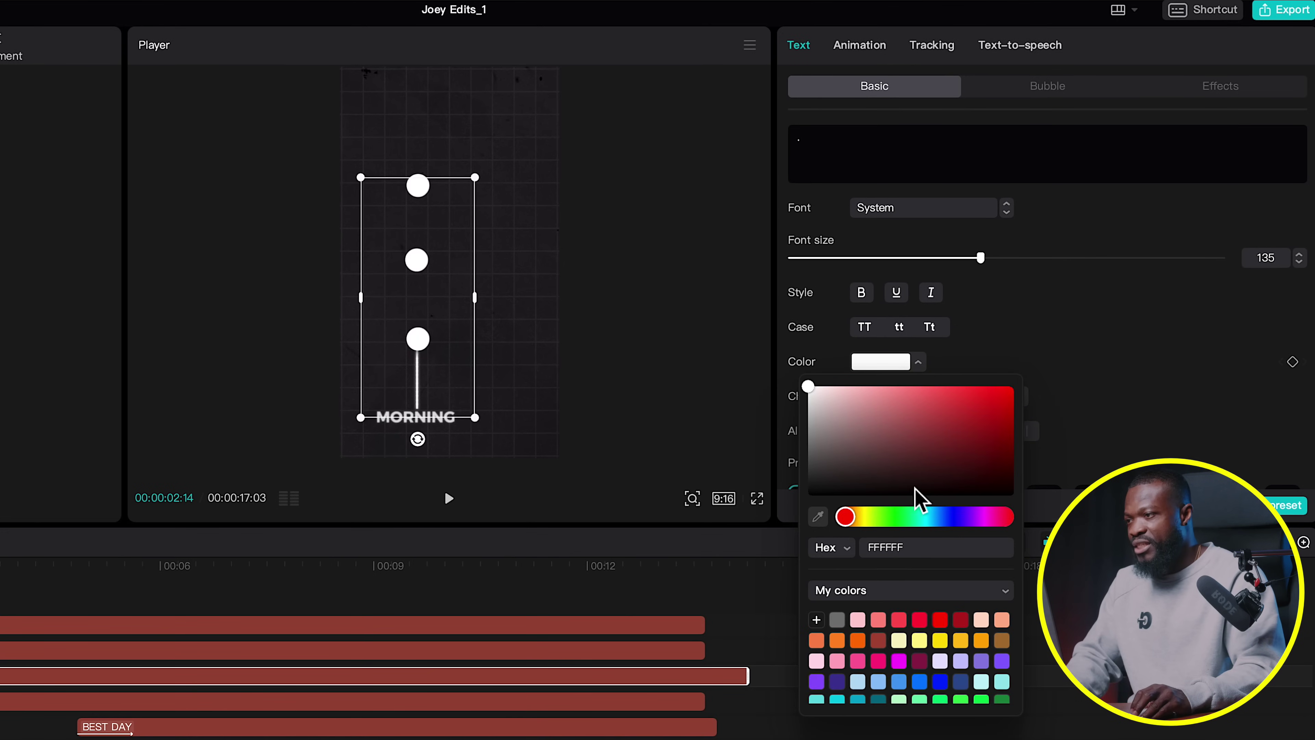
click(981, 701)
click(1034, 338)
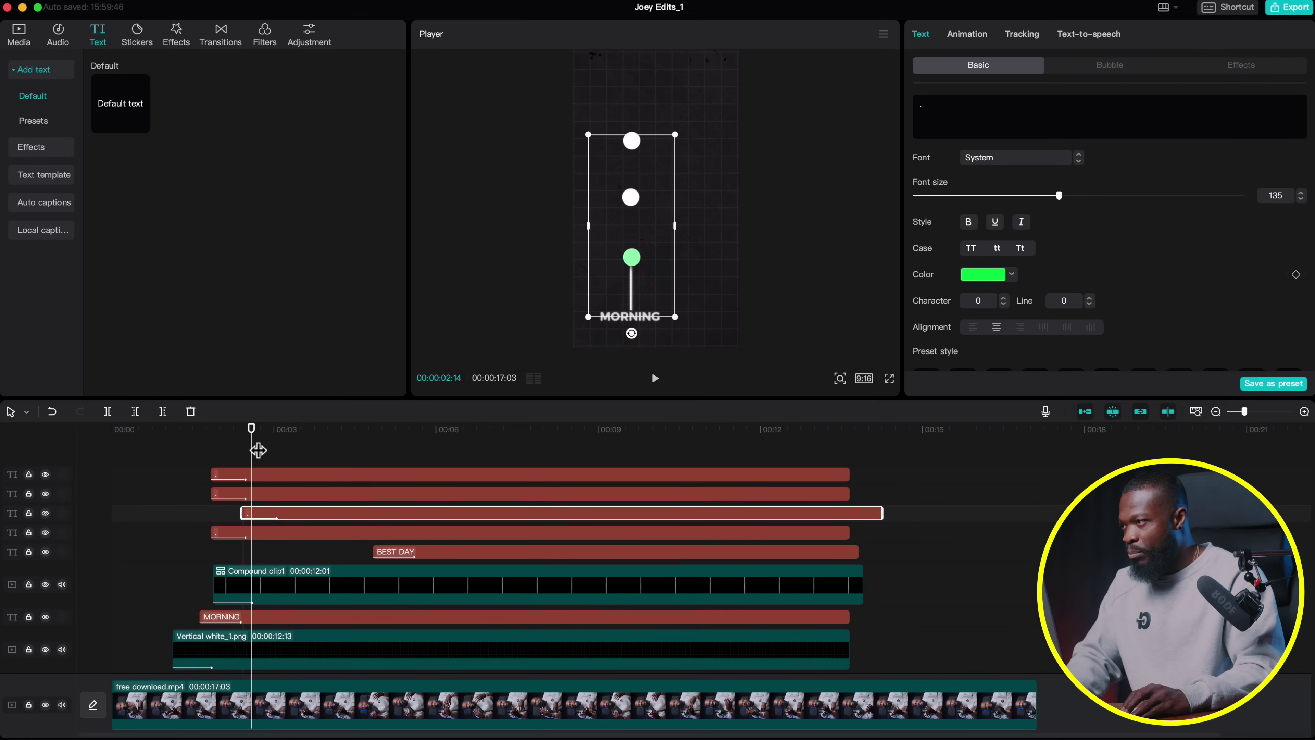
click(190, 445)
key(space)
click(193, 456)
key(space)
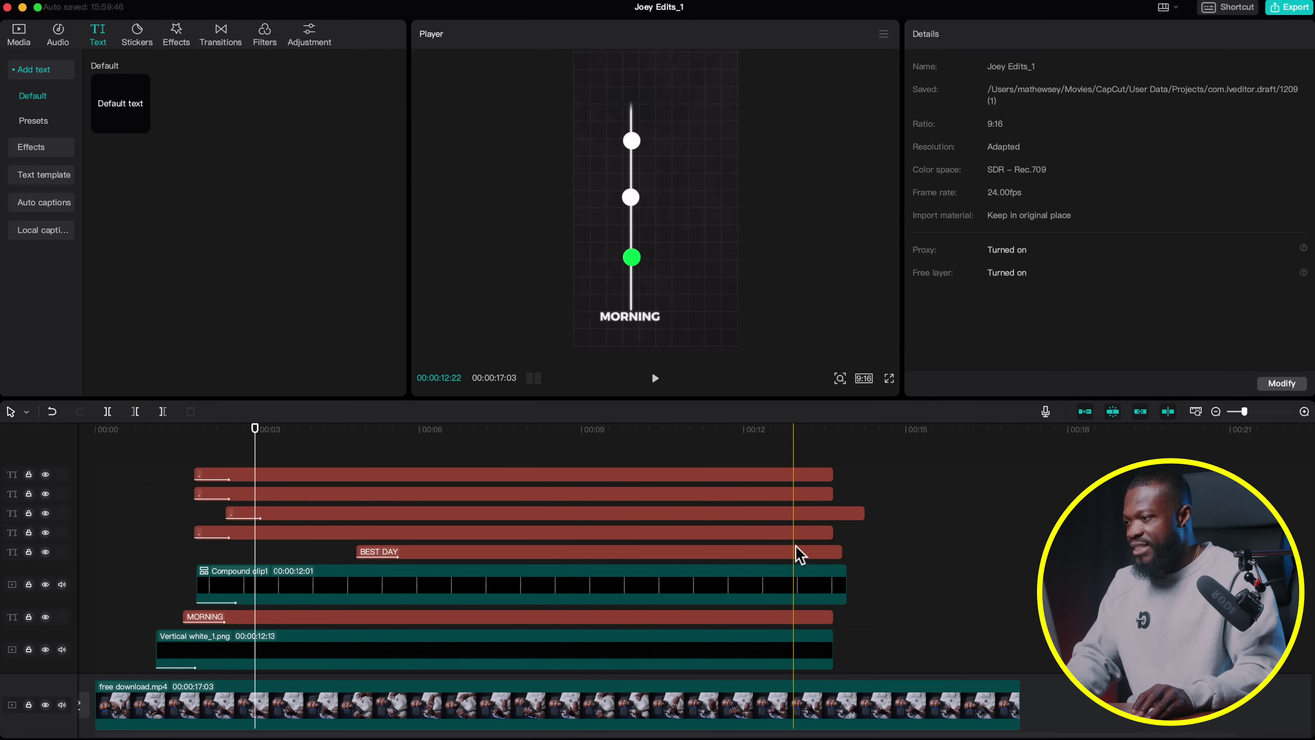
Step: Trim the end of the original white lowest dot clip to about 3 seconds, just after the green dot fades in
click(220, 538)
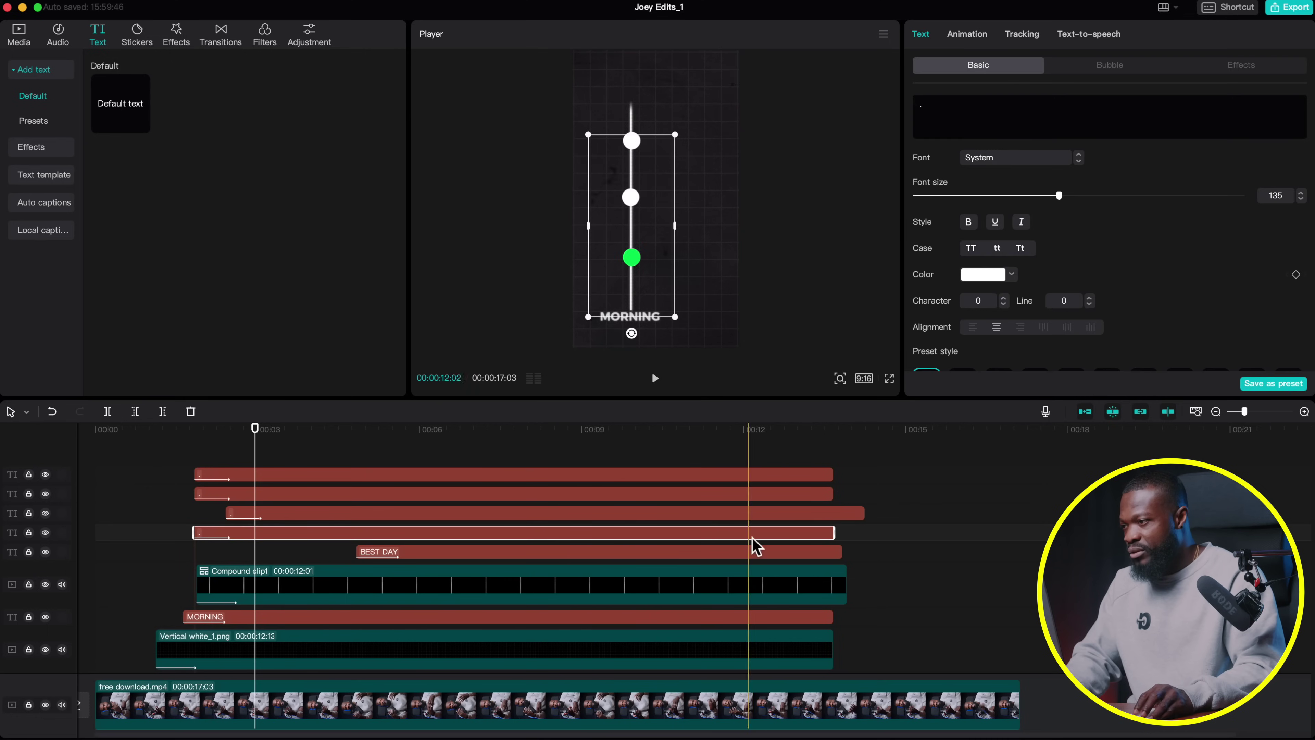
drag(833, 533, 268, 523)
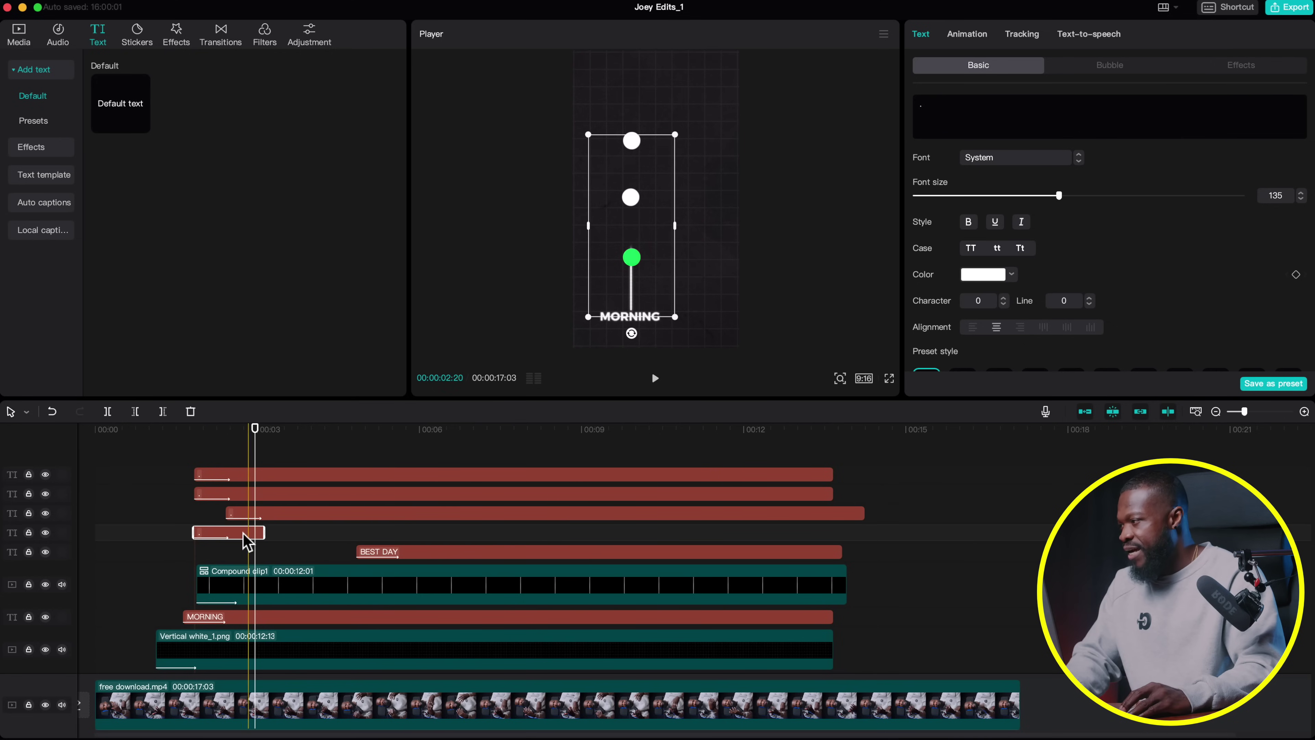
click(254, 512)
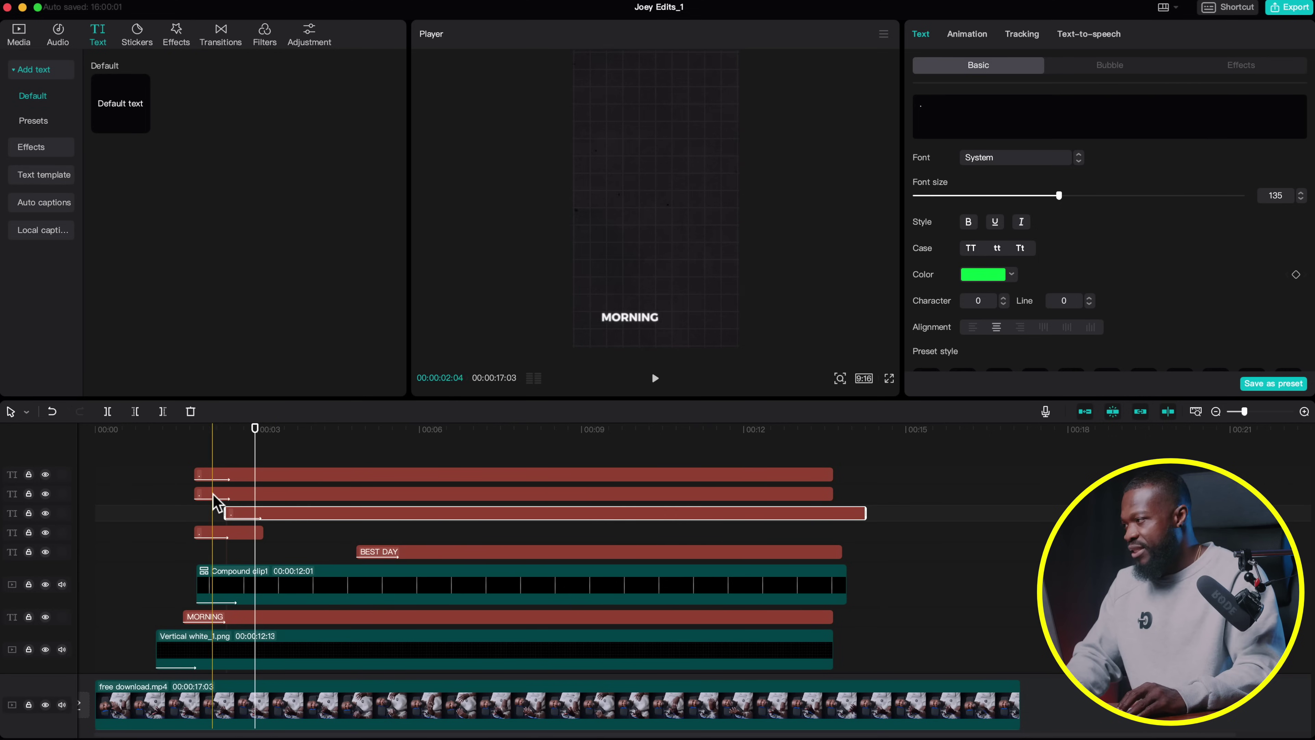
Step: Duplicate the middle dot's clip onto a new track, start the copy at about 3.4 seconds and color it green 00FF4B
click(283, 451)
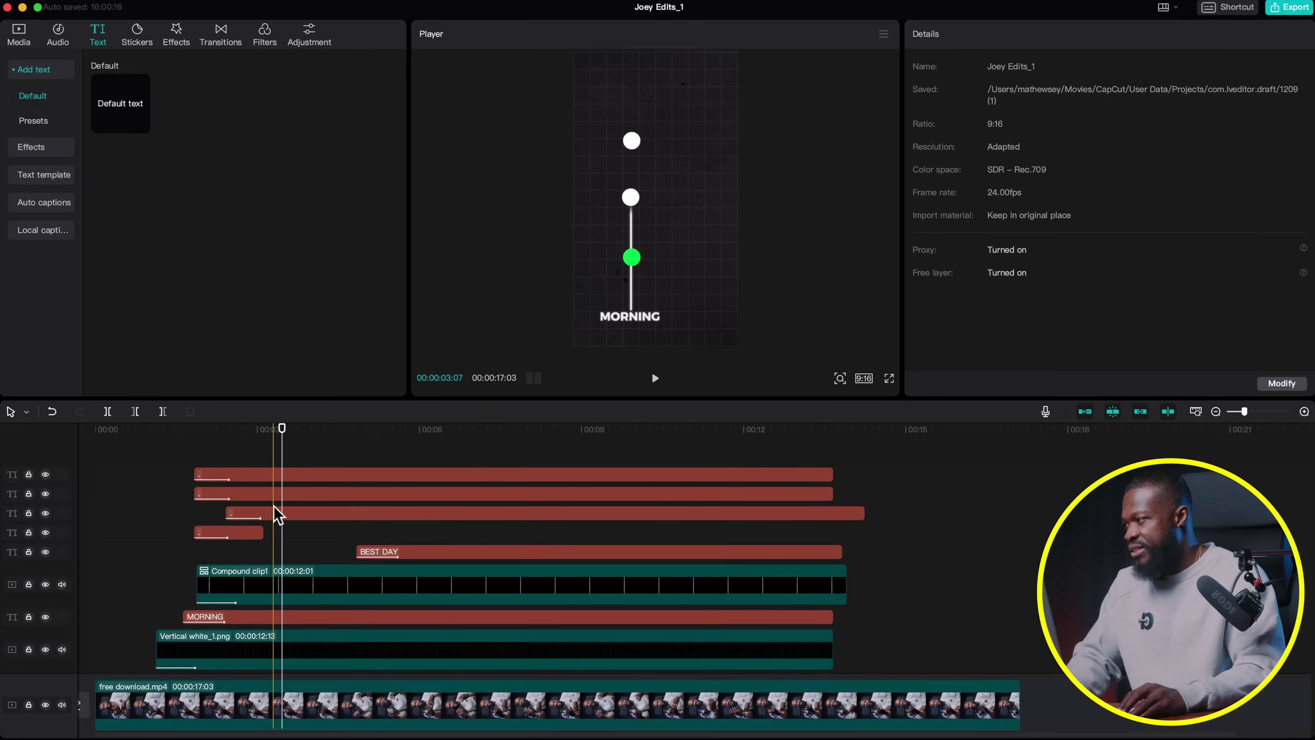
click(280, 495)
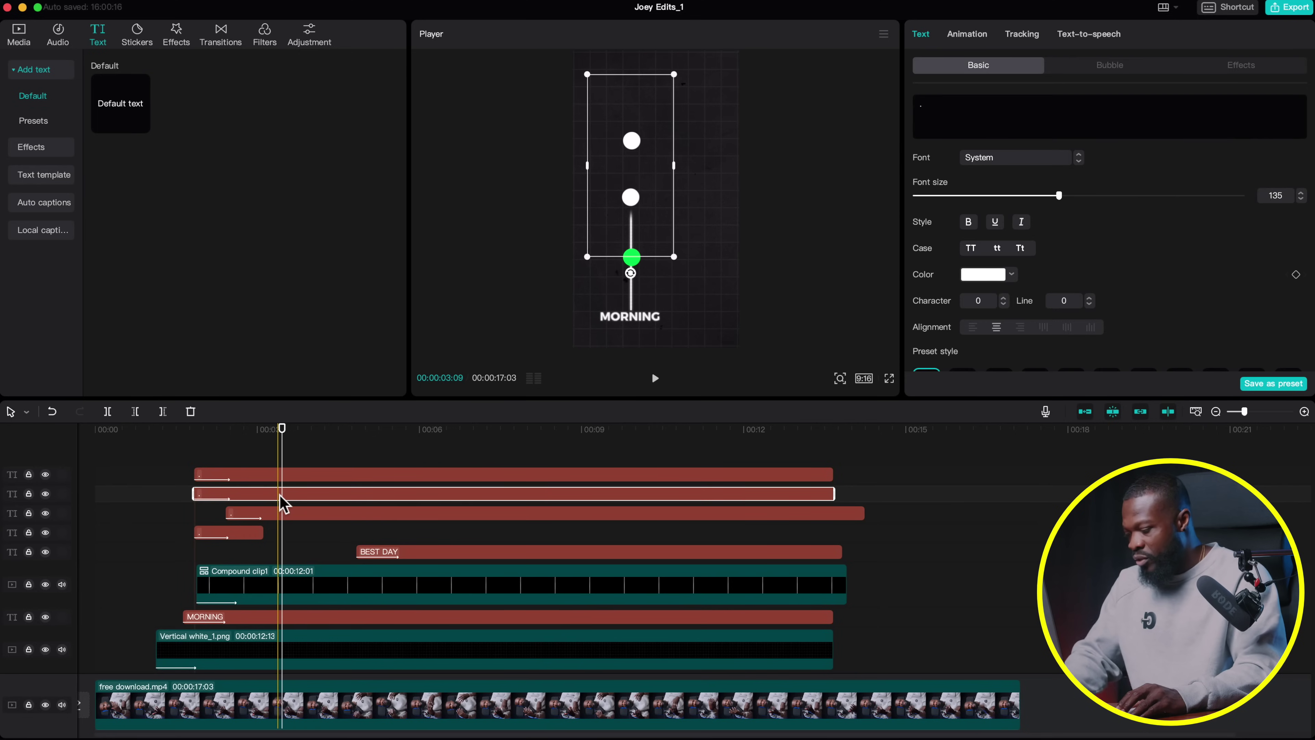
drag(280, 495, 320, 502)
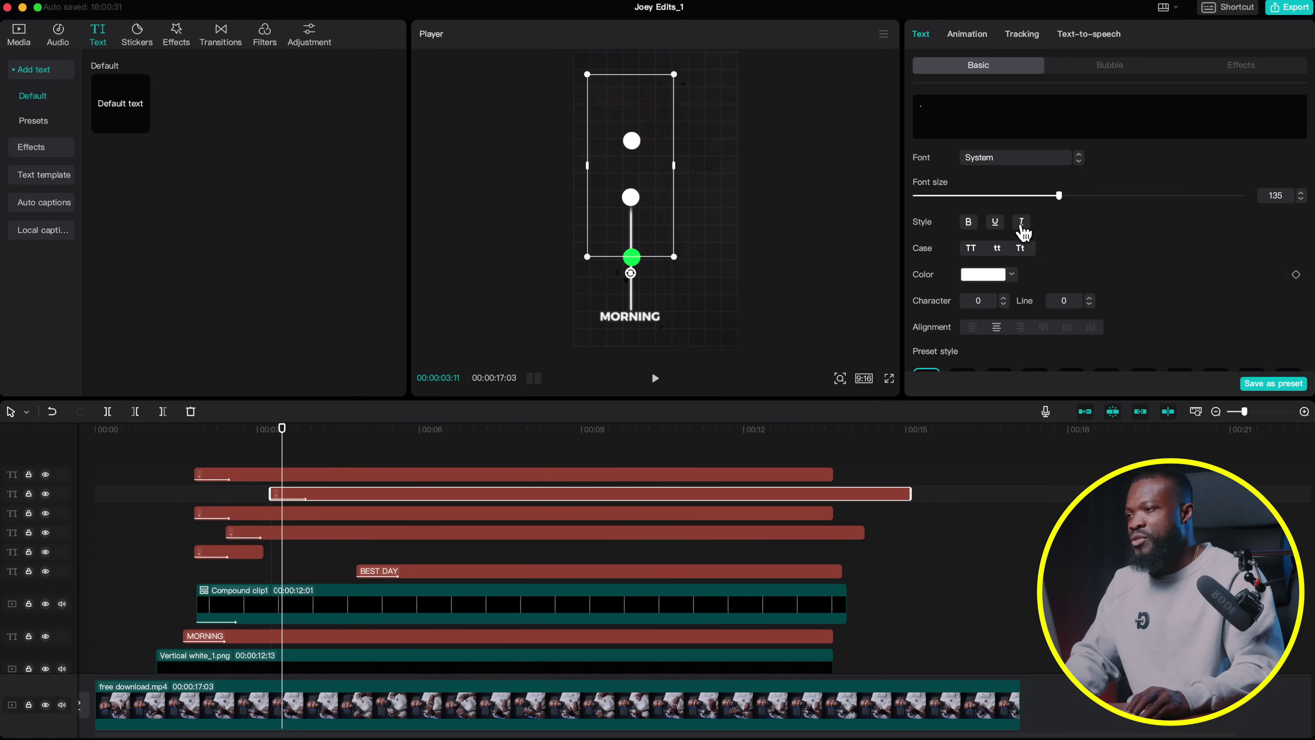
click(989, 281)
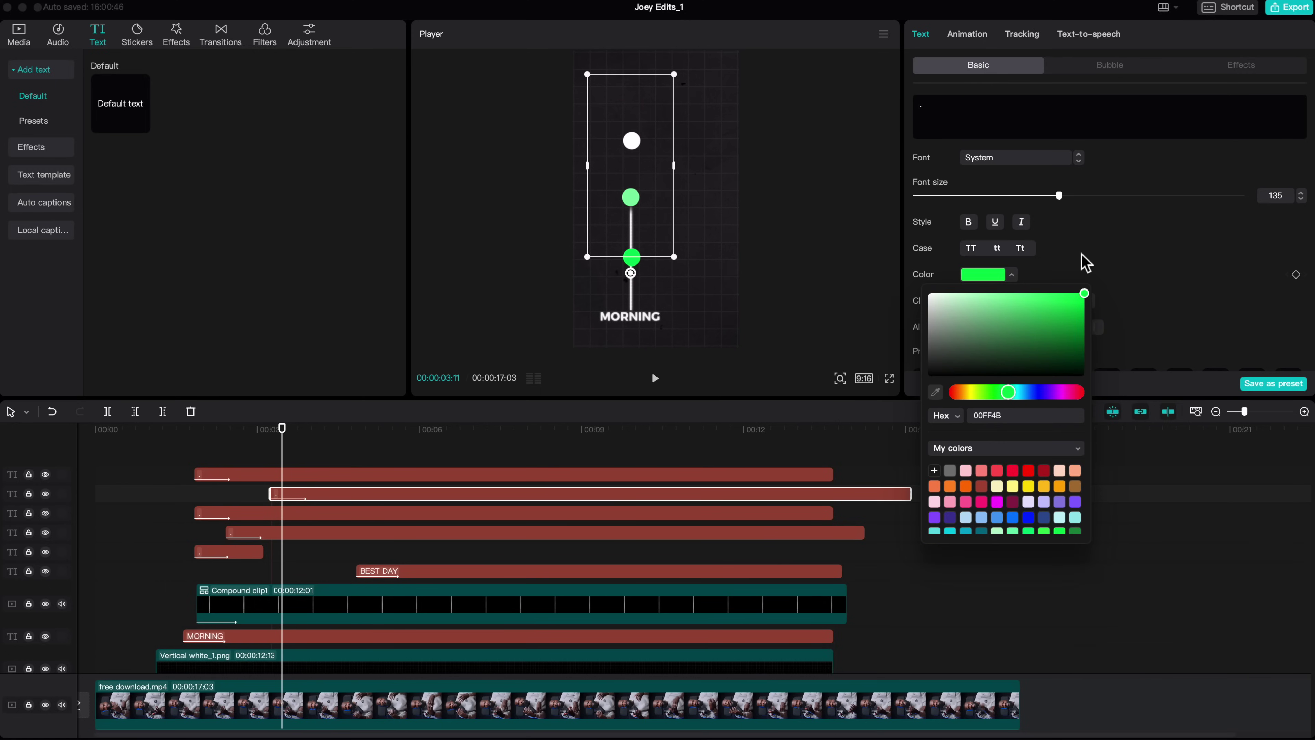
click(1086, 263)
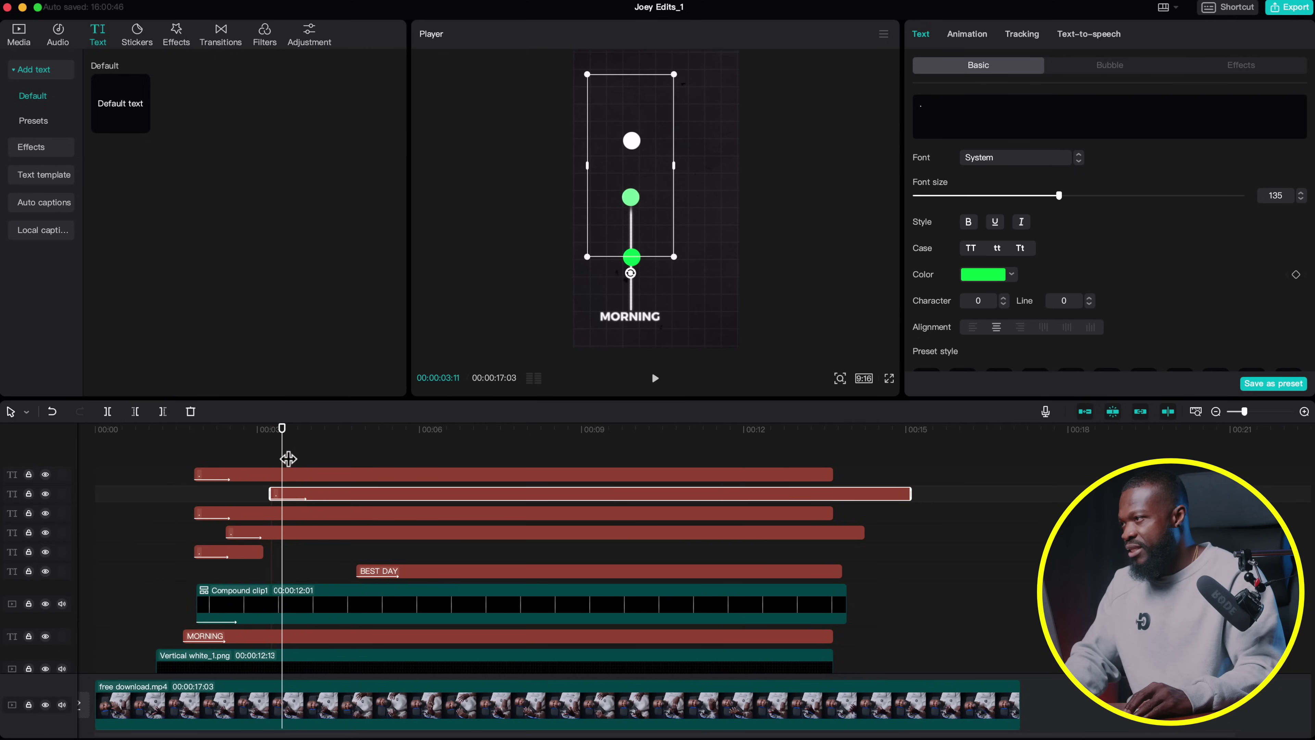
click(273, 455)
Step: Add a green copy of the highest dot on a new track, starting at about 4.2 seconds, and preview the sequence
click(312, 453)
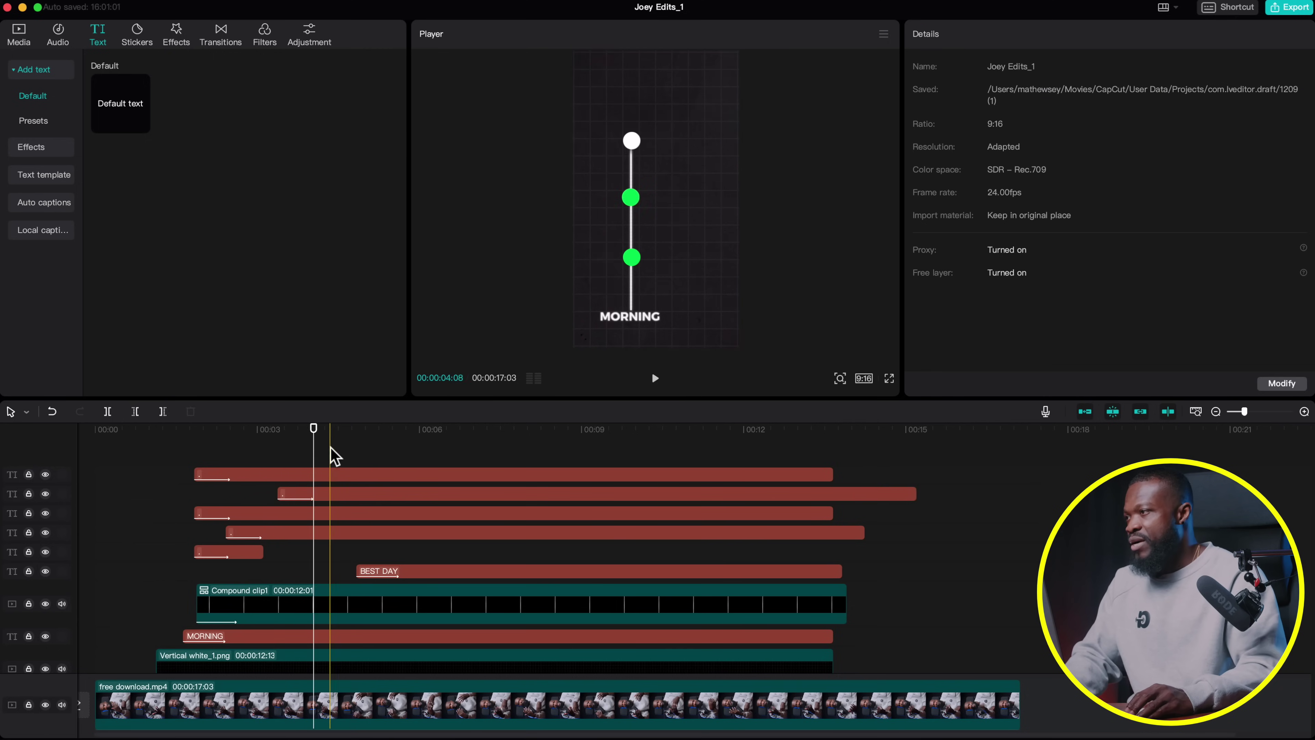
key(ctrl+v)
click(386, 476)
scroll(233, 518, left, 2)
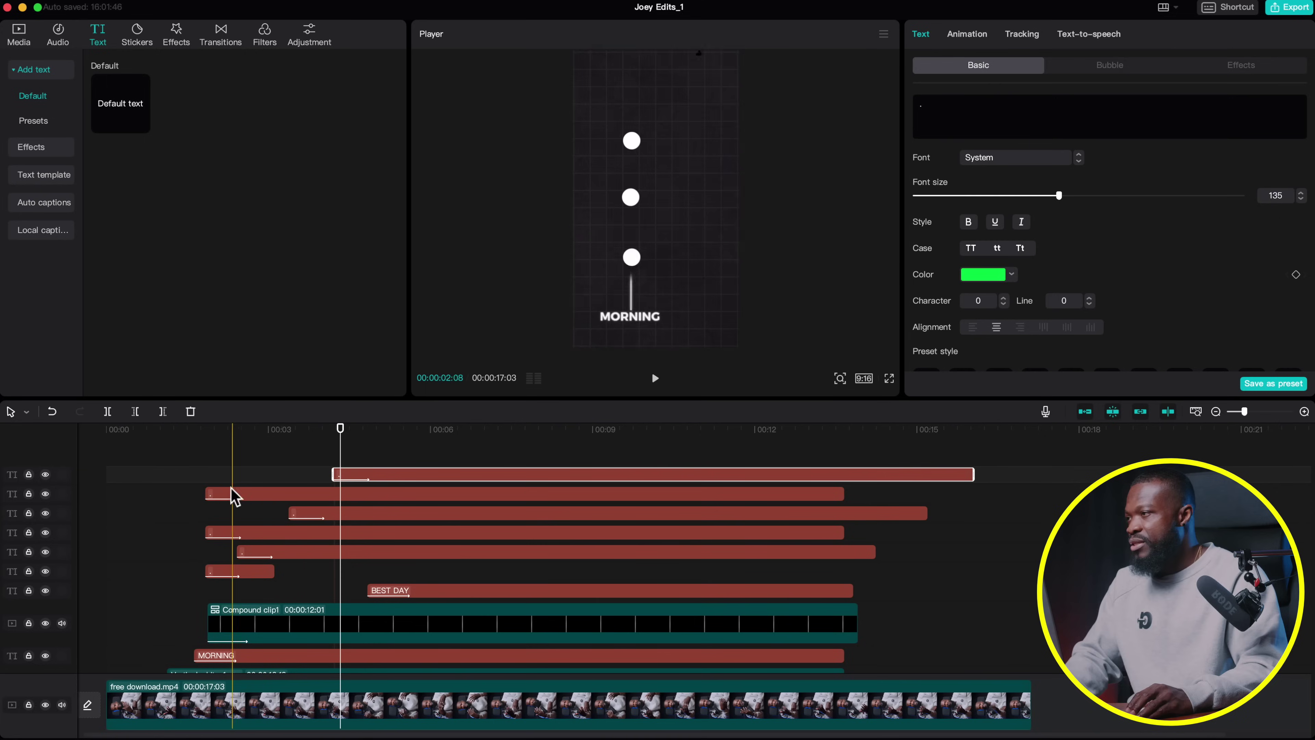
scroll(158, 477, down, 5)
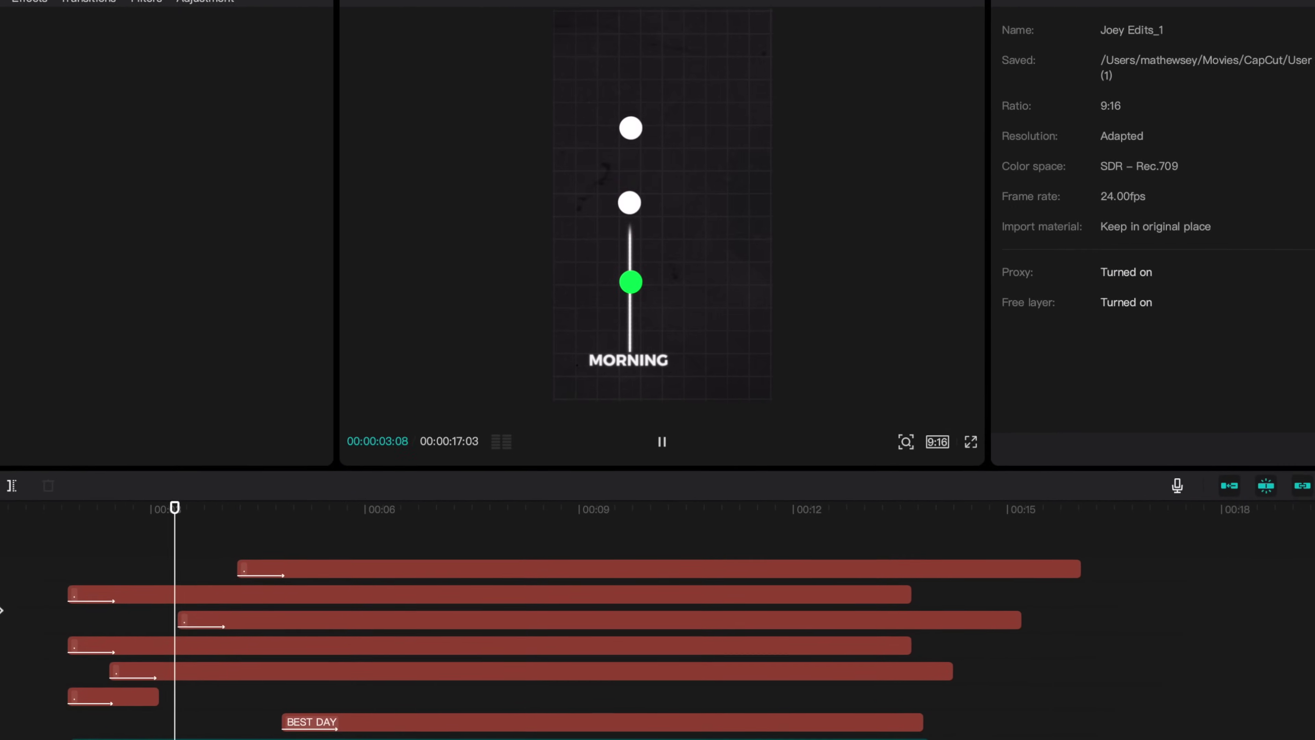
key(space)
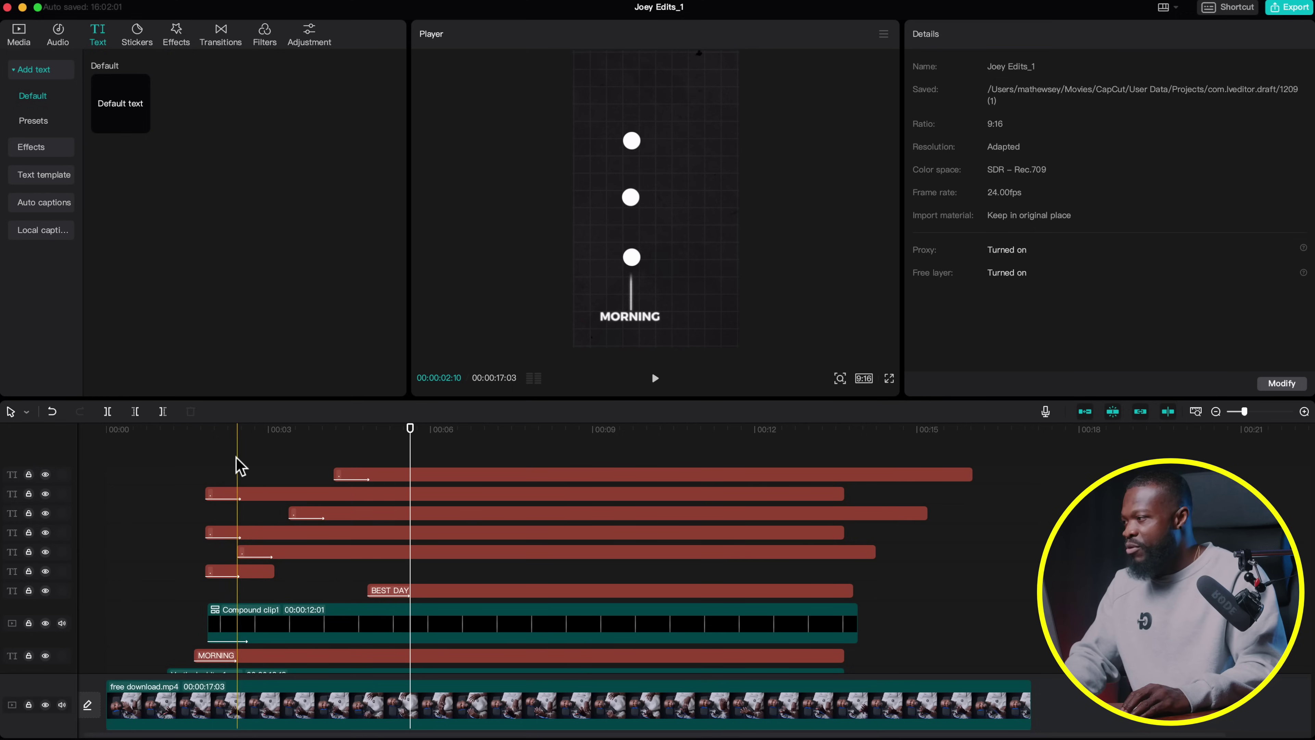
Step: Combine all the white and green dot clips into one compound clip
drag(331, 500, 385, 559)
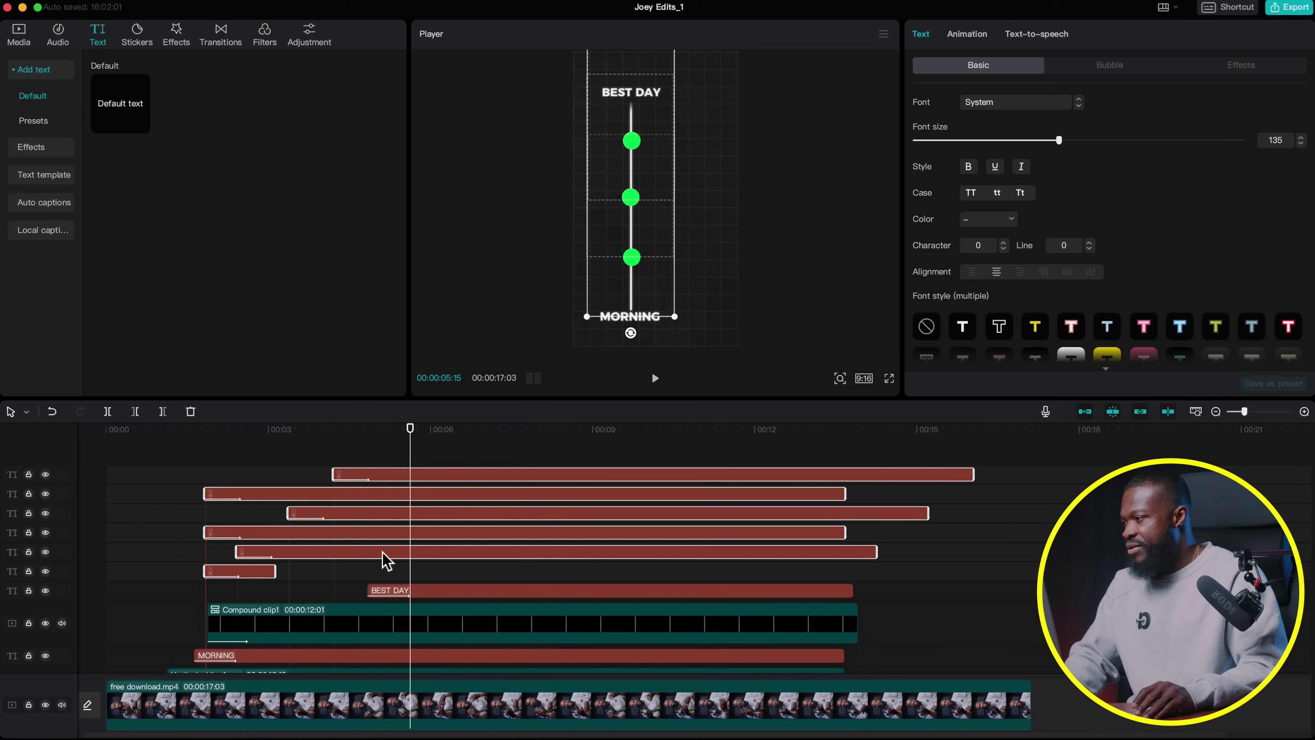
right_click(383, 553)
click(446, 673)
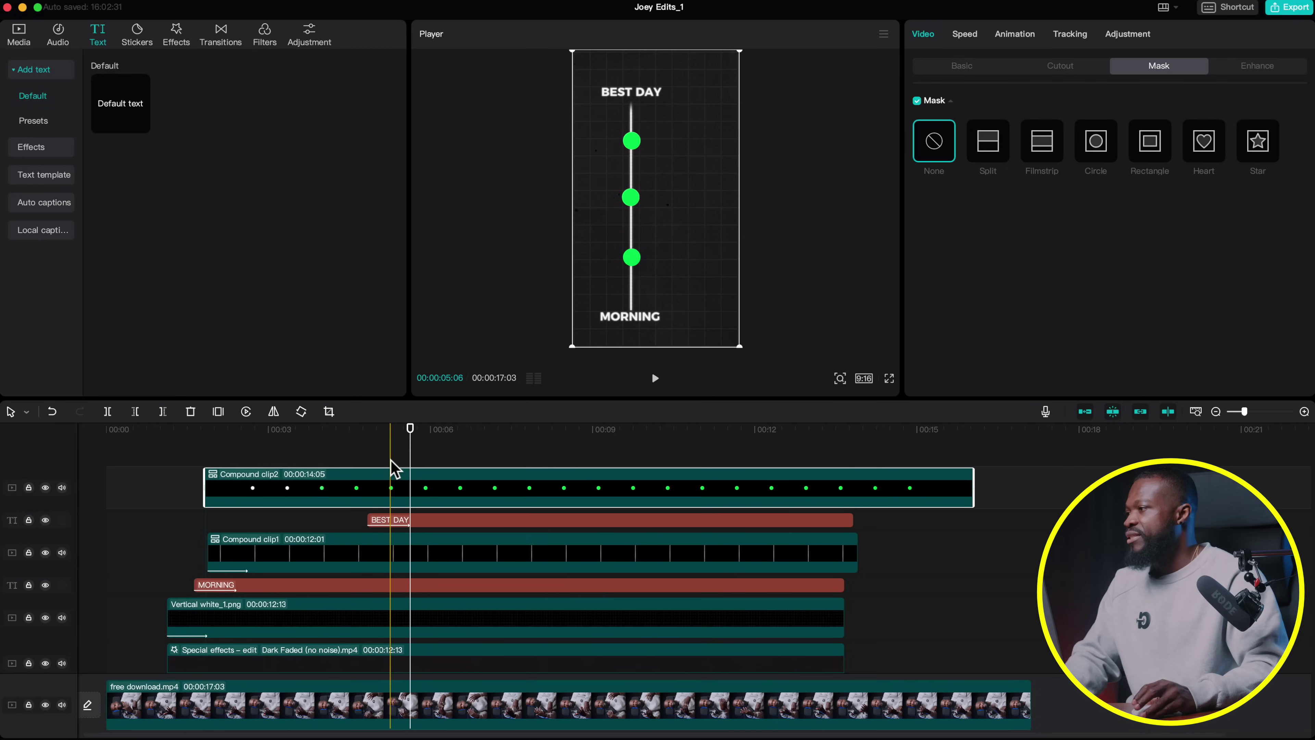
Step: Search for confetti footage and place a short section of the celebration clip, starting at its burst at 00:00:07:14, on a new track
click(20, 35)
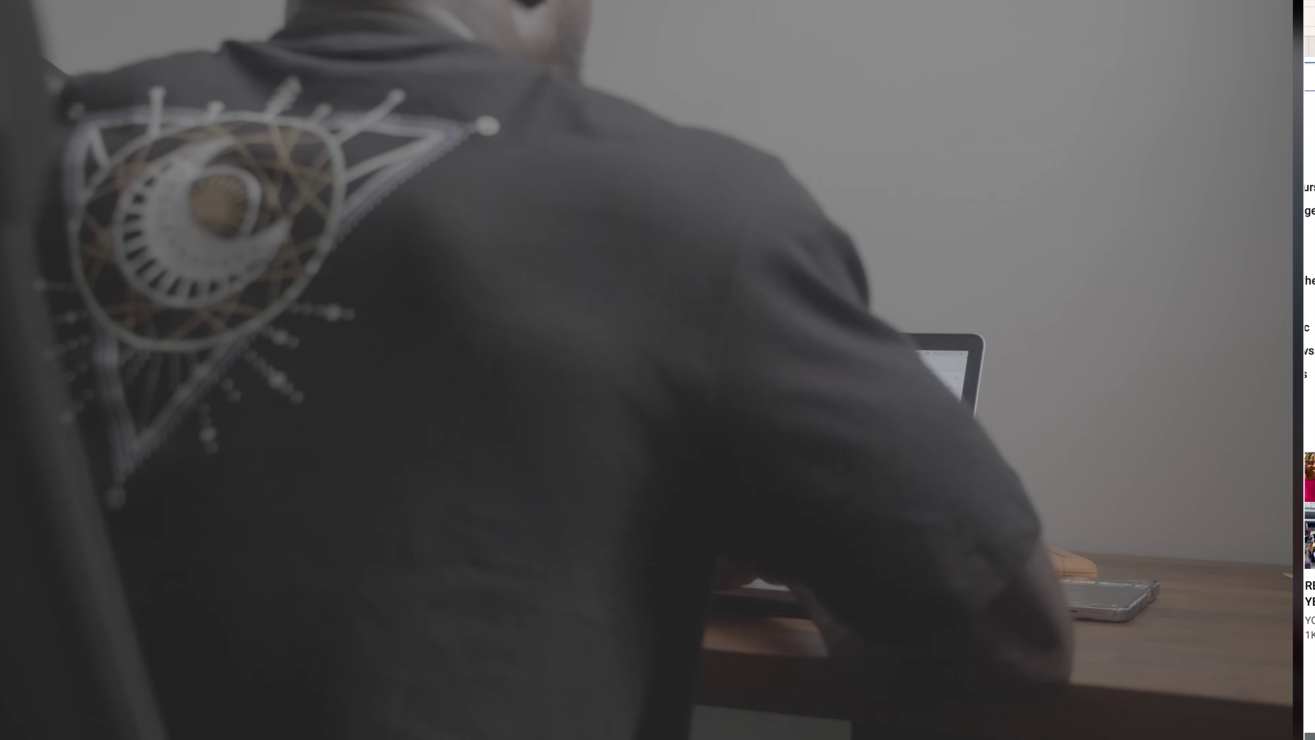
text(confetti)
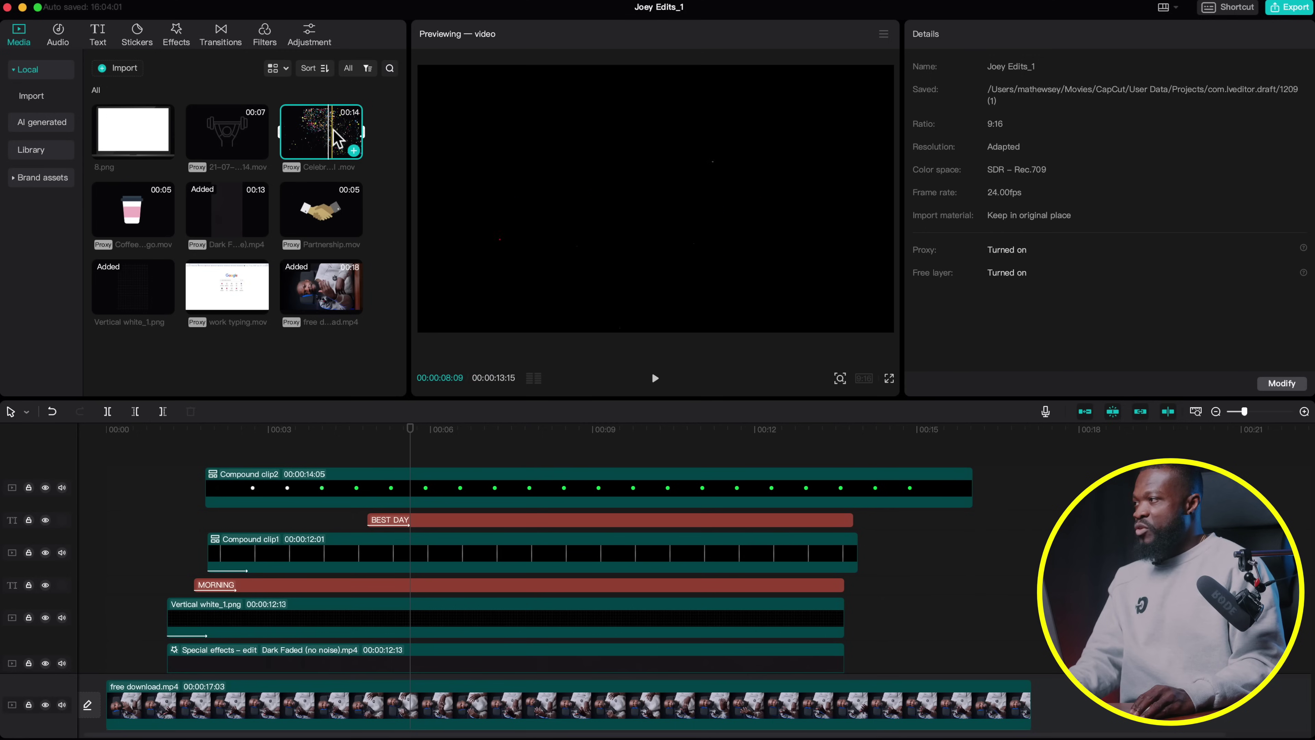
key(i)
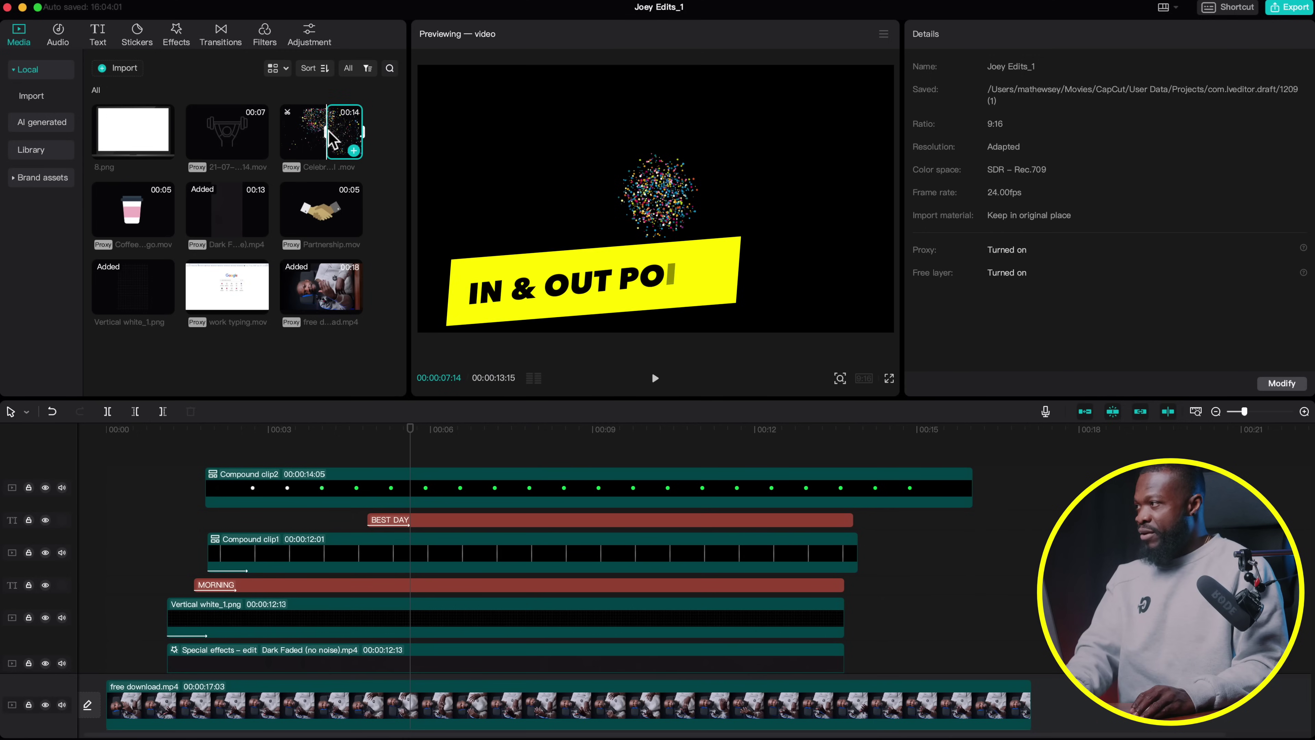
drag(336, 139, 453, 450)
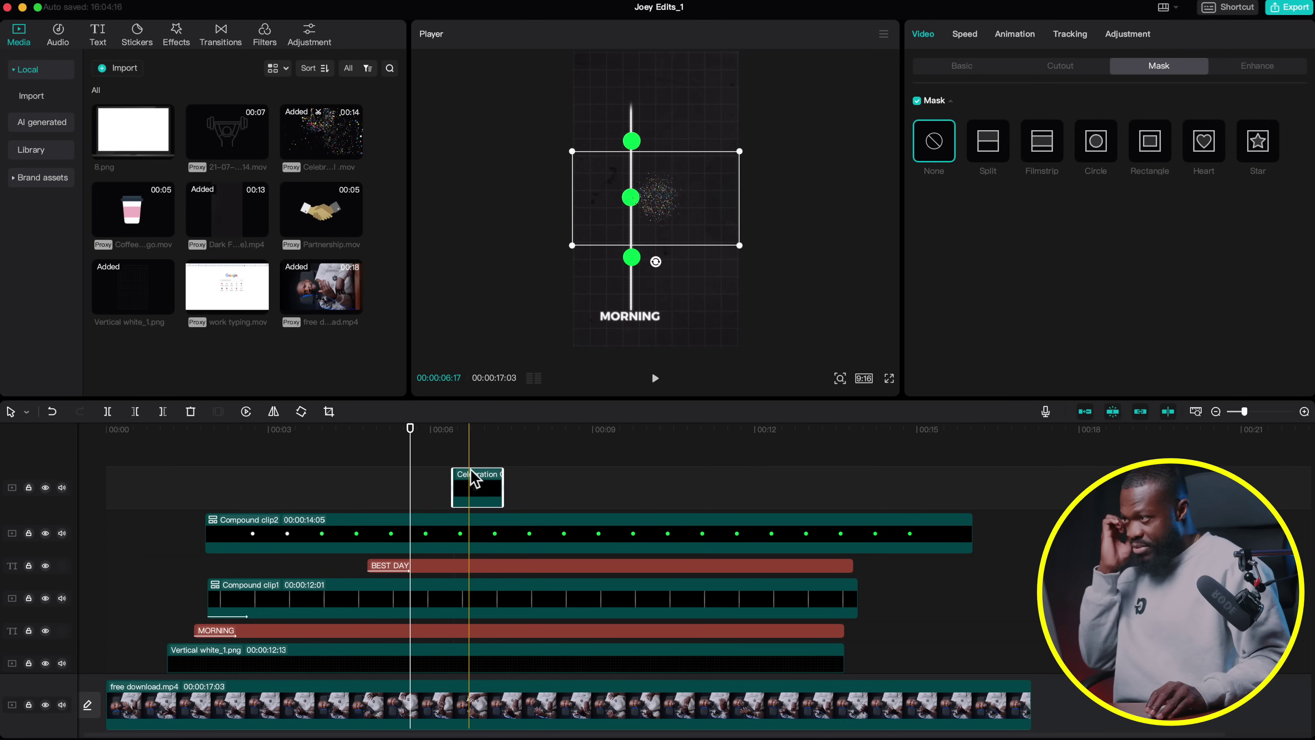
Step: Move the confetti up to the BEST DAY title in the frame and check where the title appears in the sequence
click(473, 479)
drag(667, 196, 644, 75)
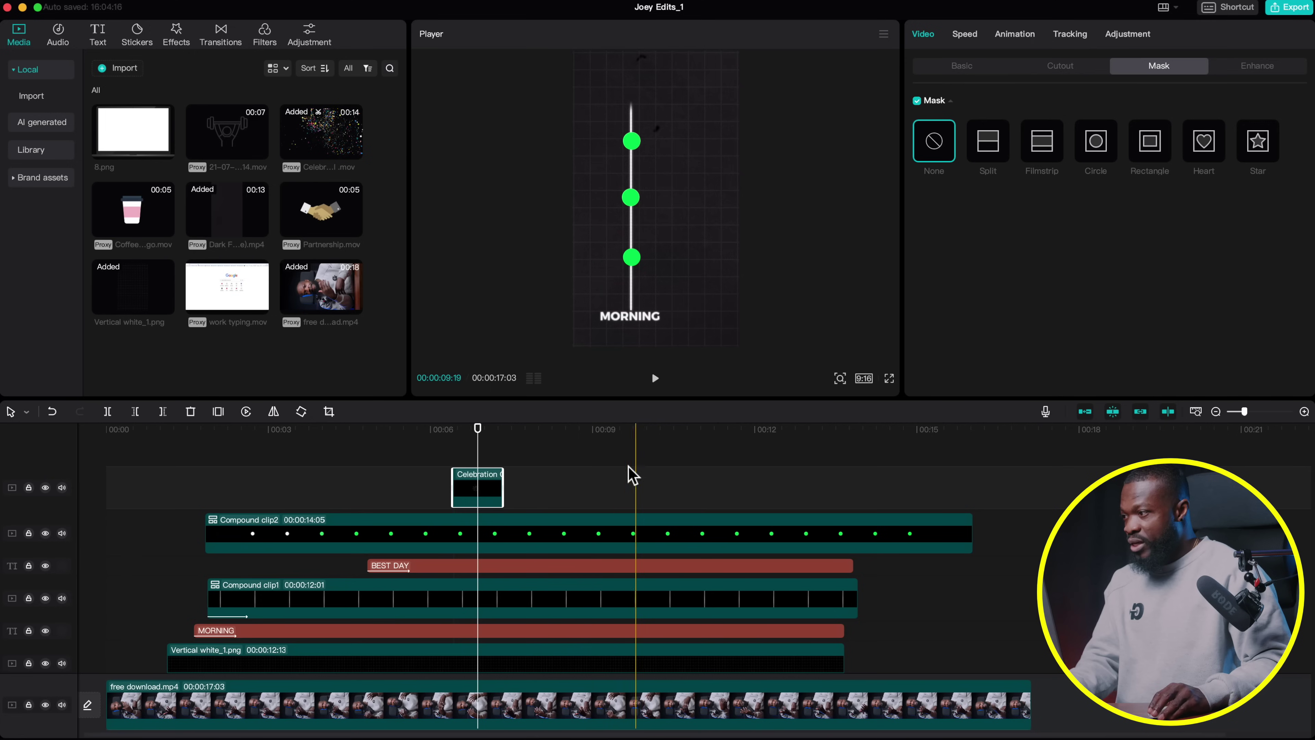
click(574, 562)
click(447, 564)
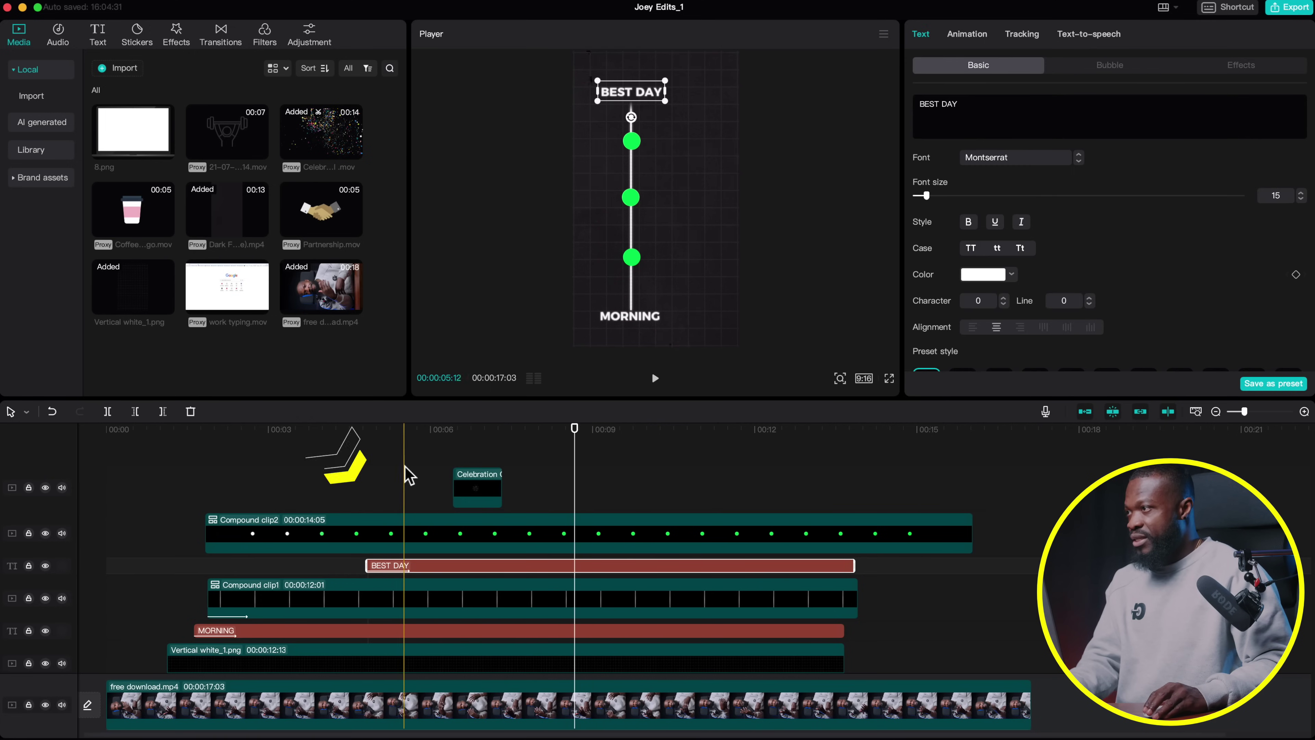
click(384, 468)
Step: Align the confetti clip's start with the BEST DAY clip on the track beneath it, and center the burst behind the title
drag(467, 480, 407, 493)
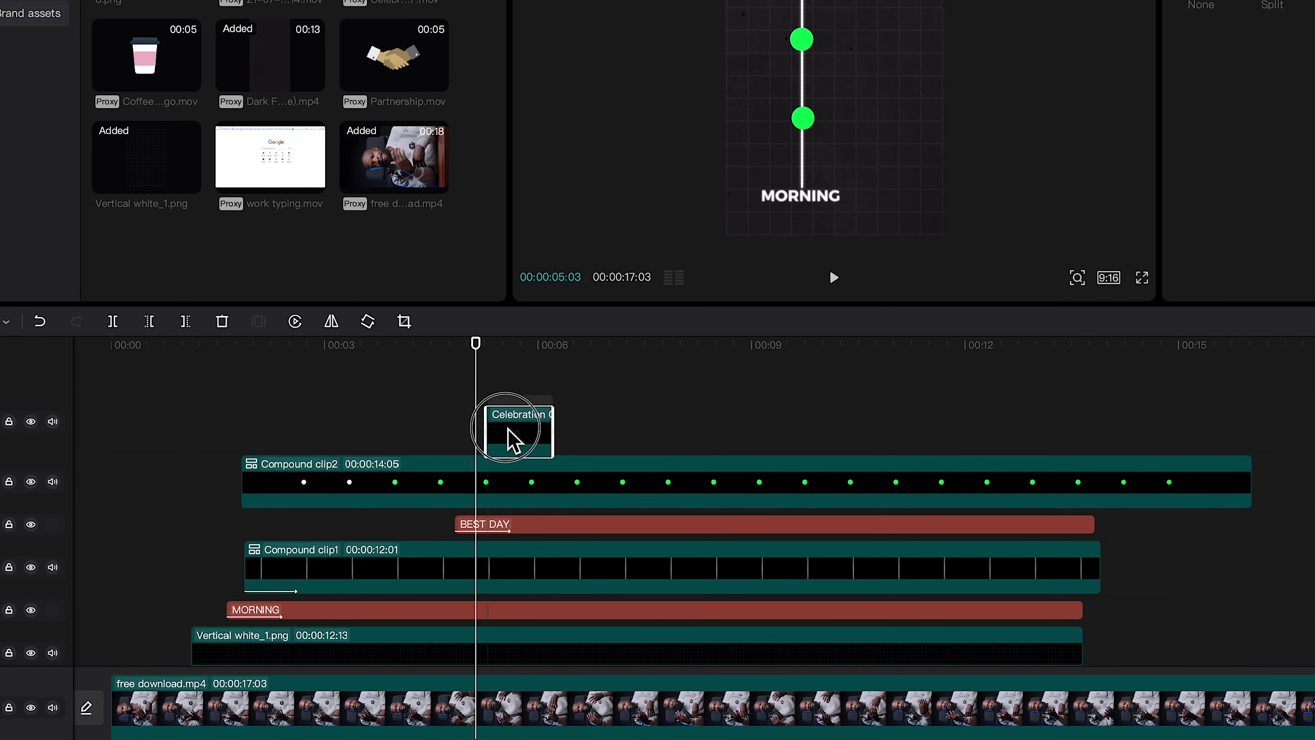
drag(513, 441, 485, 434)
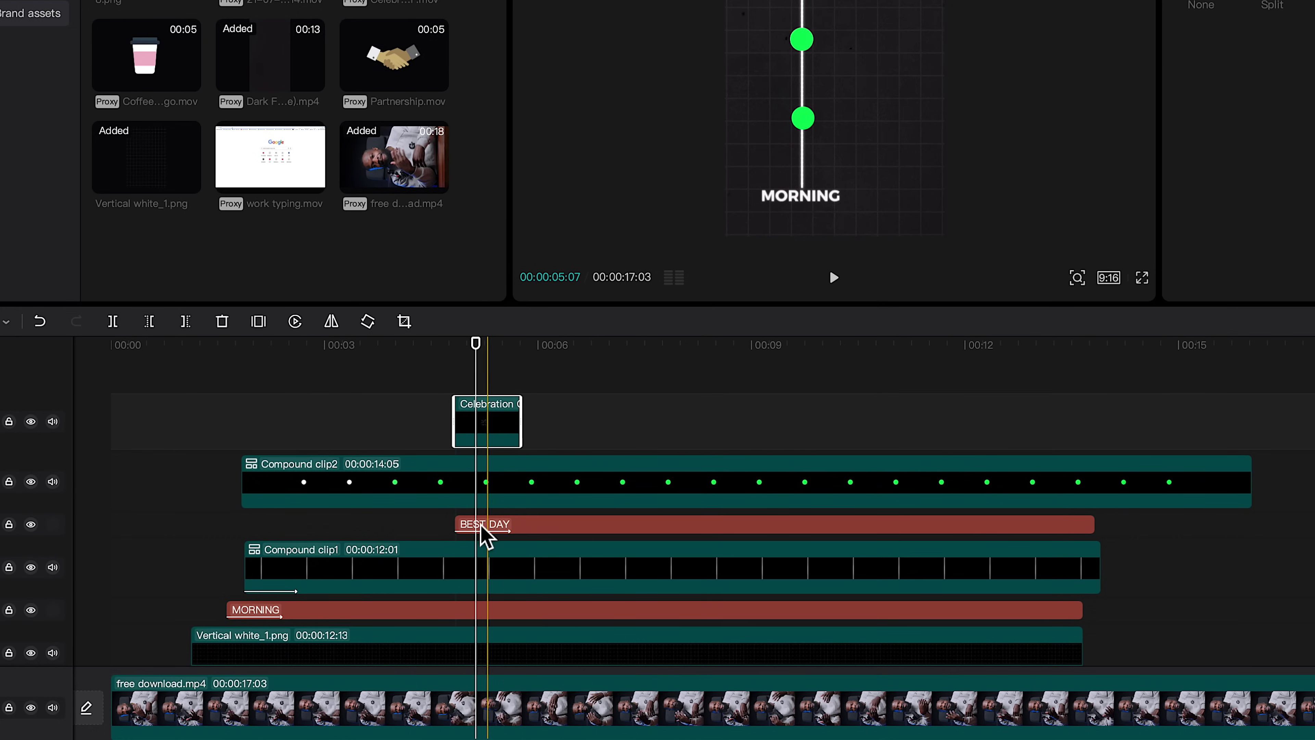
drag(478, 410, 485, 523)
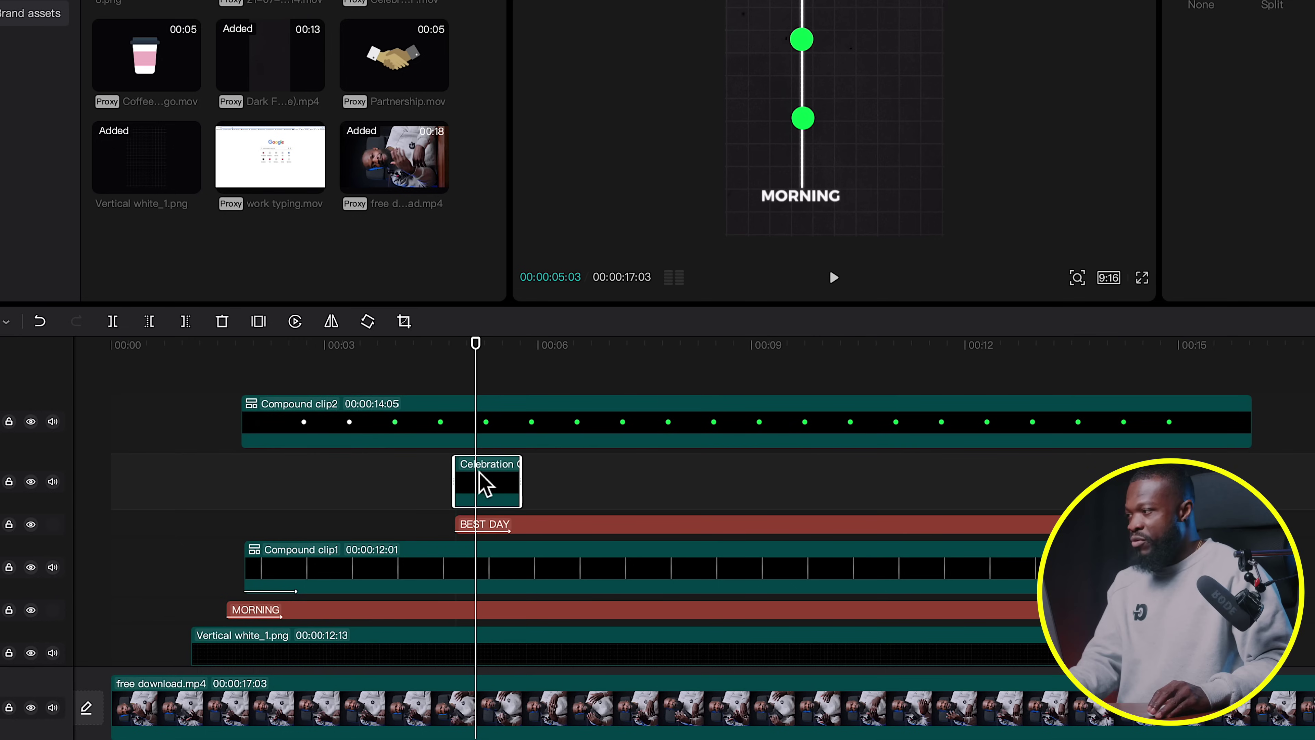
drag(489, 484, 514, 462)
click(487, 497)
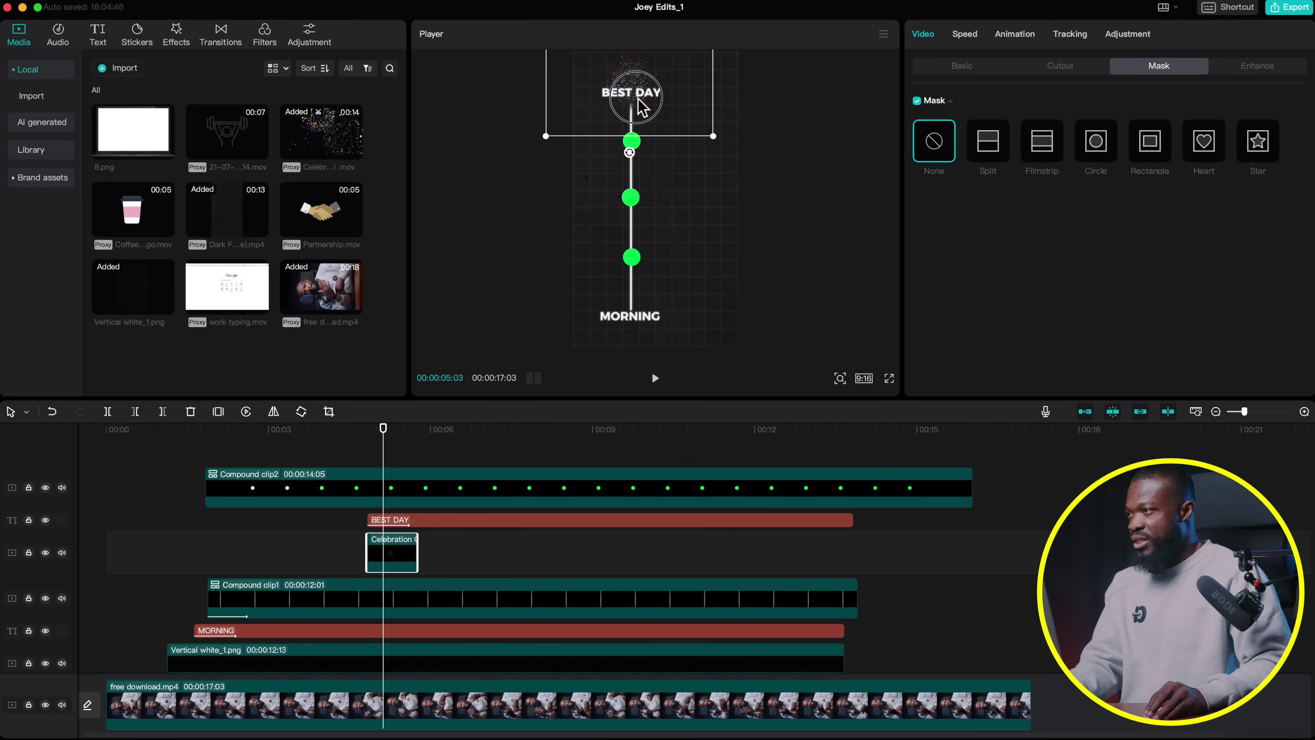
drag(641, 109, 641, 108)
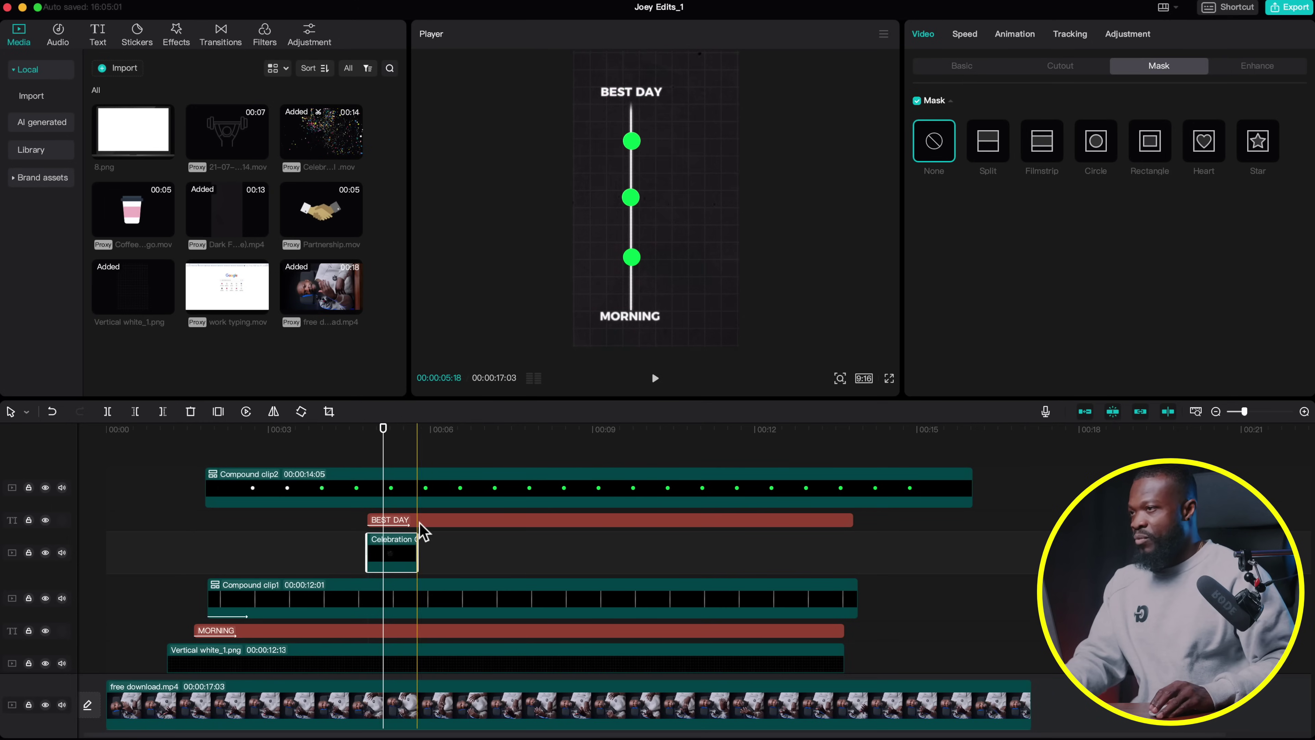
Step: Set the confetti clip's saturation to -50 and give it a Fade In animation
click(1129, 35)
scroll(1120, 220, down, 3)
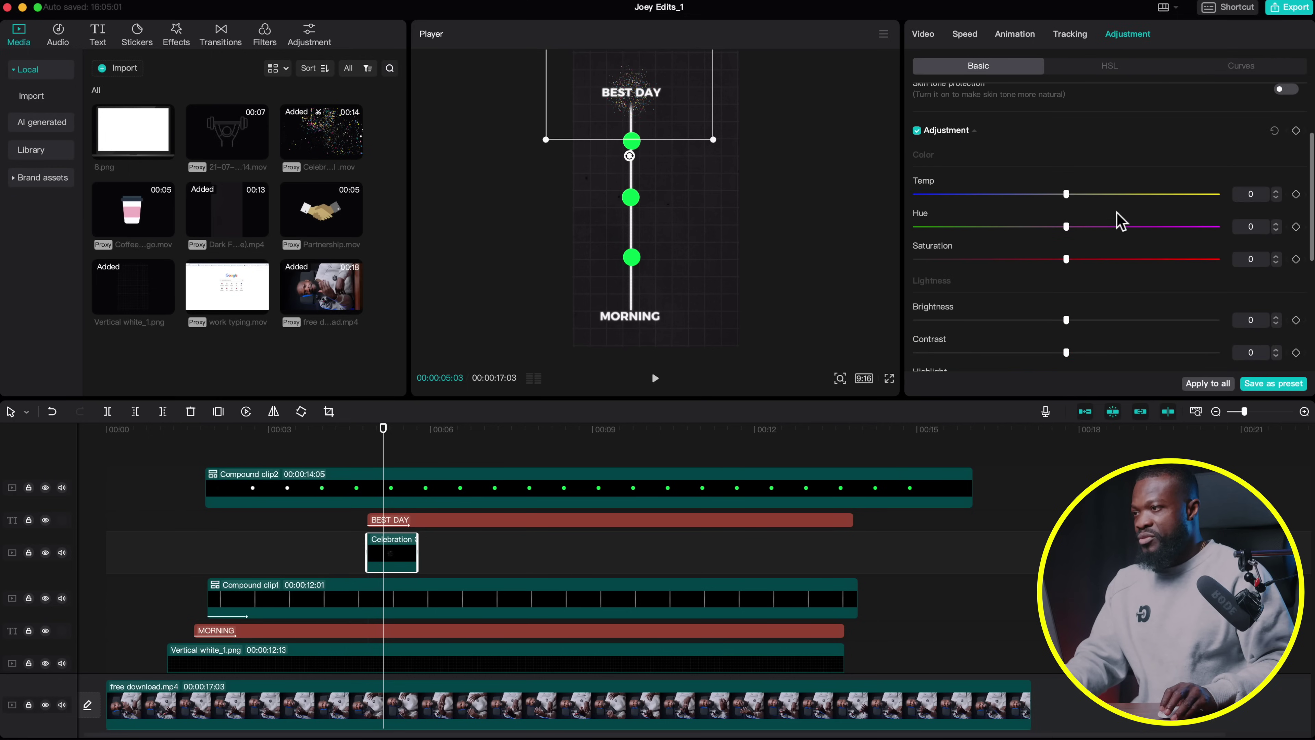
scroll(1068, 266, up, 1)
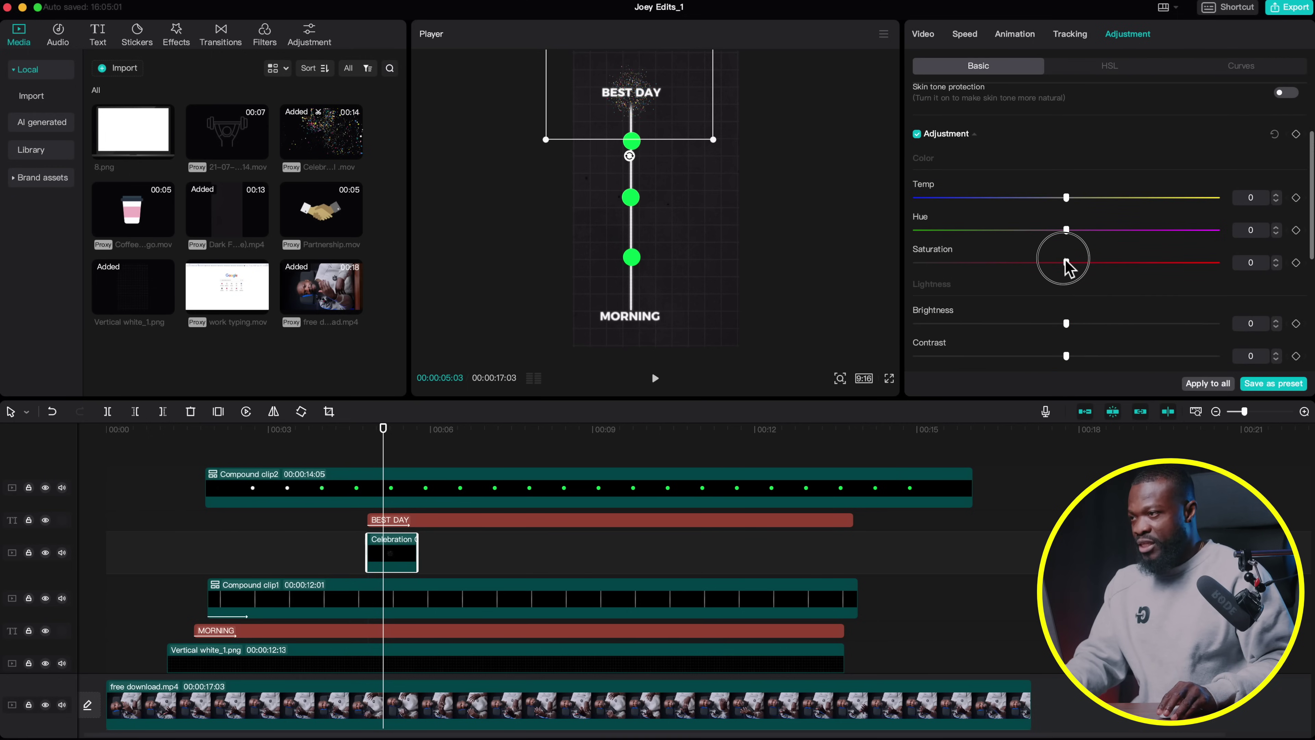
drag(1041, 262, 975, 262)
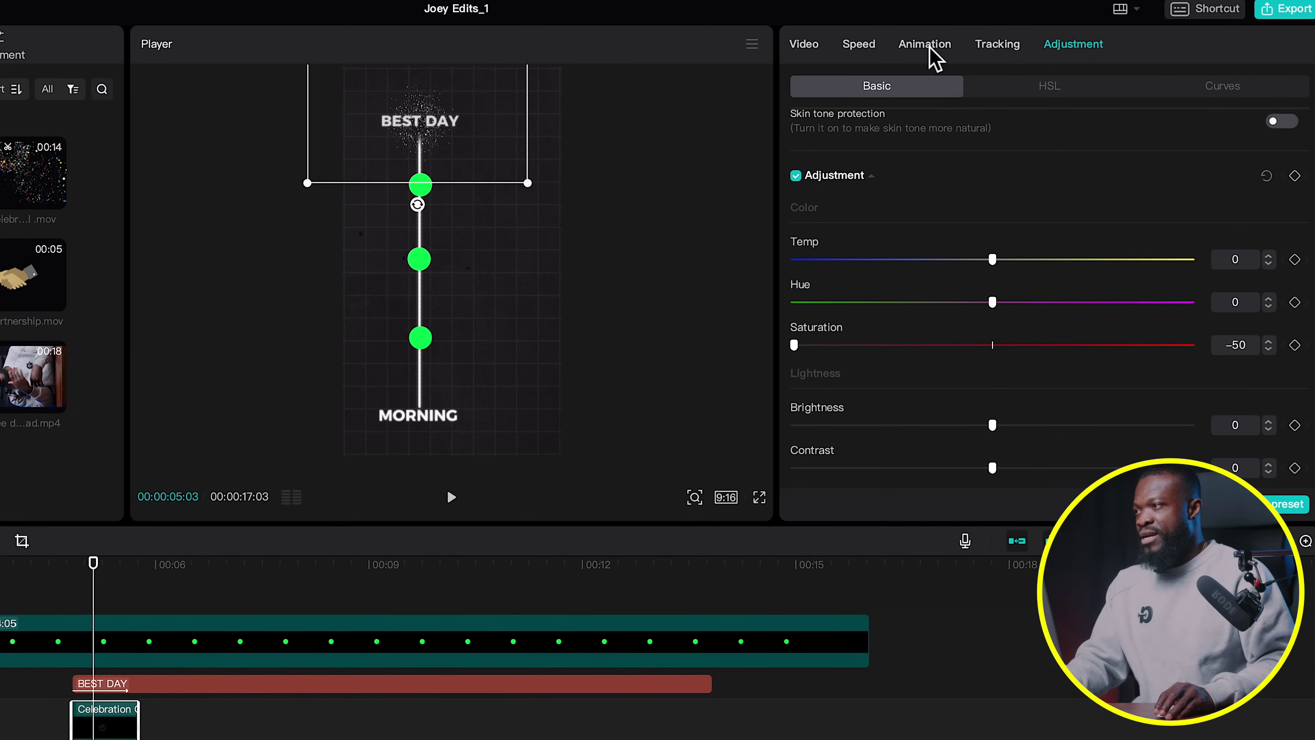
click(1021, 42)
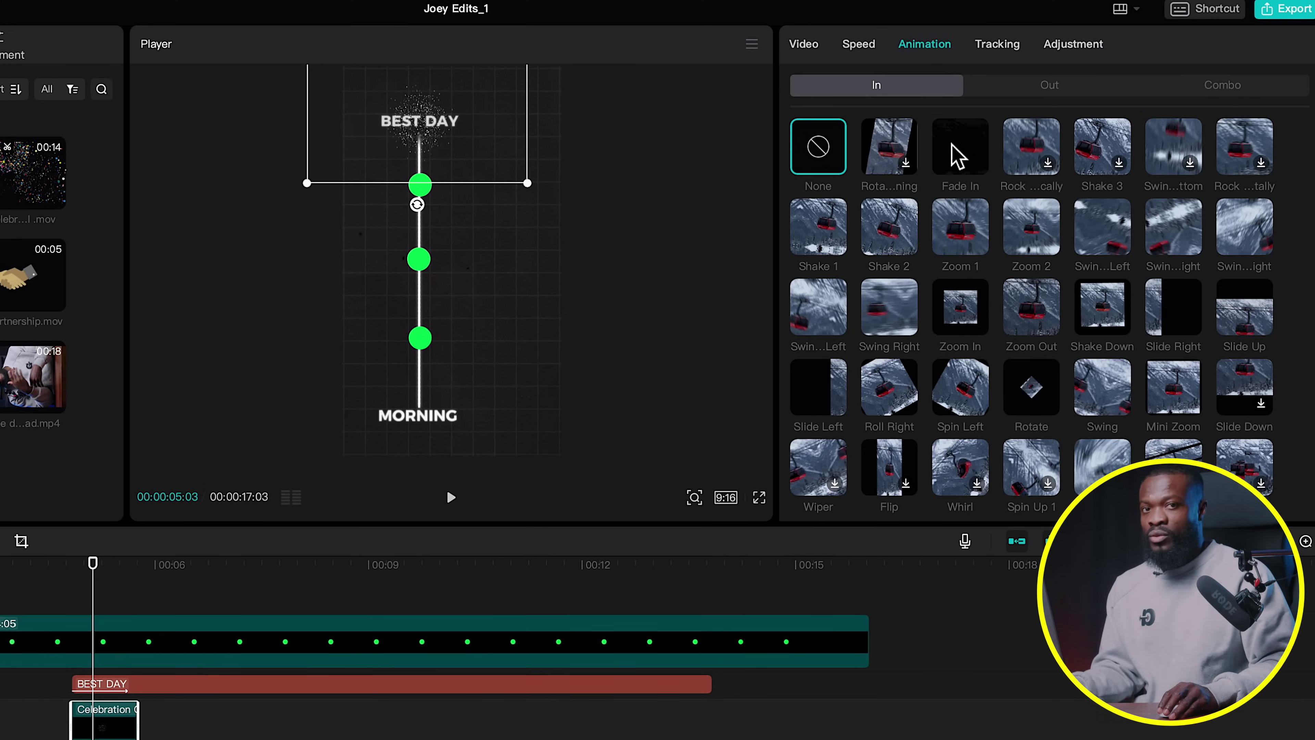
click(957, 155)
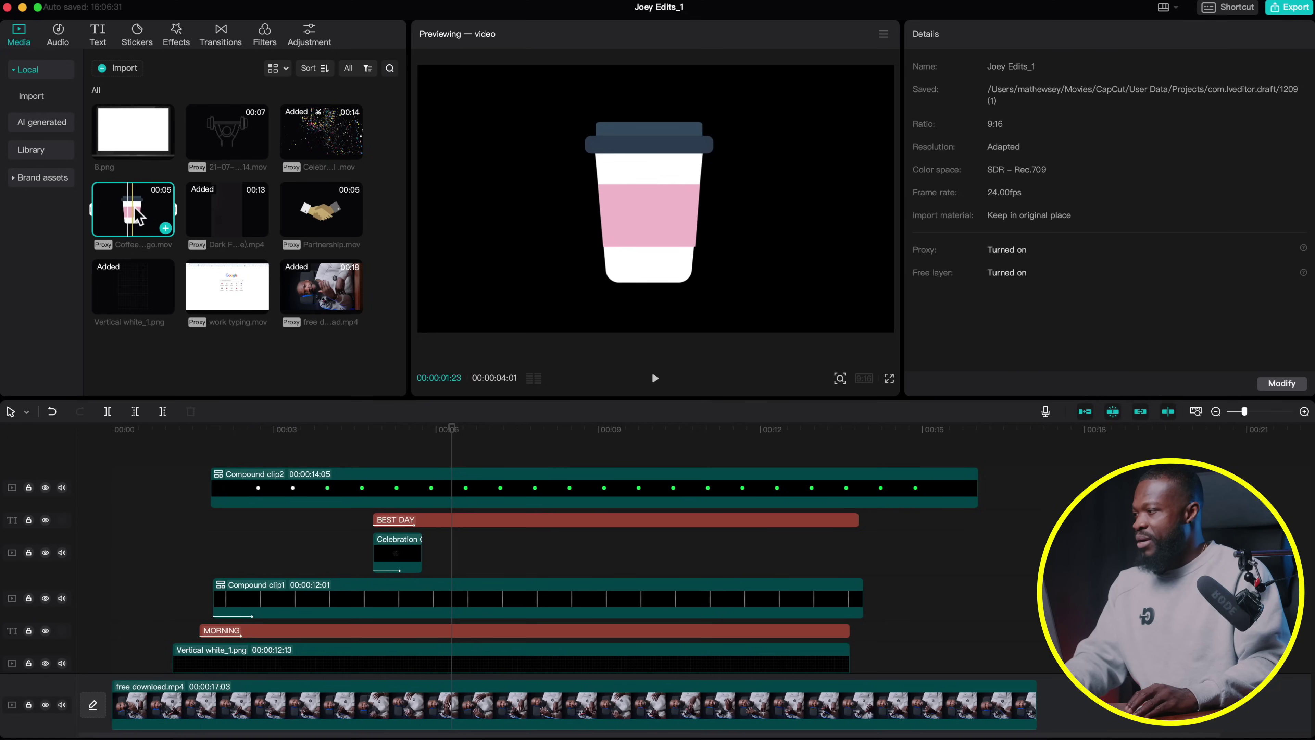
Step: Add the Coffee to go clip above the dots and reduce it to a freeze frame of the full cup
drag(140, 238, 259, 466)
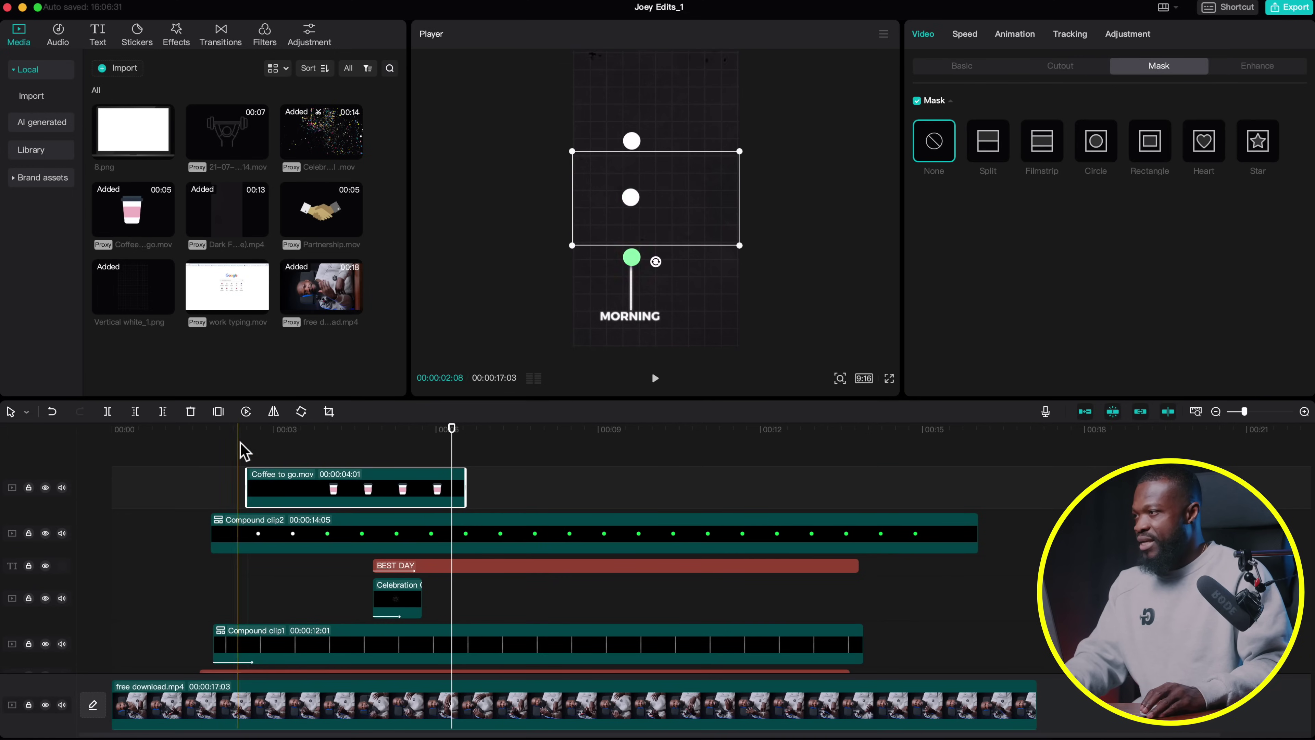
click(396, 429)
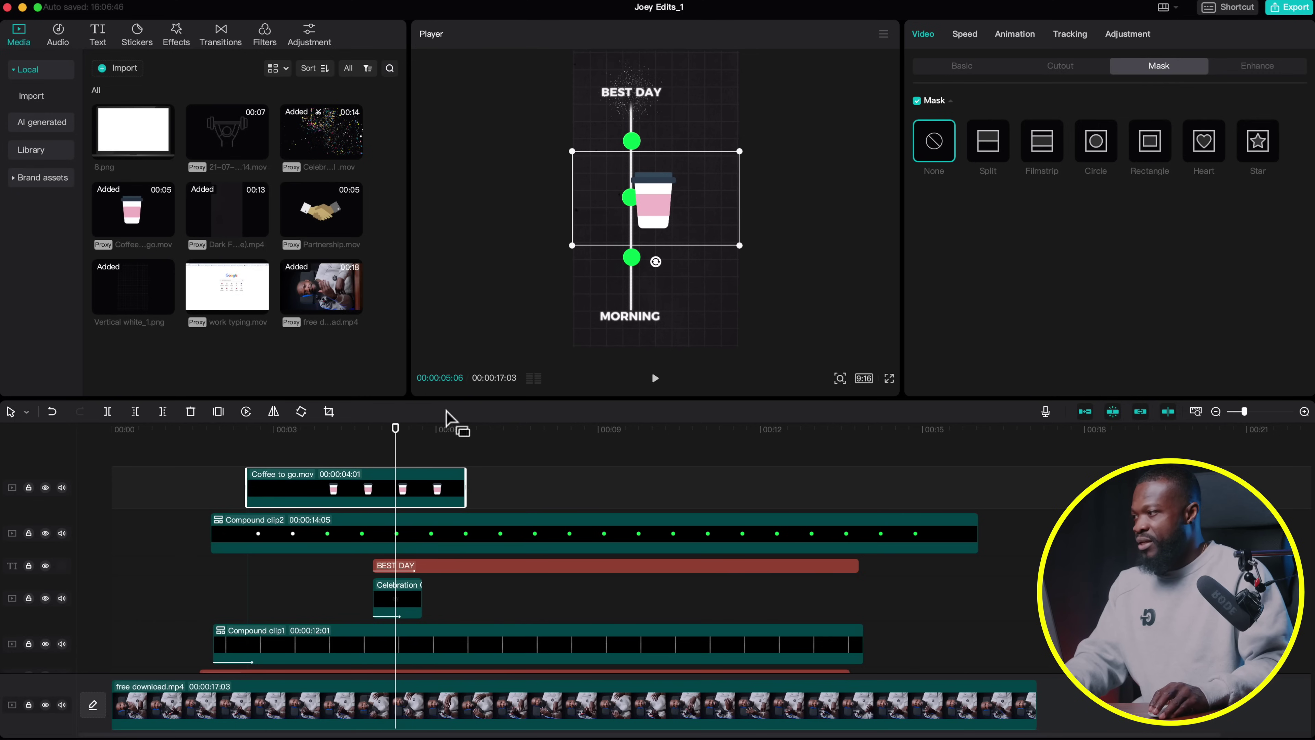
right_click(398, 485)
mouse_move(409, 488)
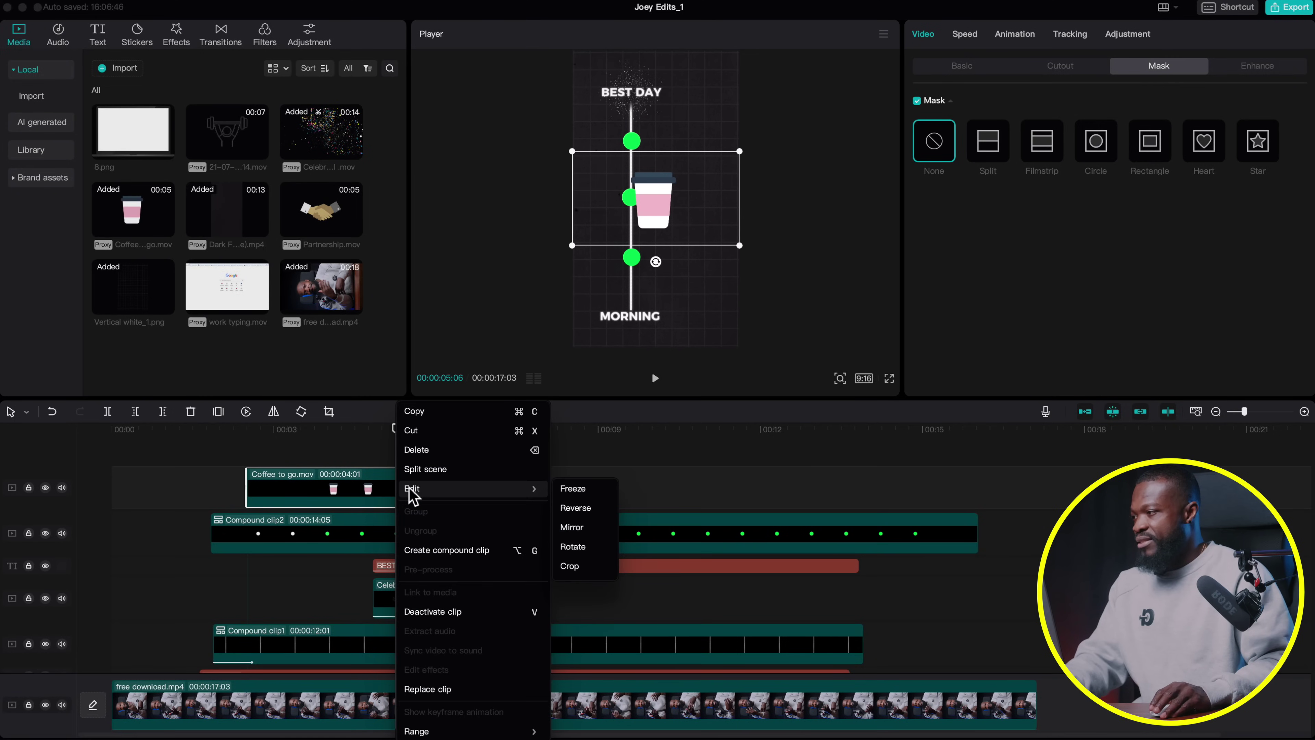
click(564, 490)
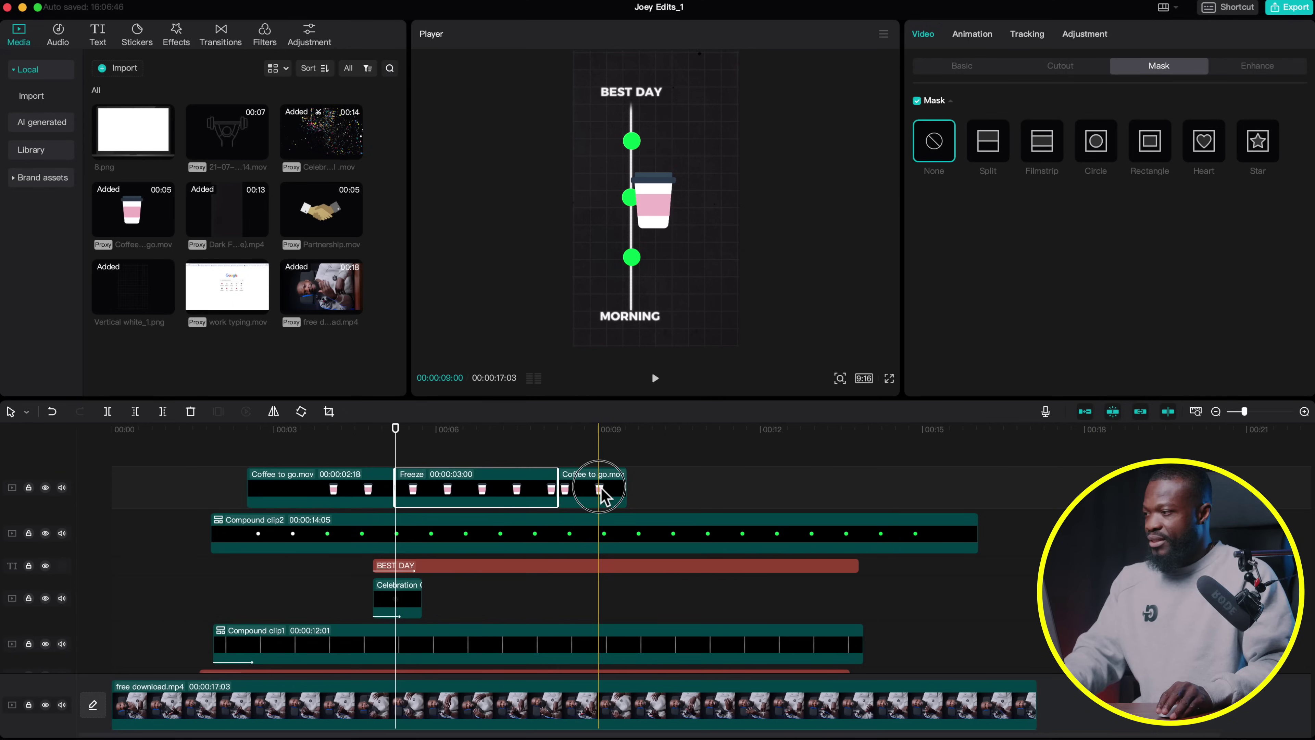
click(289, 484)
key(Delete)
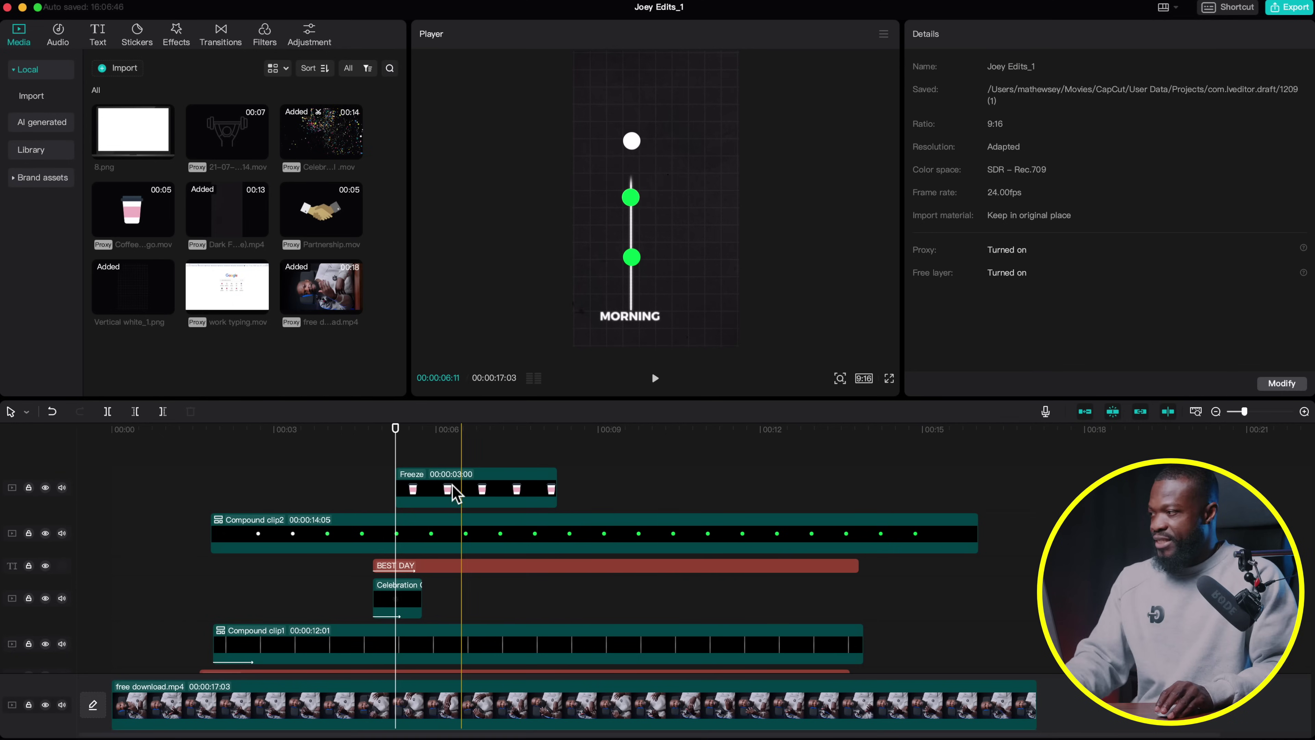
Step: Start the cup freeze clip at about 3.5 seconds with a 00:00:10:05 duration, and shrink the cup beside the lowest dot
drag(434, 497, 341, 497)
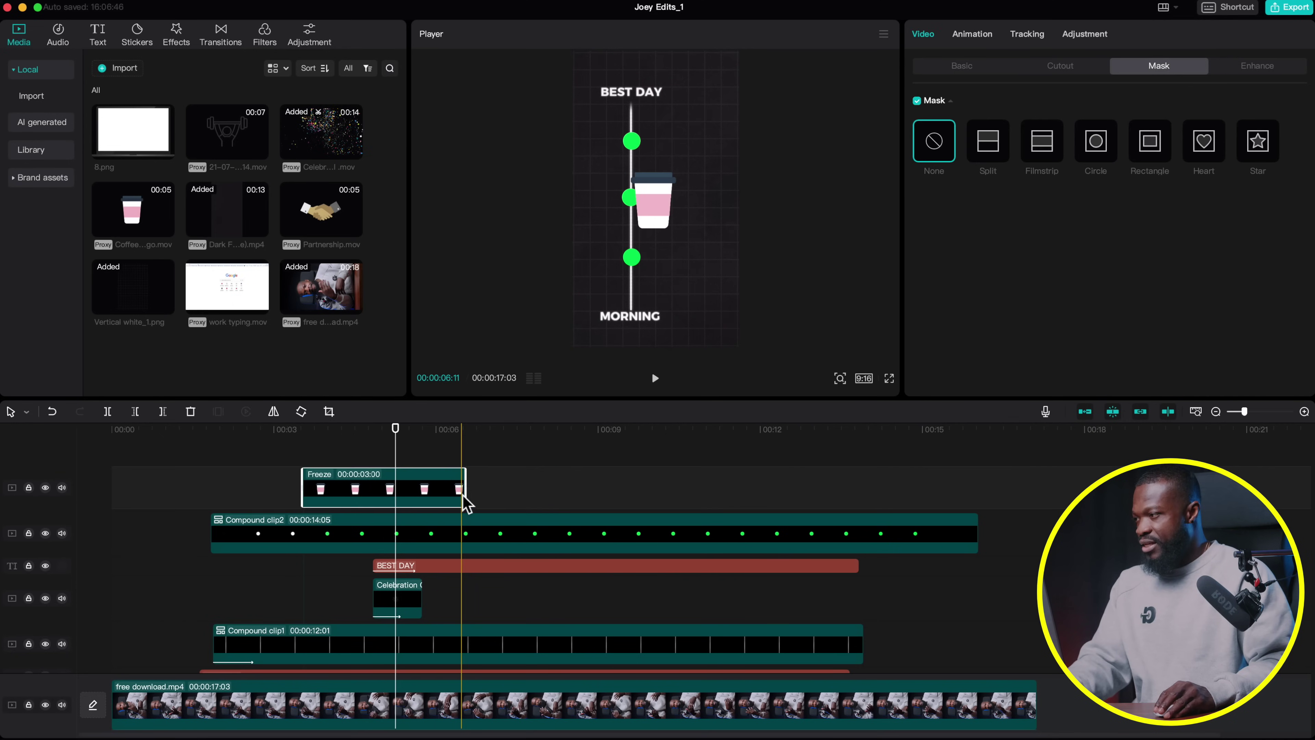
drag(465, 496, 855, 497)
drag(630, 210, 494, 359)
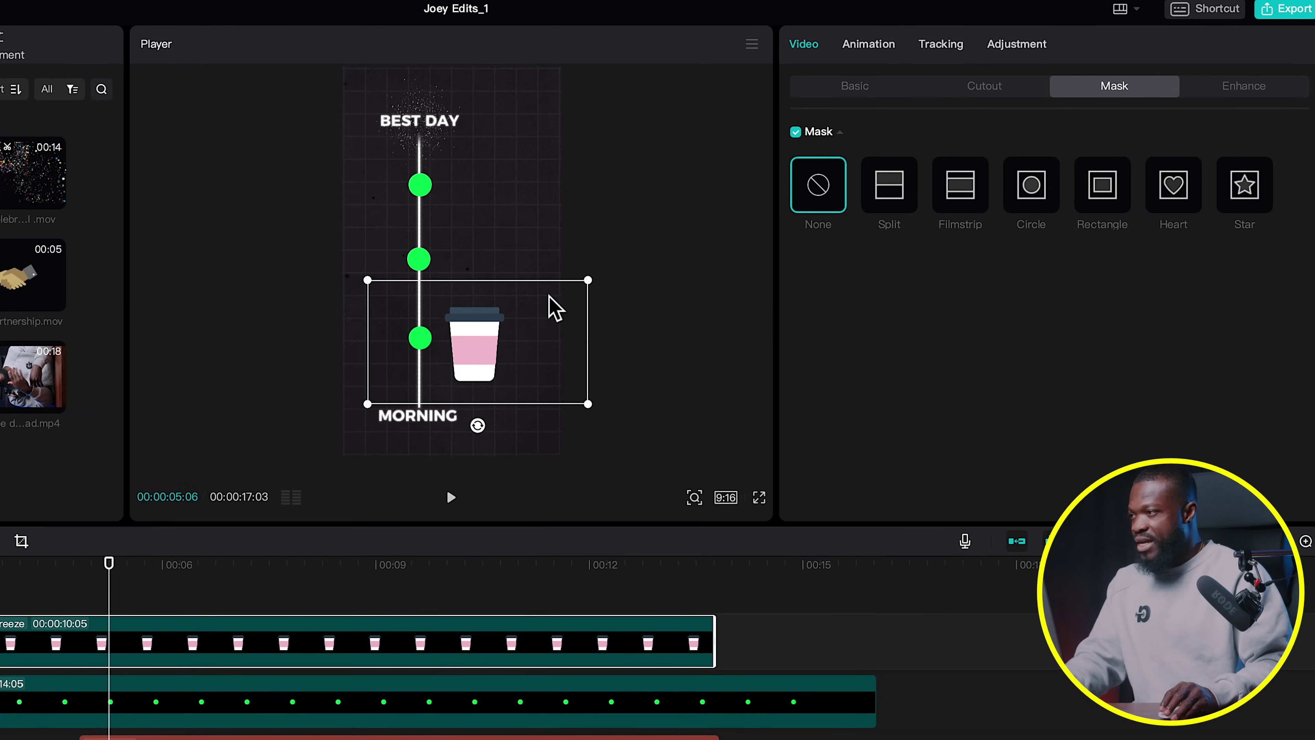
drag(587, 279, 518, 297)
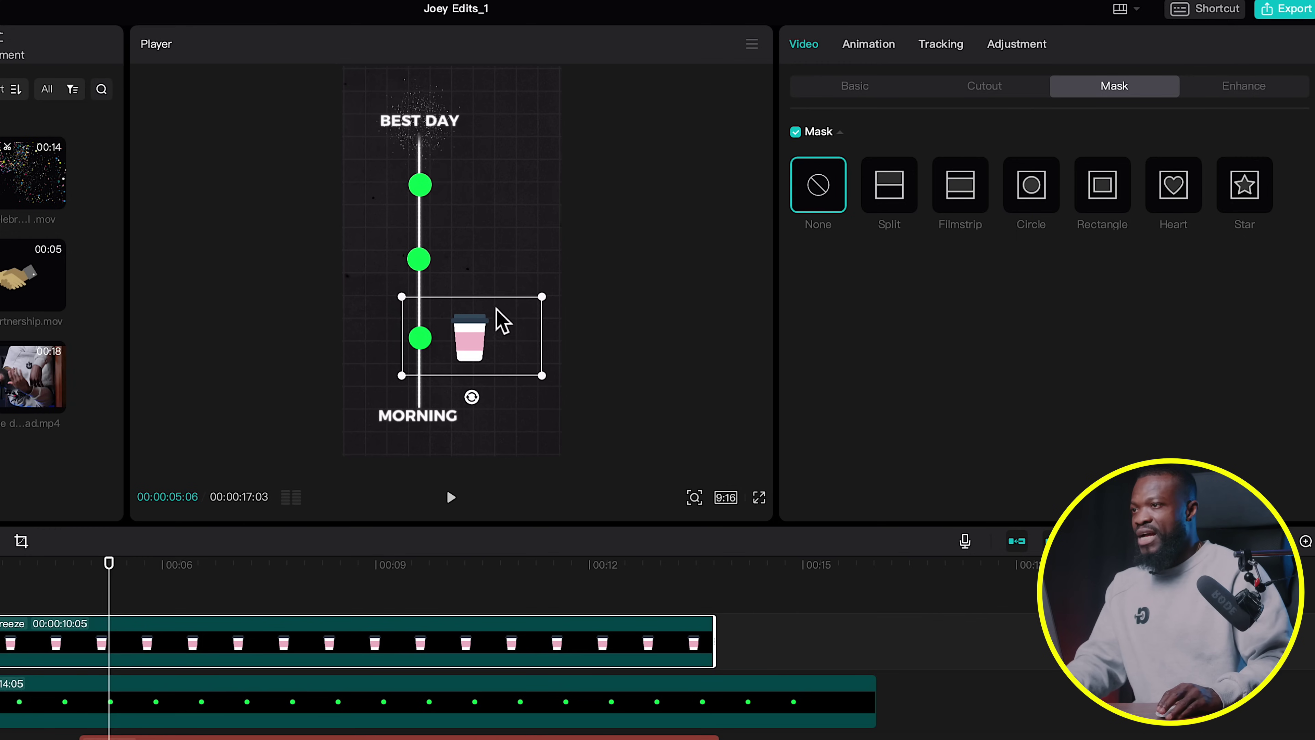
Step: Set the coffee cup's saturation to -50 and apply the Slide Up entrance animation
click(1031, 50)
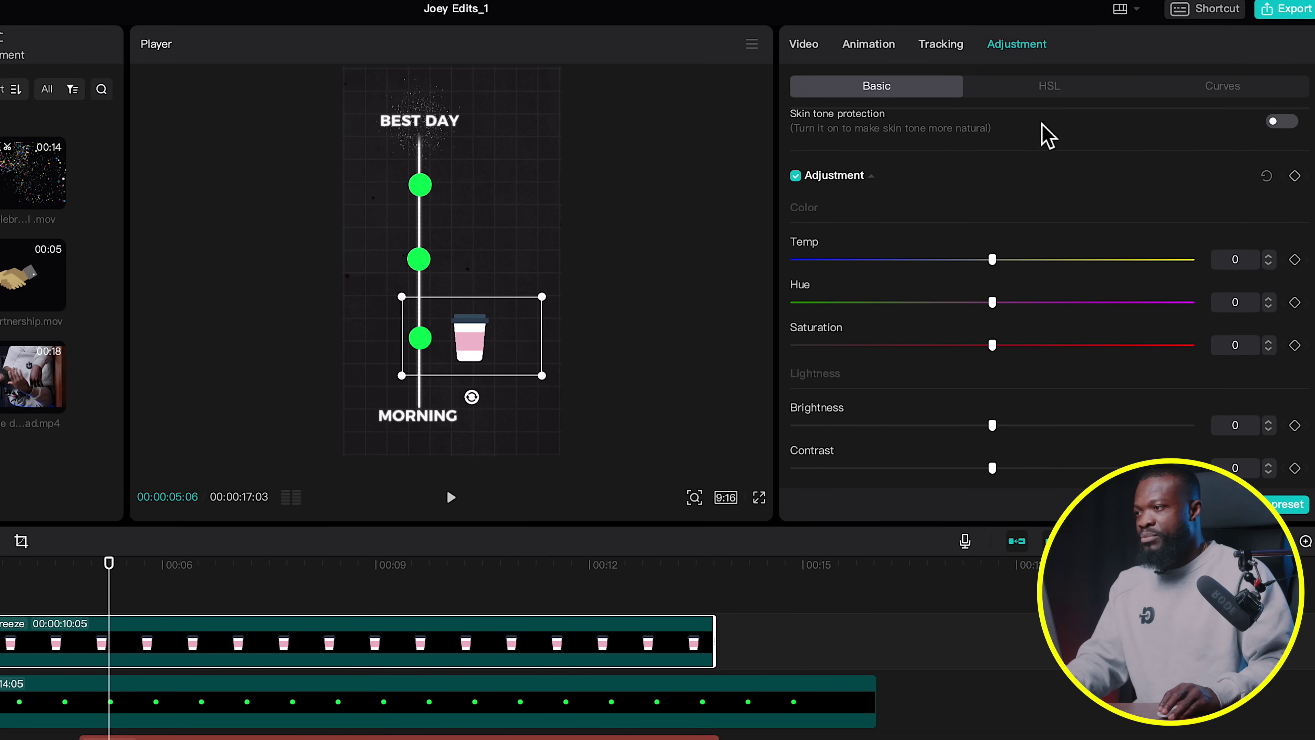
drag(909, 352, 662, 348)
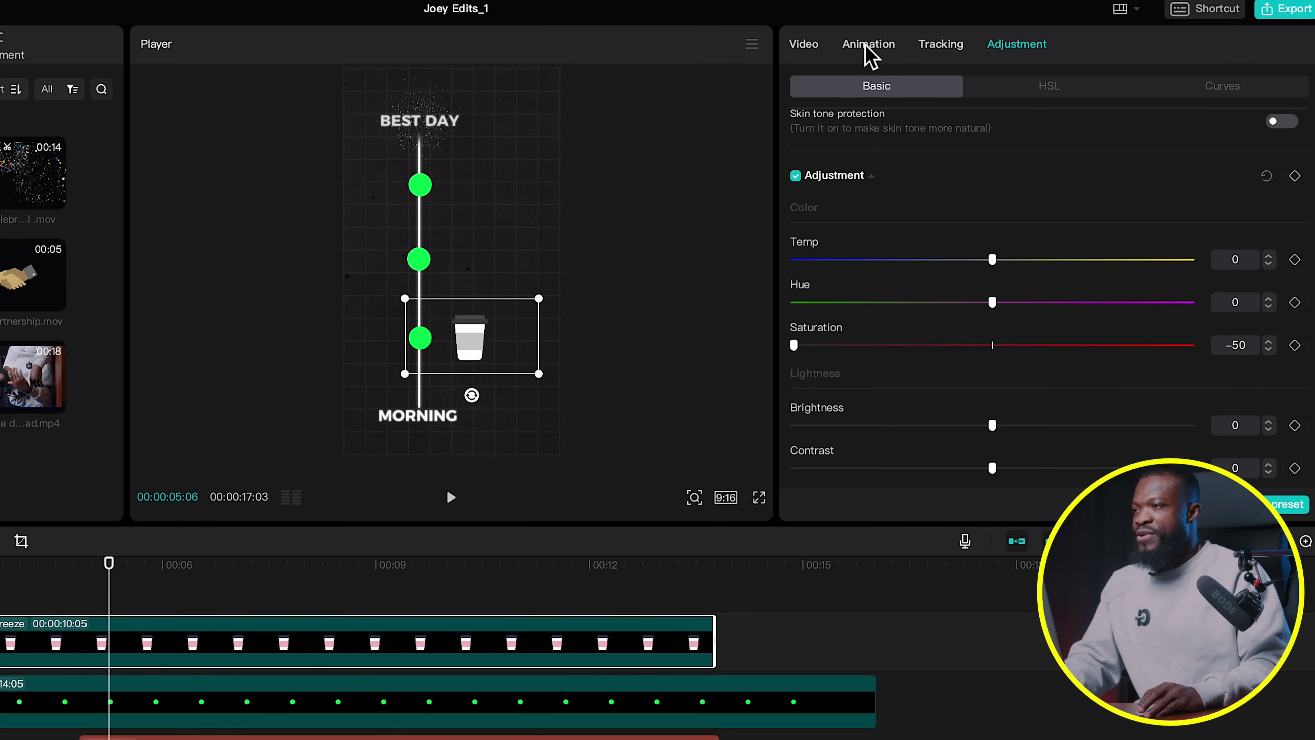
click(868, 45)
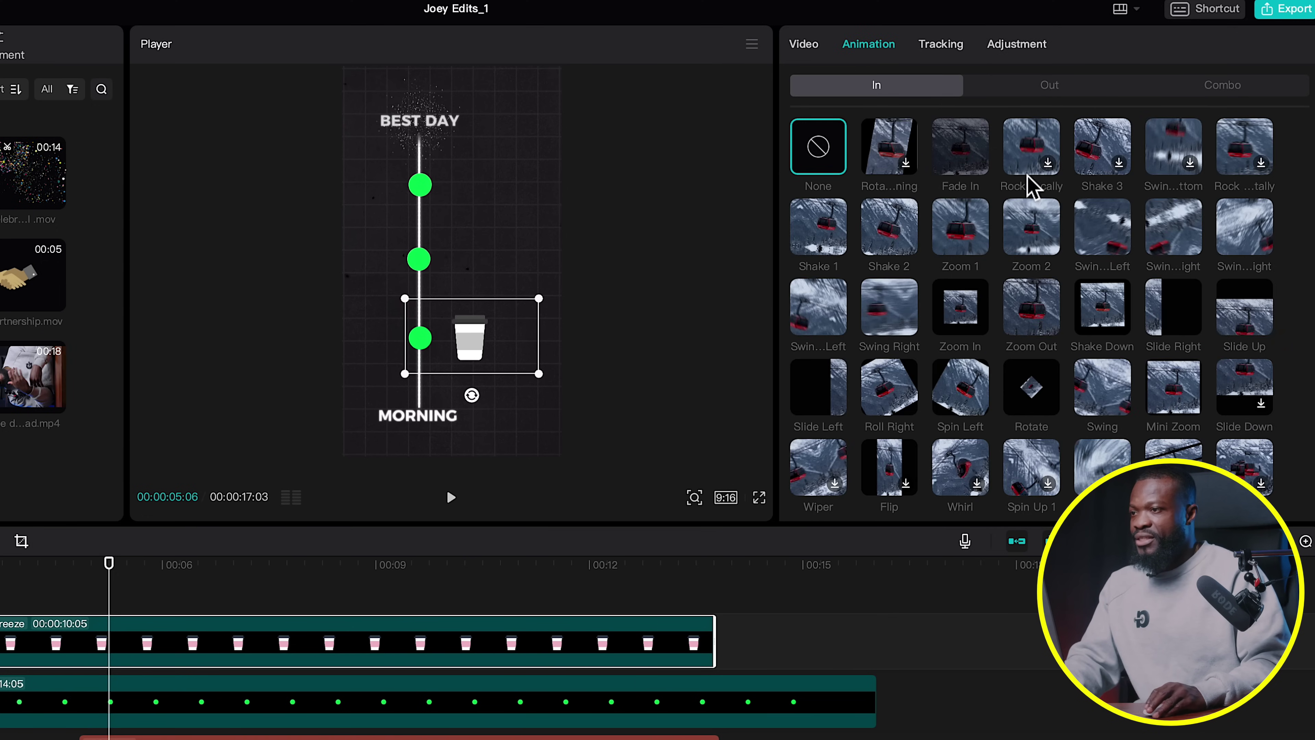
scroll(1087, 394, down, 1)
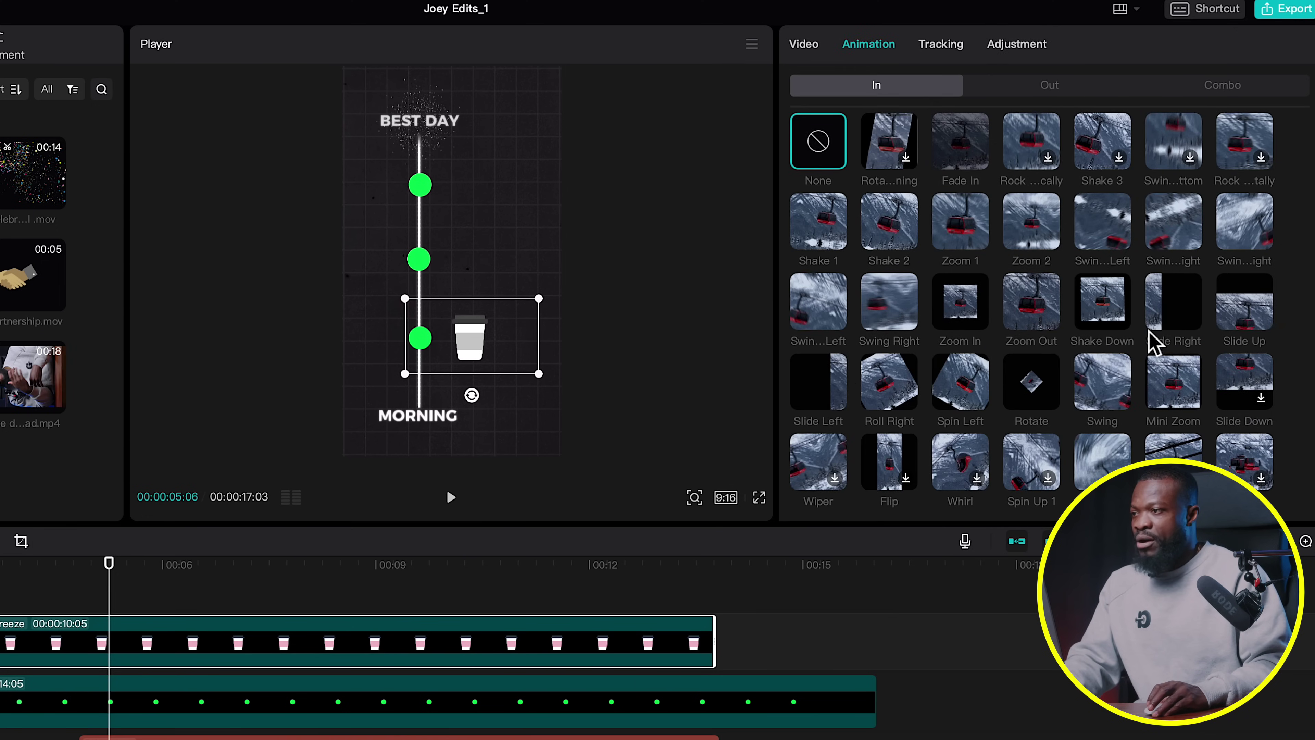
click(1244, 303)
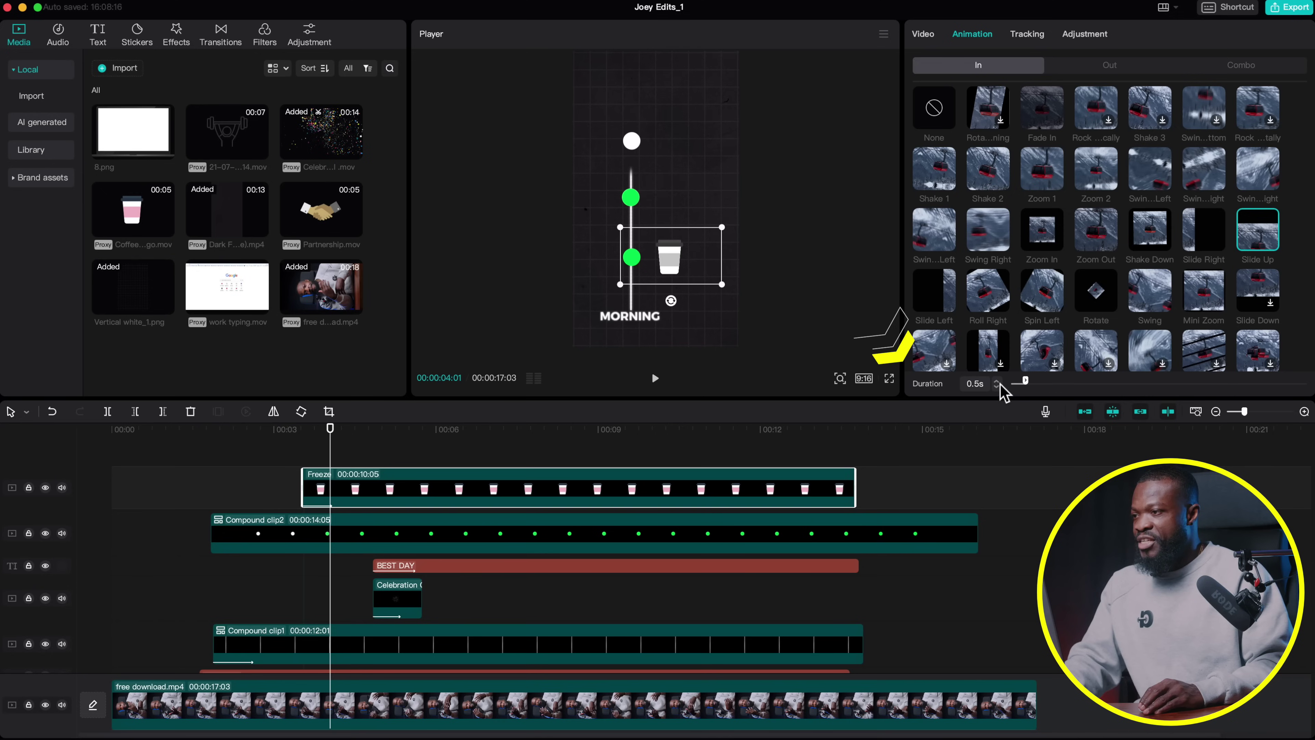
Step: Set the cup's Slide Up duration to 1.0 s and move the cup down beside the MORNING title
click(998, 381)
click(997, 382)
click(997, 382)
click(997, 382)
click(997, 382)
drag(707, 305, 700, 328)
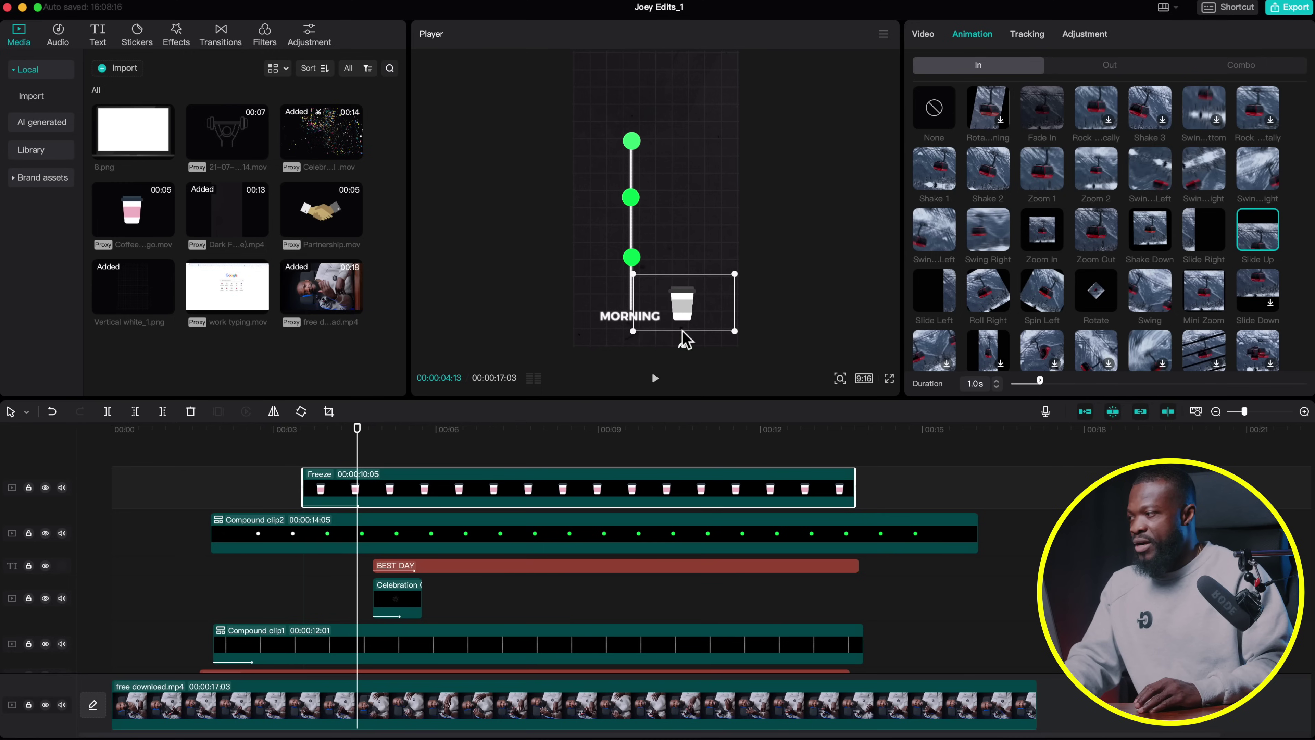
Step: Turn the cup freeze clip into a compound clip and move it up so the cup sits beside the lowest dot
click(333, 496)
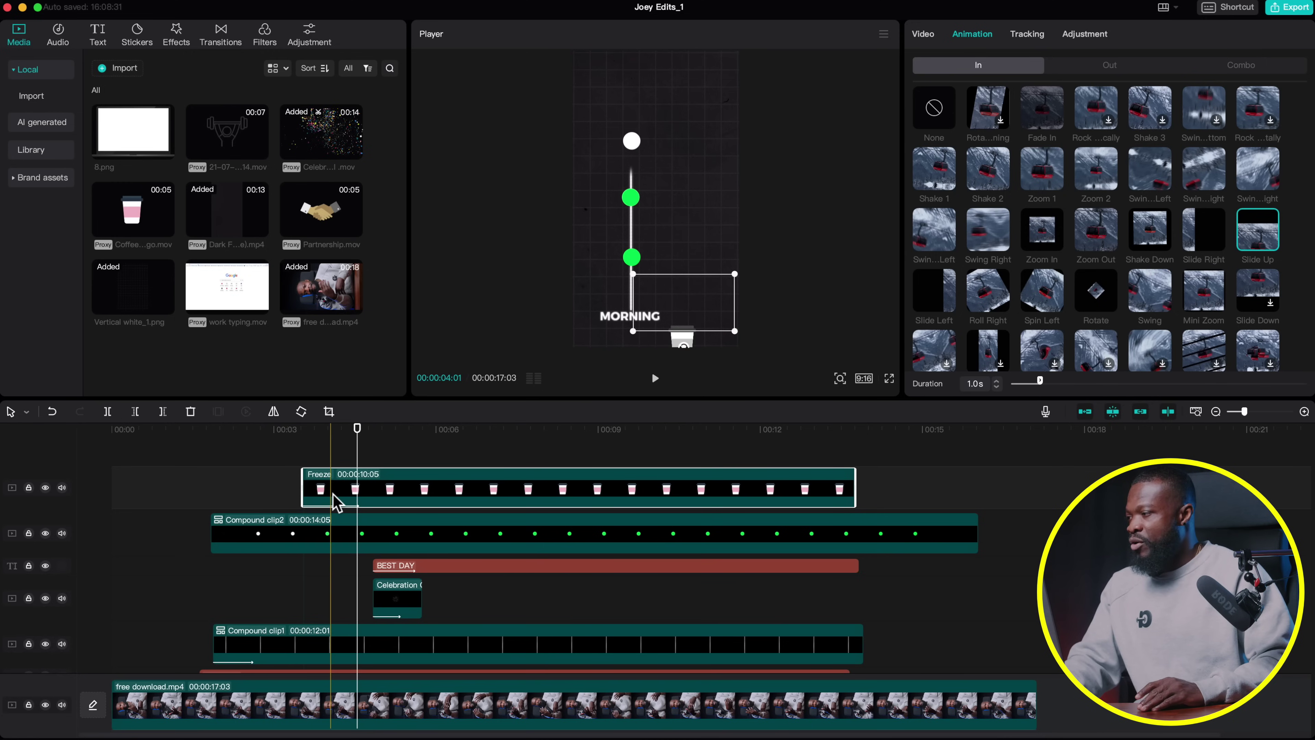
right_click(334, 499)
click(374, 550)
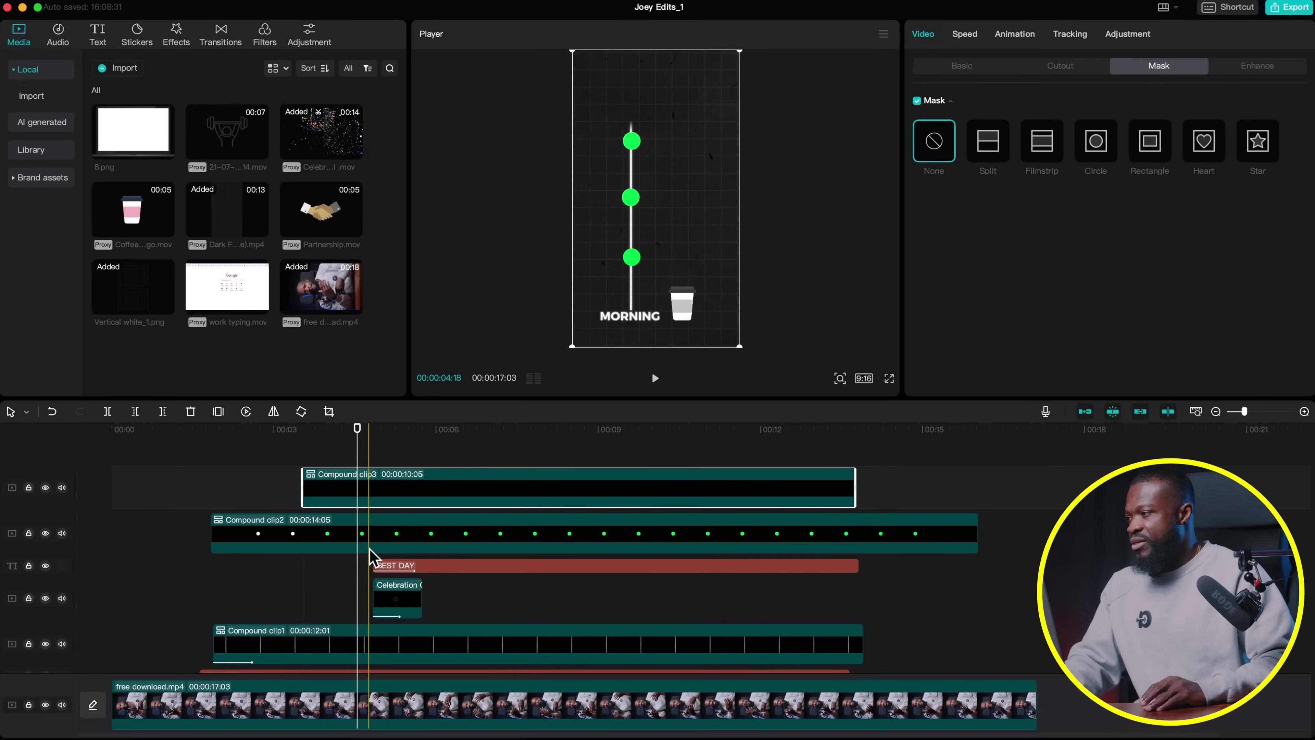
drag(675, 258, 661, 217)
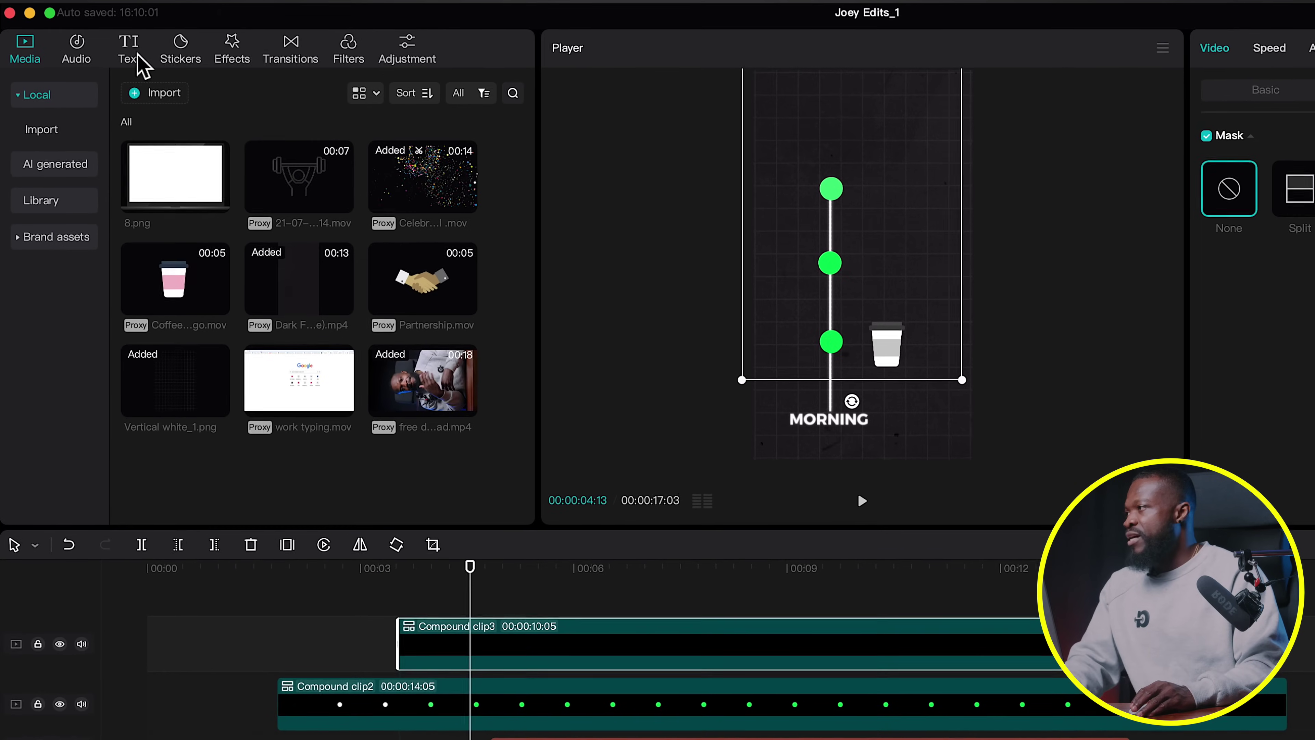
Step: Apply the Play Pendulum effect to the coffee cup's compound clip
click(229, 51)
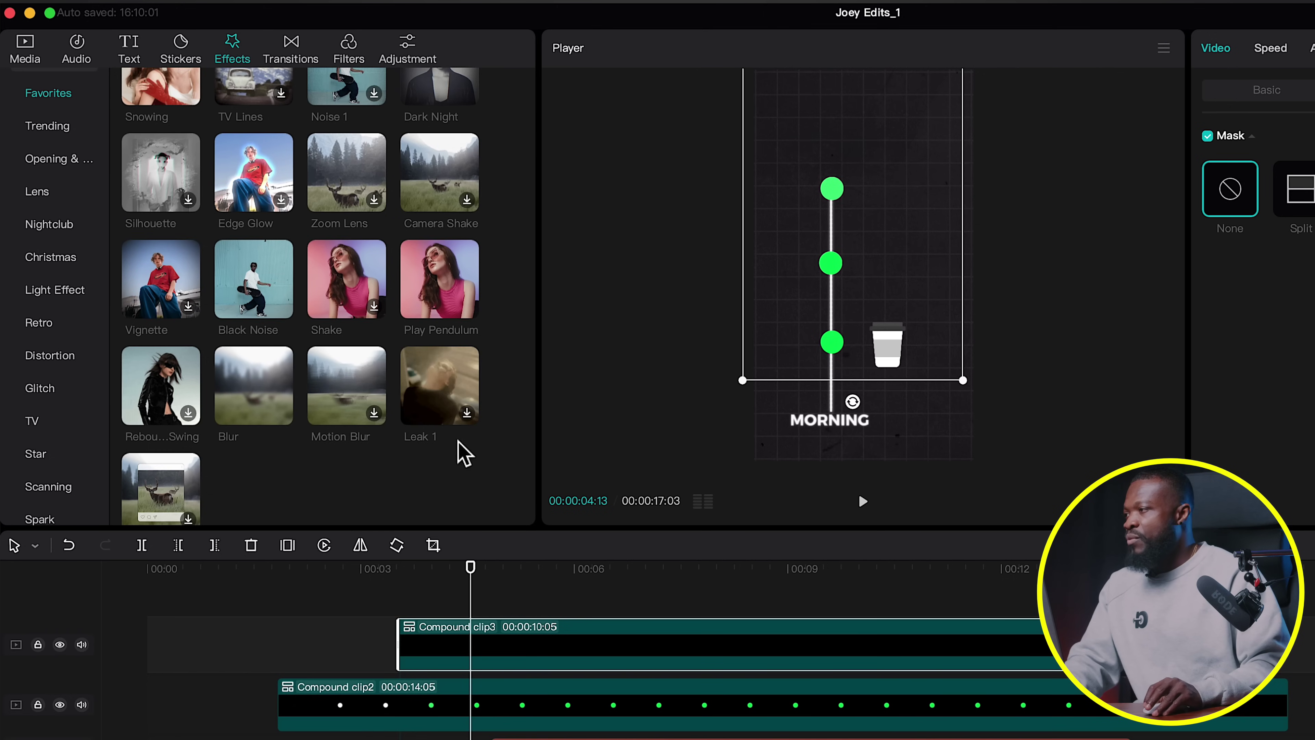
mouse_move(455, 294)
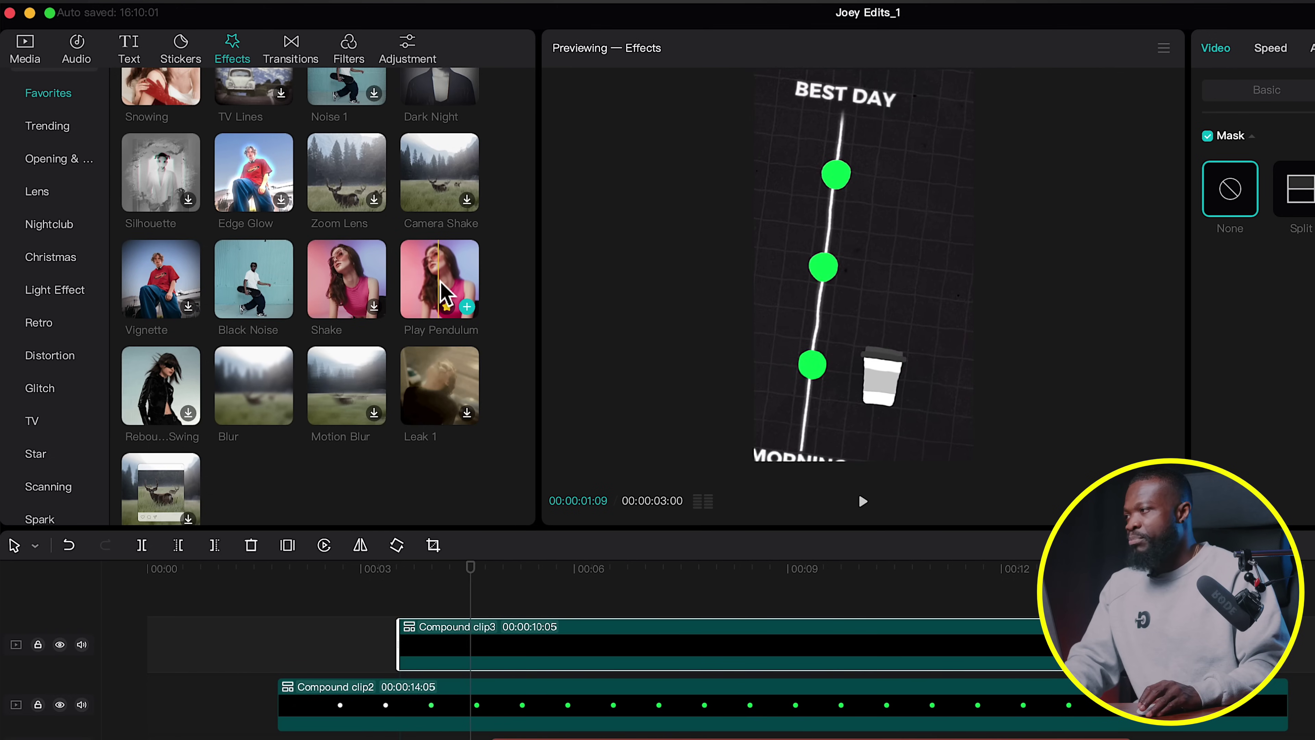
drag(437, 294, 482, 652)
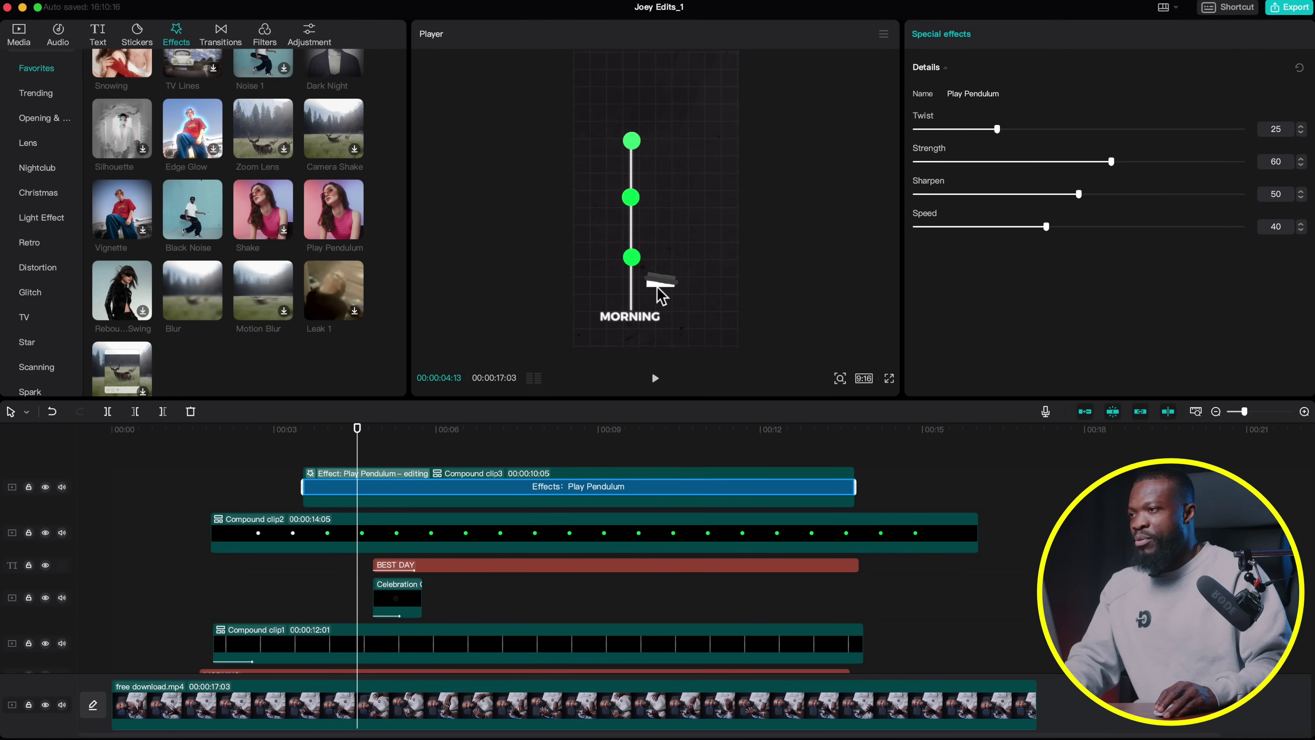
Step: Set the cup's Play Pendulum effect to Twist 2, Strength 5 and Speed 14, and check the cup around 7 seconds
drag(997, 129, 953, 130)
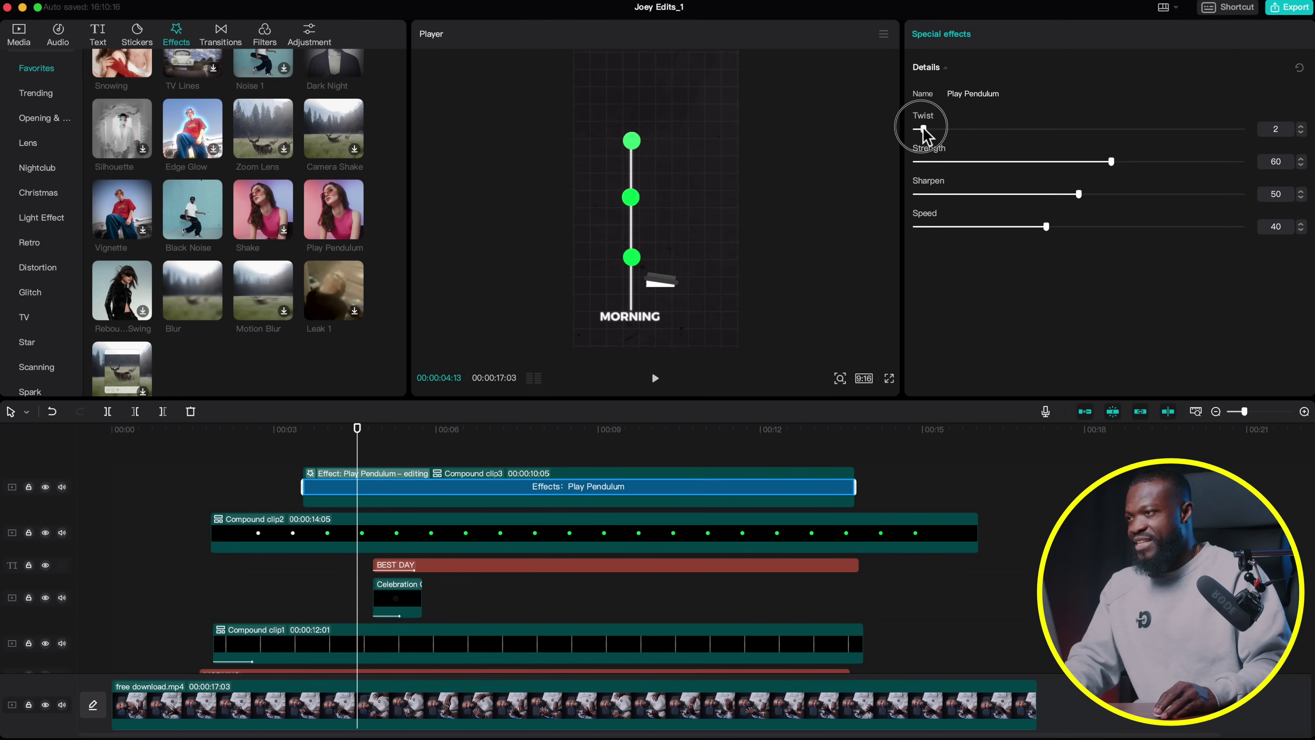
drag(921, 129, 922, 129)
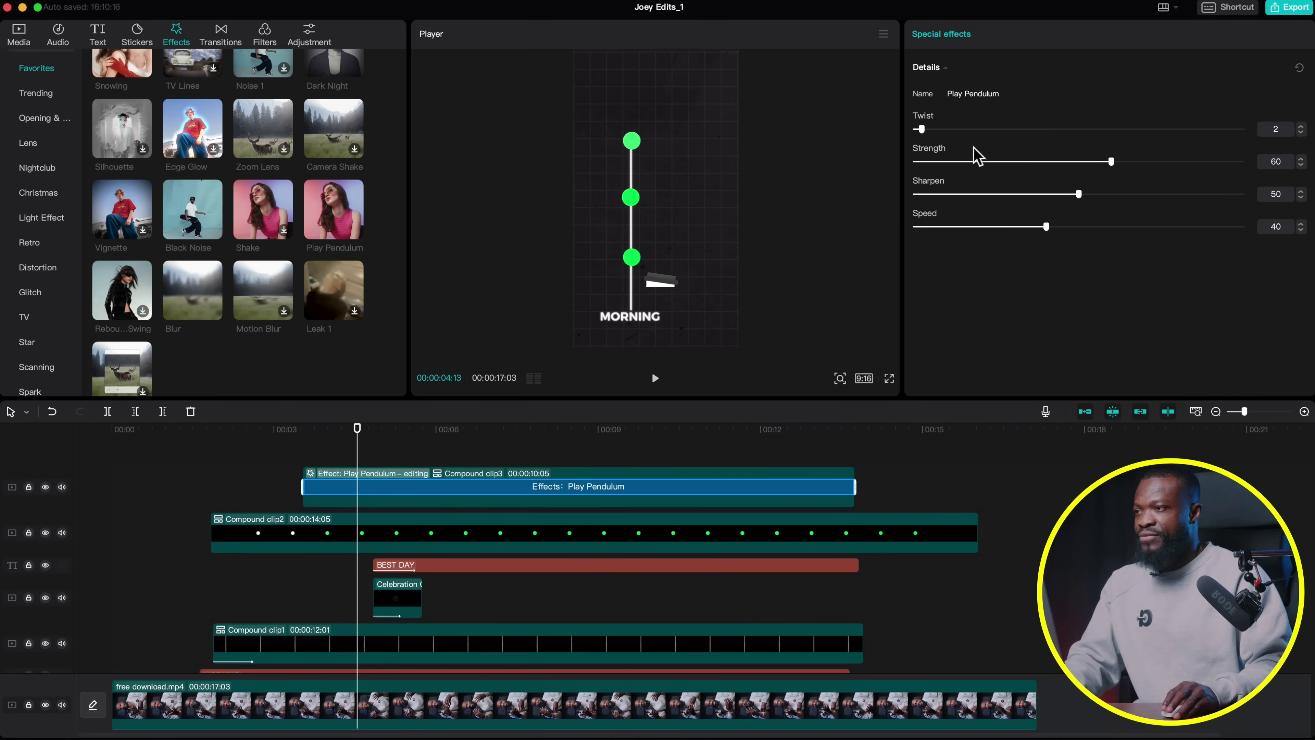
drag(1013, 163, 931, 162)
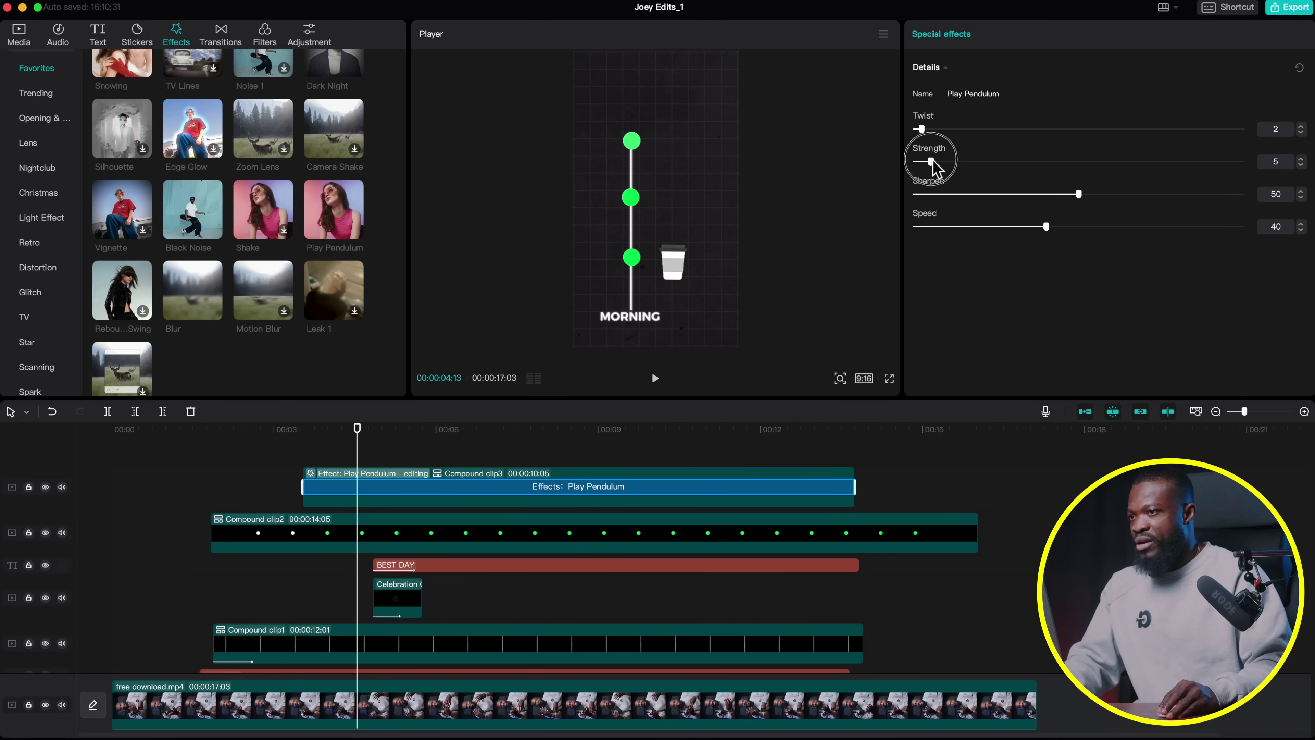
drag(1014, 226, 971, 229)
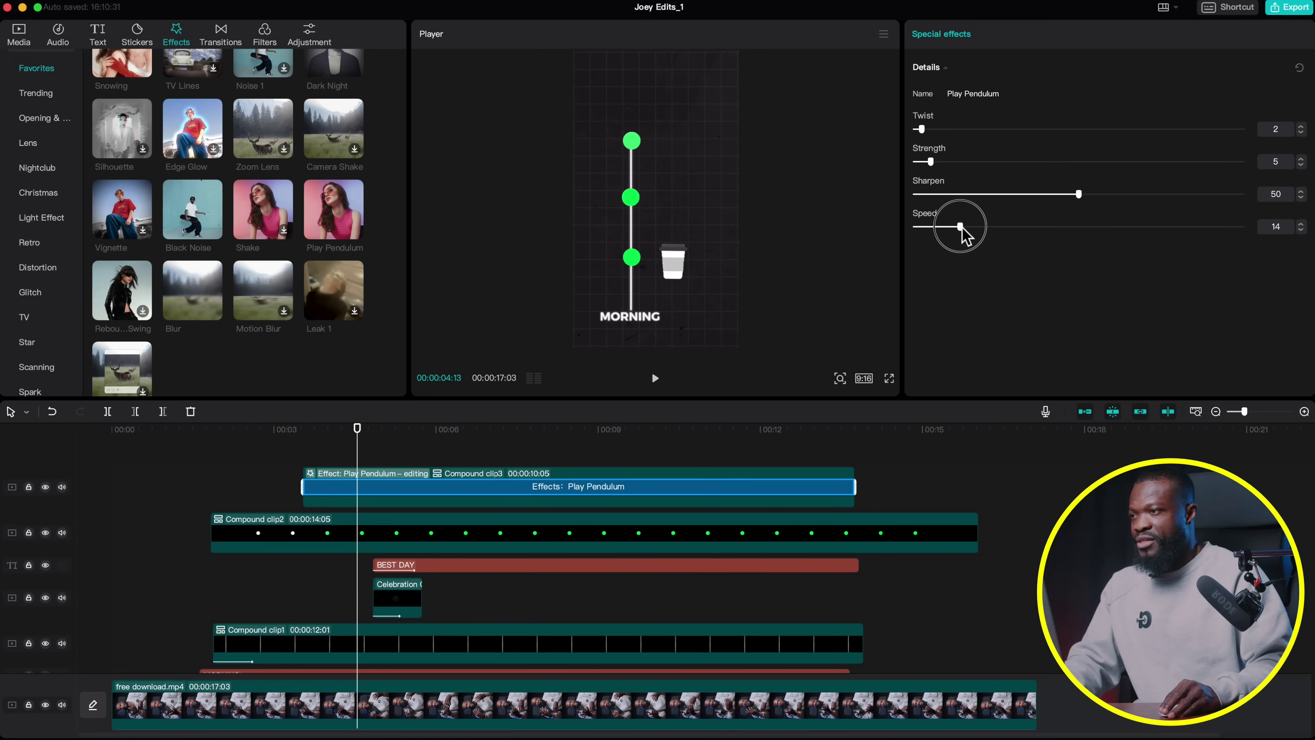
click(520, 453)
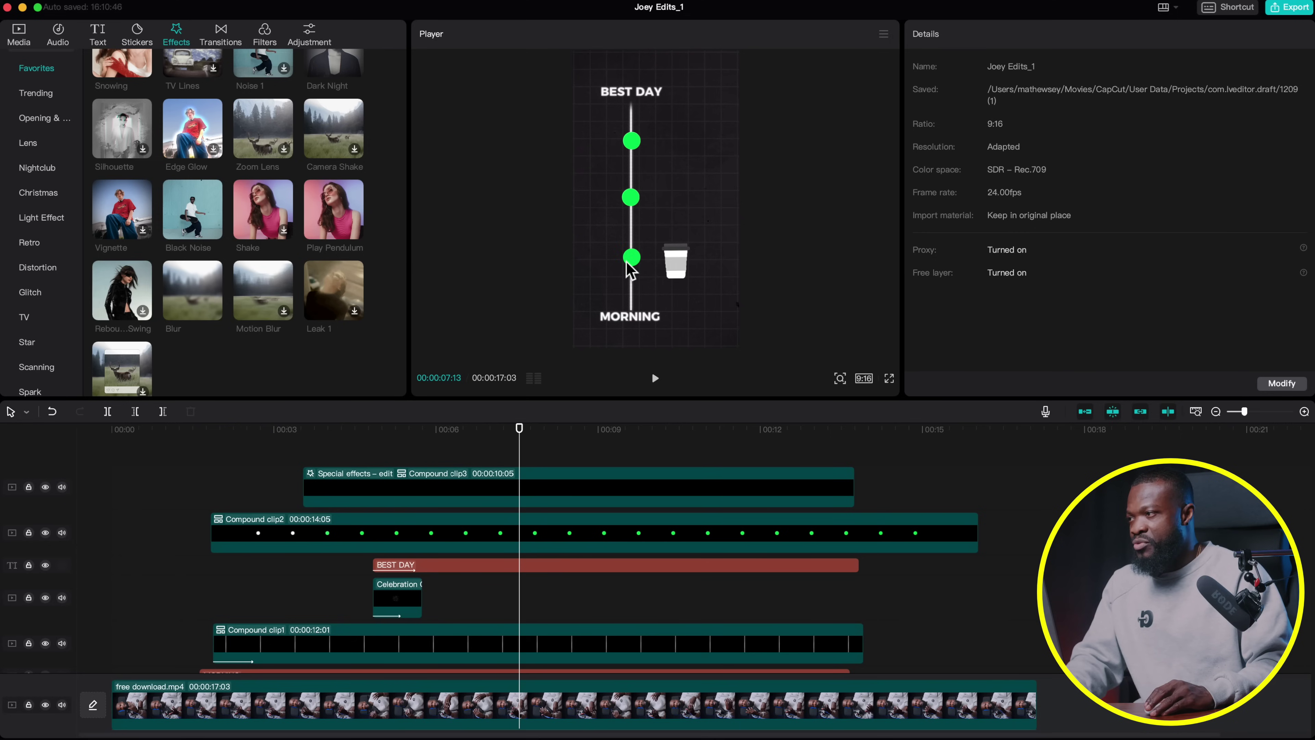
Step: Move the coffee cup's compound clip earlier so it starts at about 2 seconds, and play back the animation
click(253, 477)
drag(327, 484, 201, 484)
key(space)
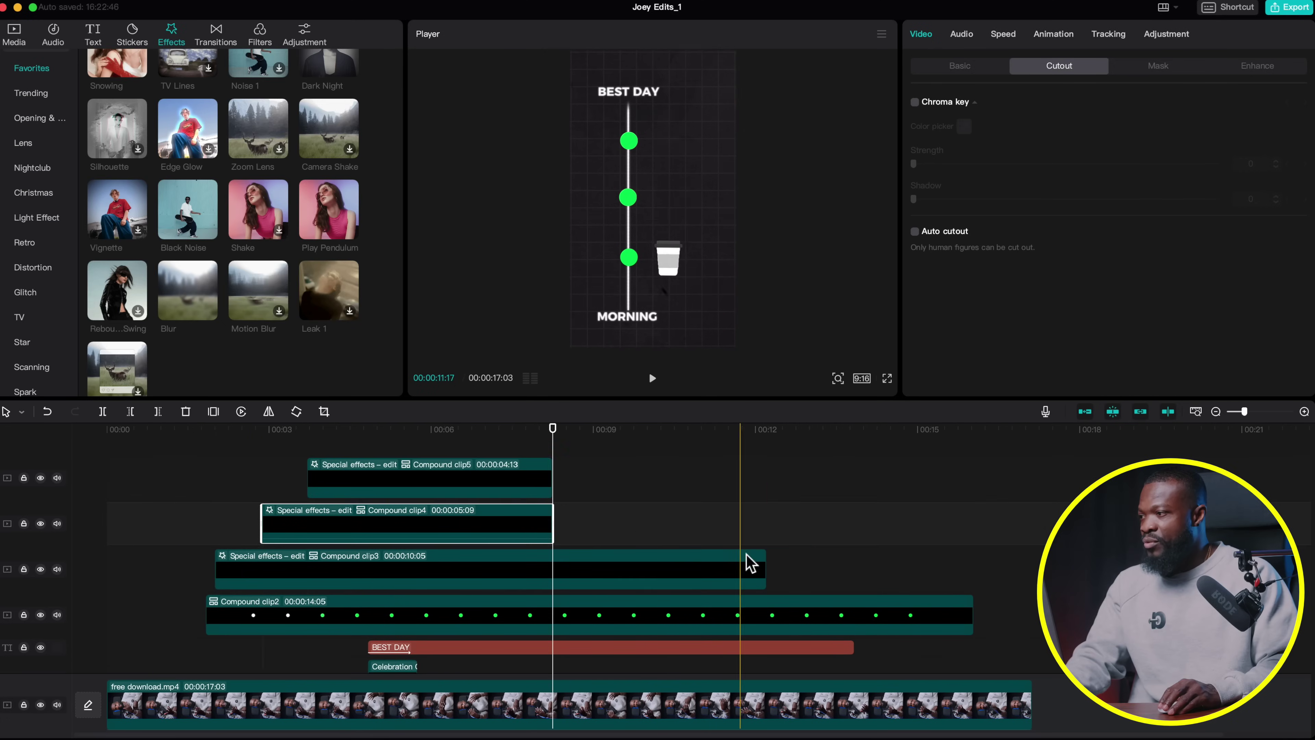
Step: Review the lower timeline layers and play the complete edit from the beginning
scroll(887, 539, down, 2)
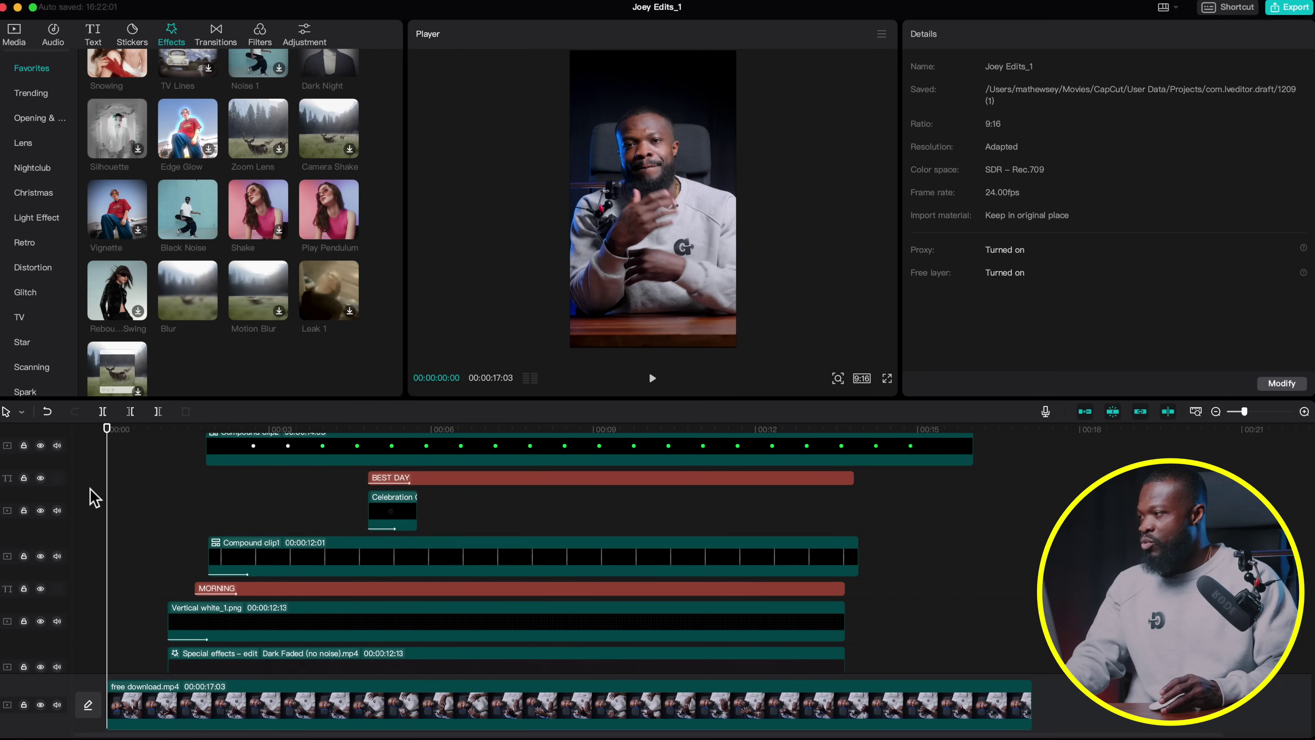
key(space)
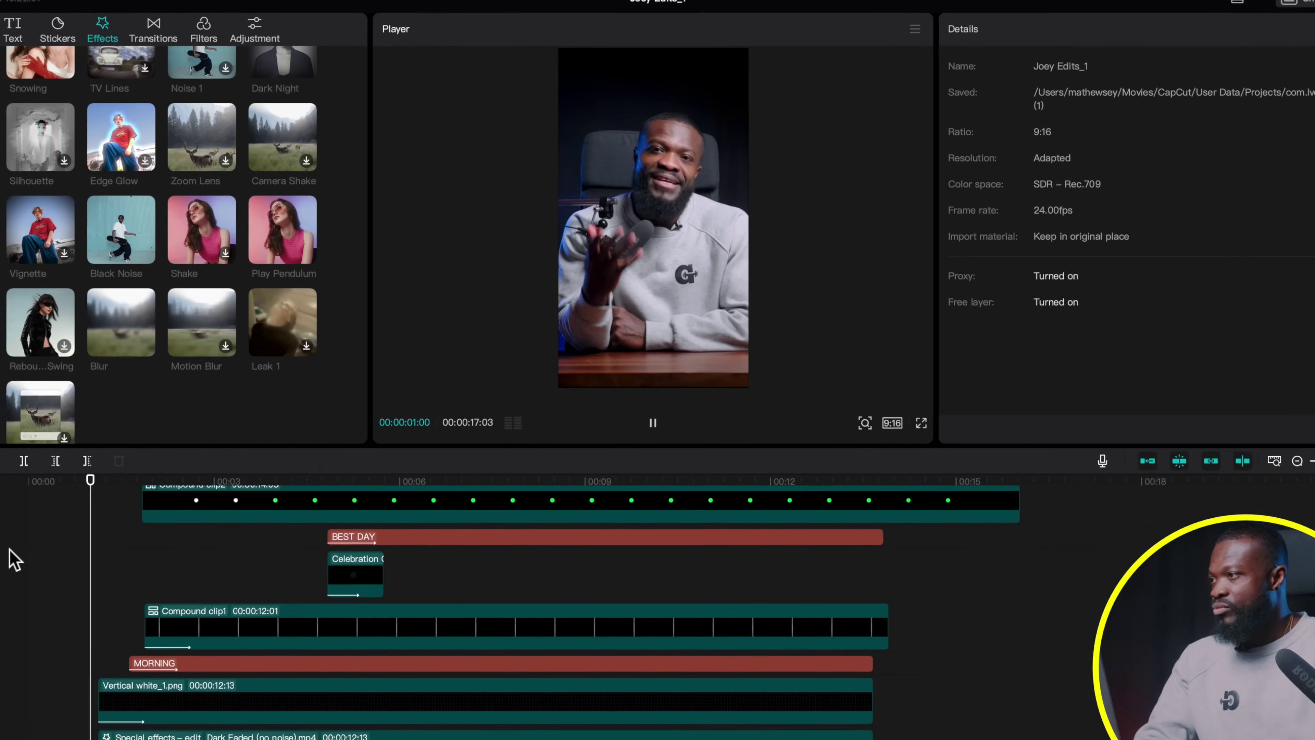